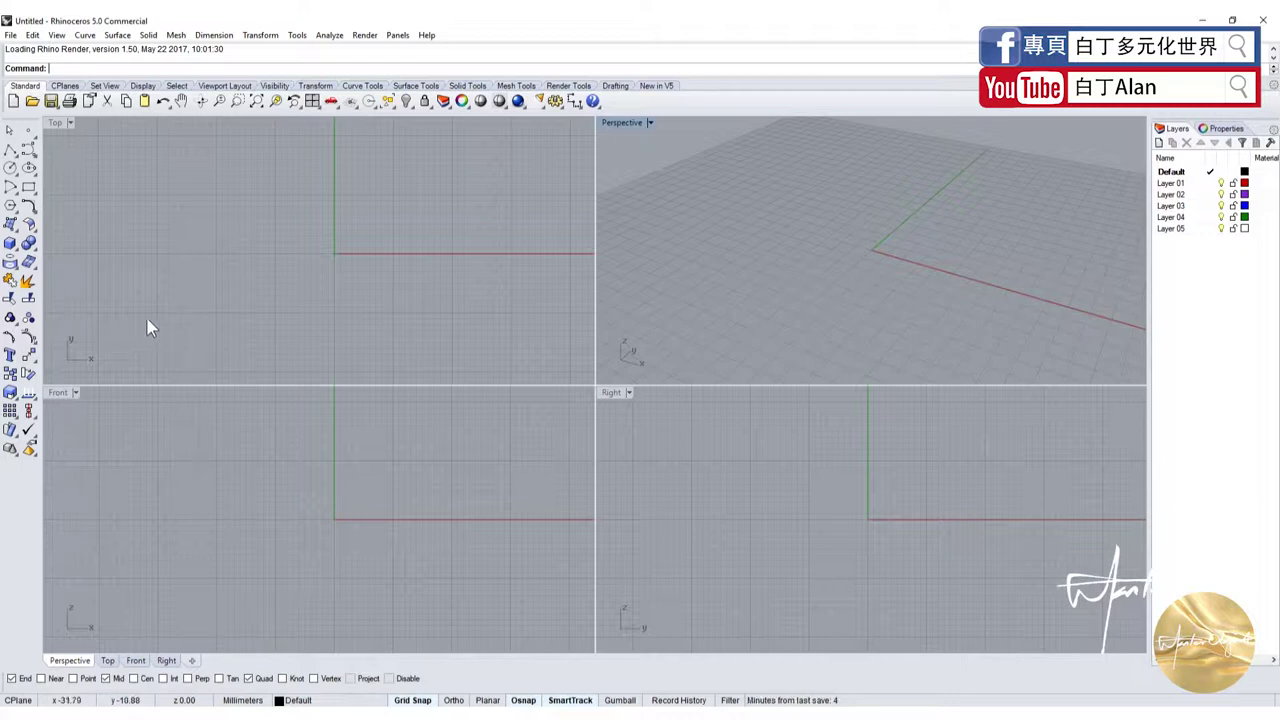
- Draw a long, thin box solid from the origin along the x-axis
{"action": "left_click", "coordinate": [10, 243]}
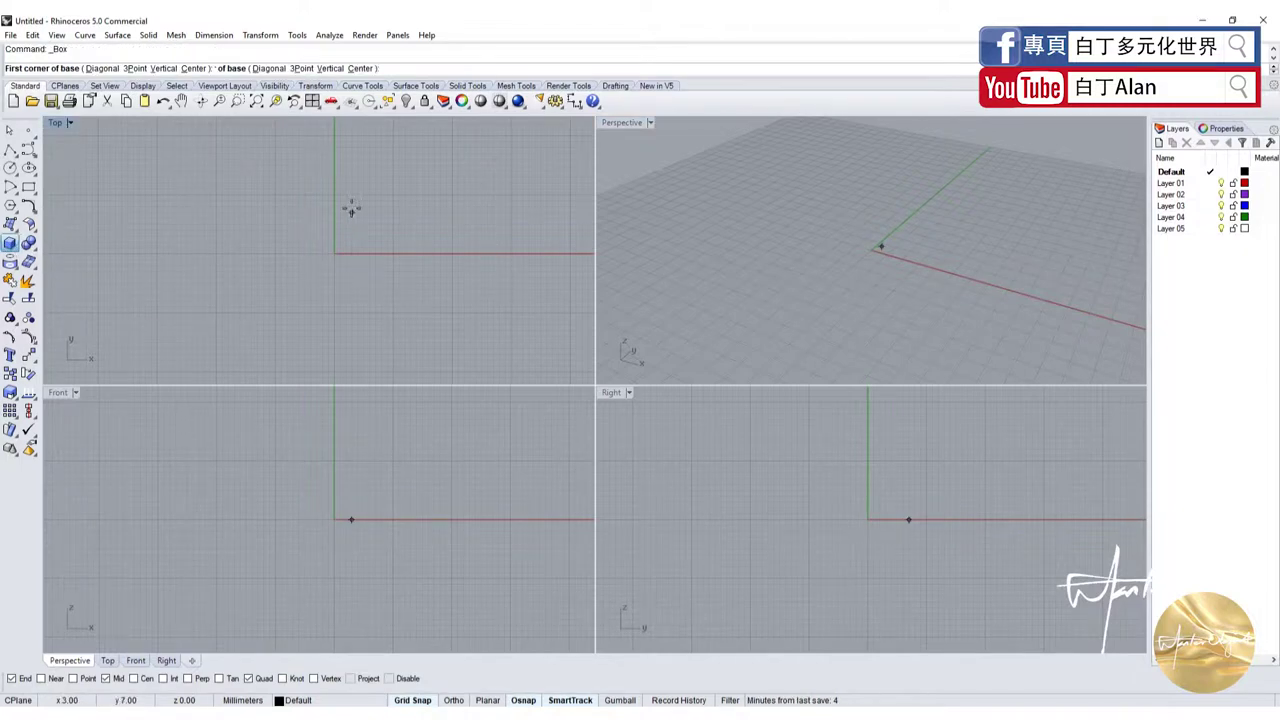
{"action": "left_click", "coordinate": [330, 277]}
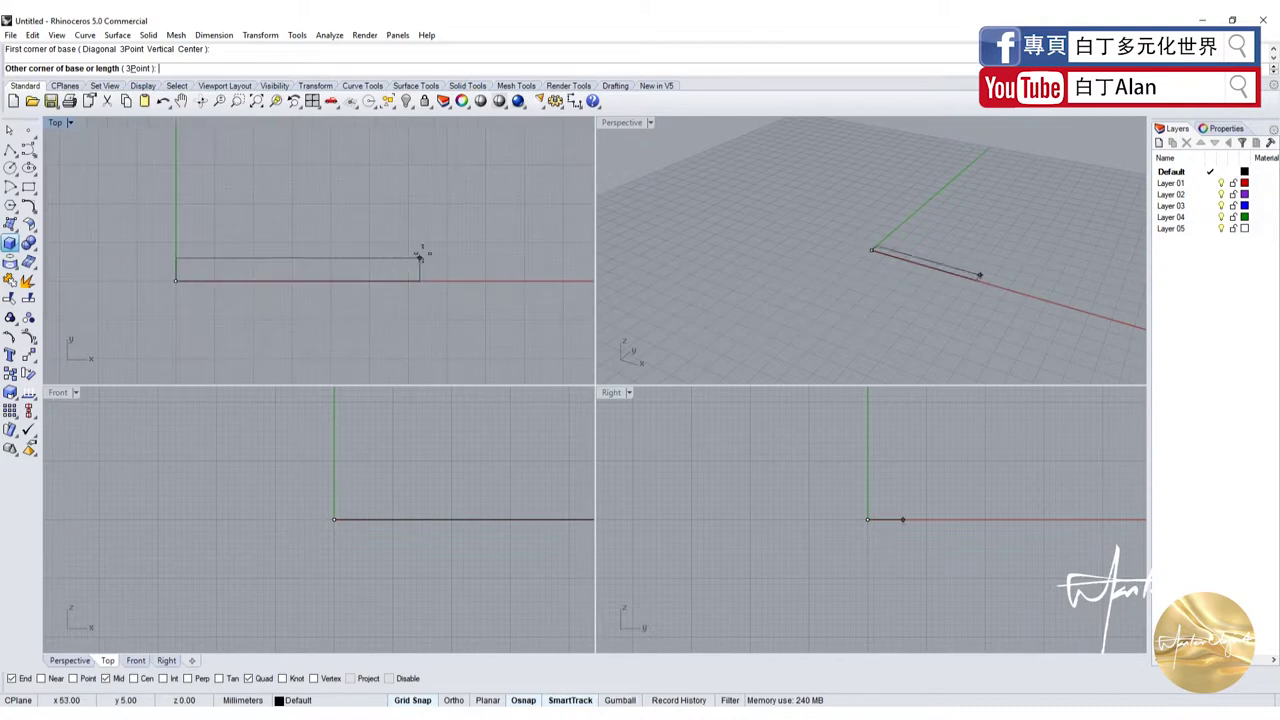
{"action": "left_click", "coordinate": [447, 242]}
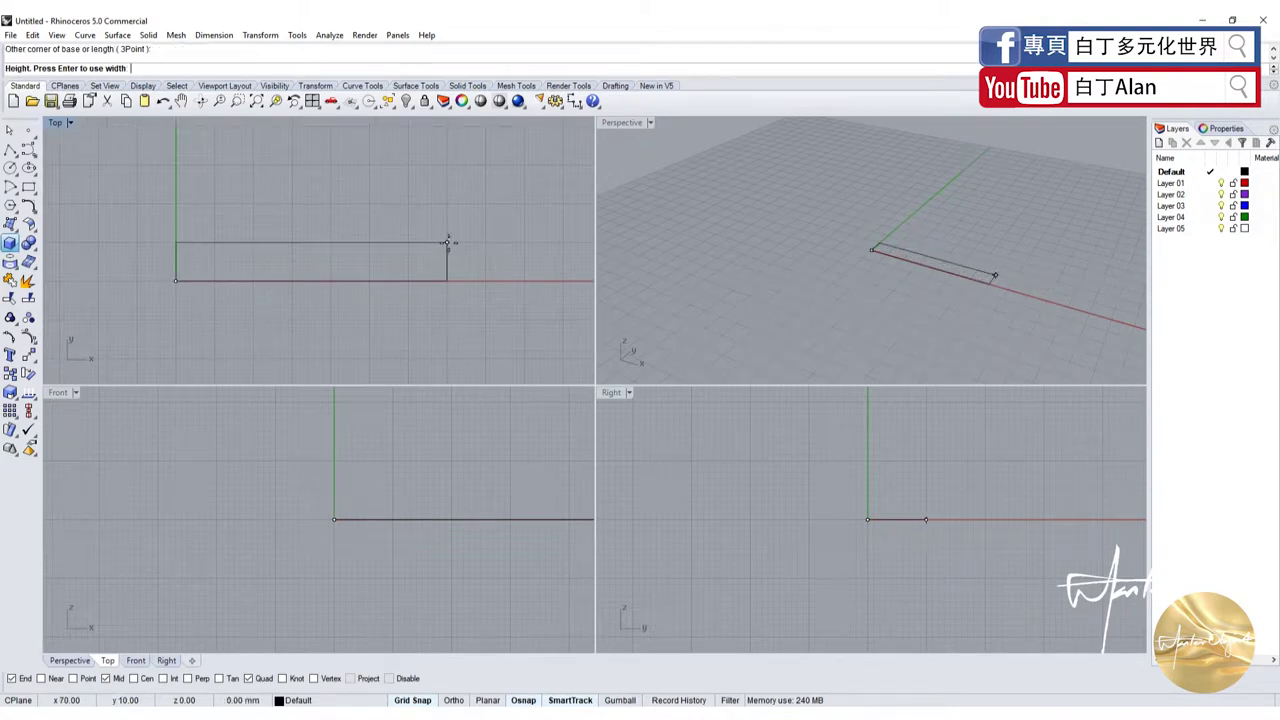
{"action": "left_click", "coordinate": [933, 461]}
- Switch the Perspective viewport to Shaded display
{"action": "left_click", "coordinate": [636, 124]}
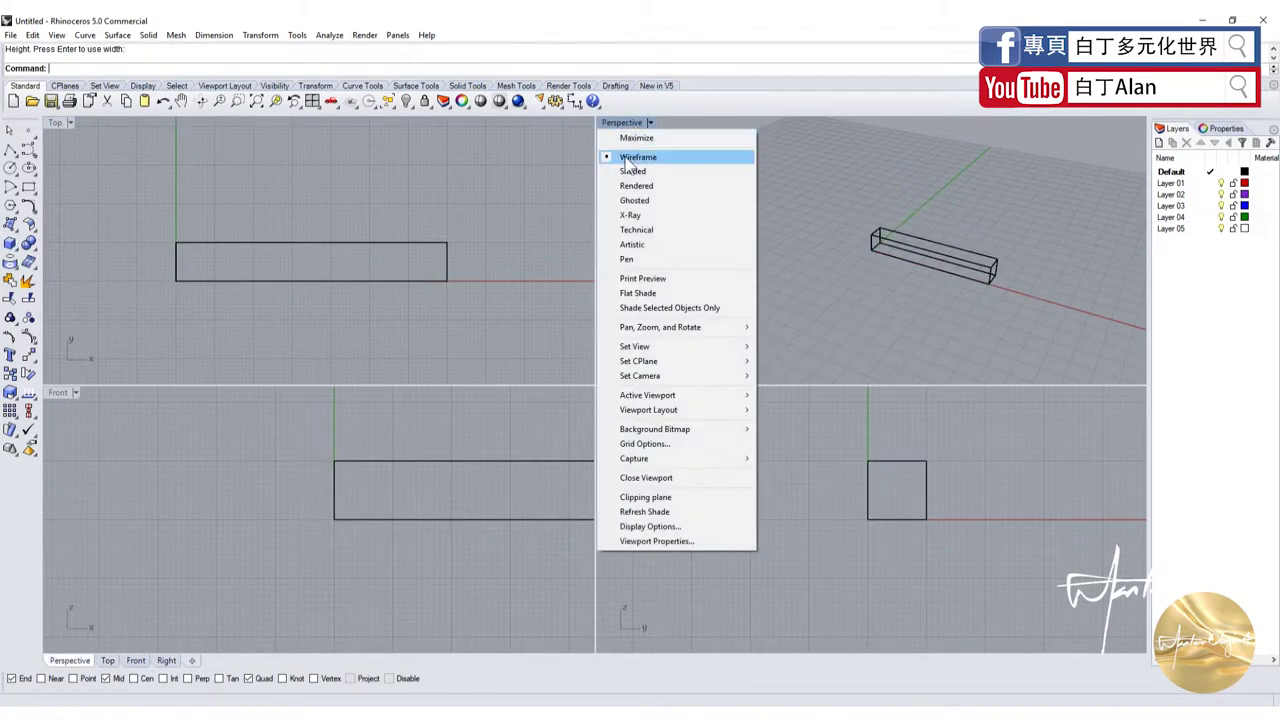
{"action": "left_click", "coordinate": [632, 172]}
{"action": "scroll", "coordinate": [1045, 270], "scroll_direction": "up", "scroll_amount": 5}
{"action": "scroll", "coordinate": [1044, 272], "scroll_direction": "down", "scroll_amount": 3}
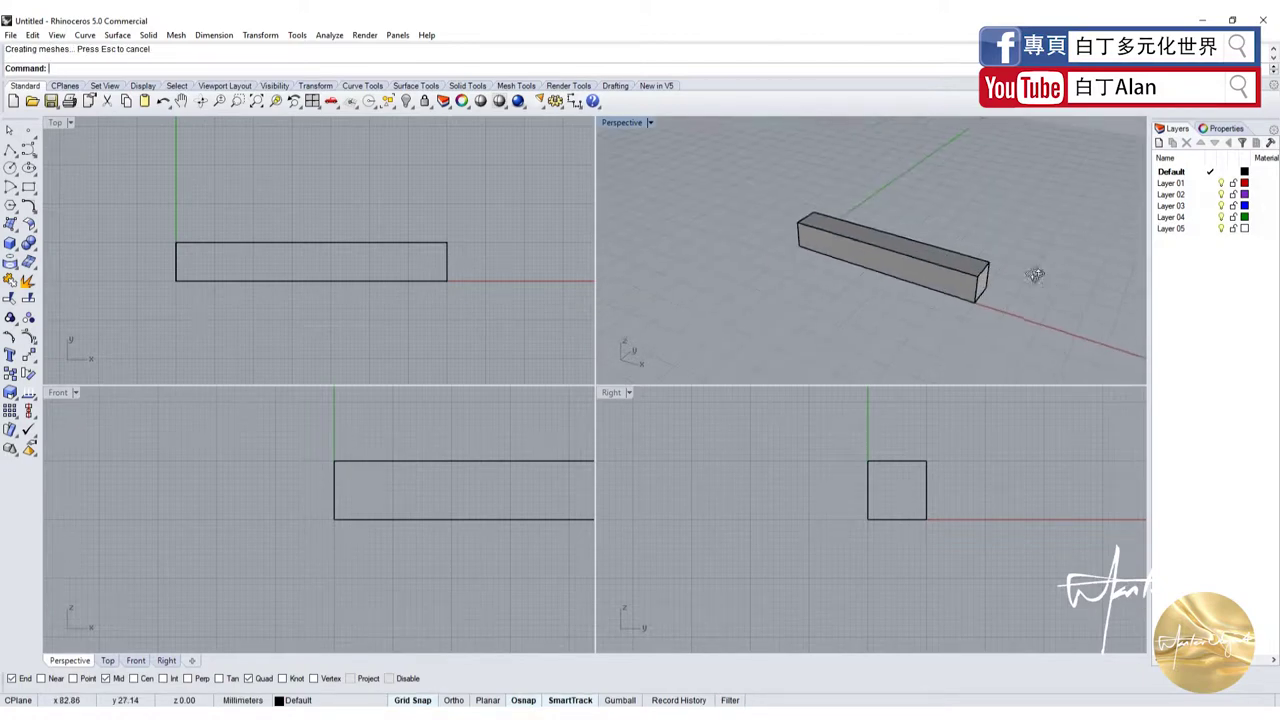
{"action": "left_click", "coordinate": [16, 400]}
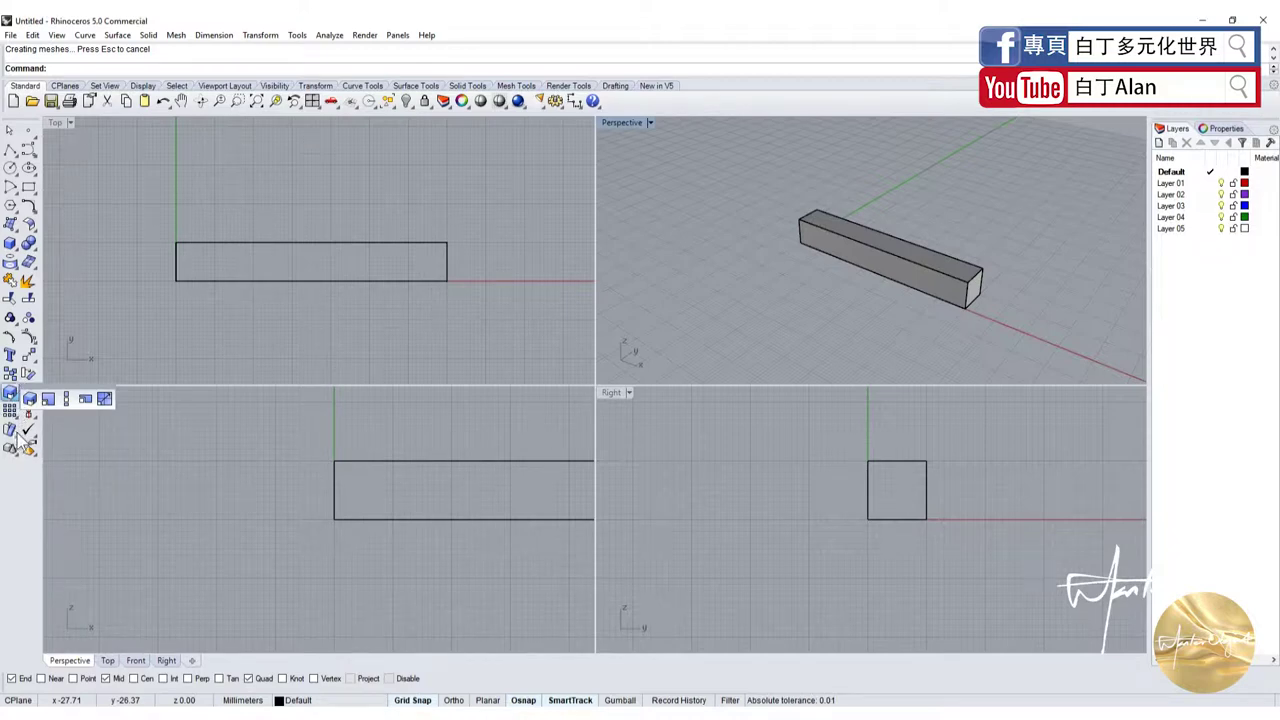
{"action": "left_click", "coordinate": [17, 436]}
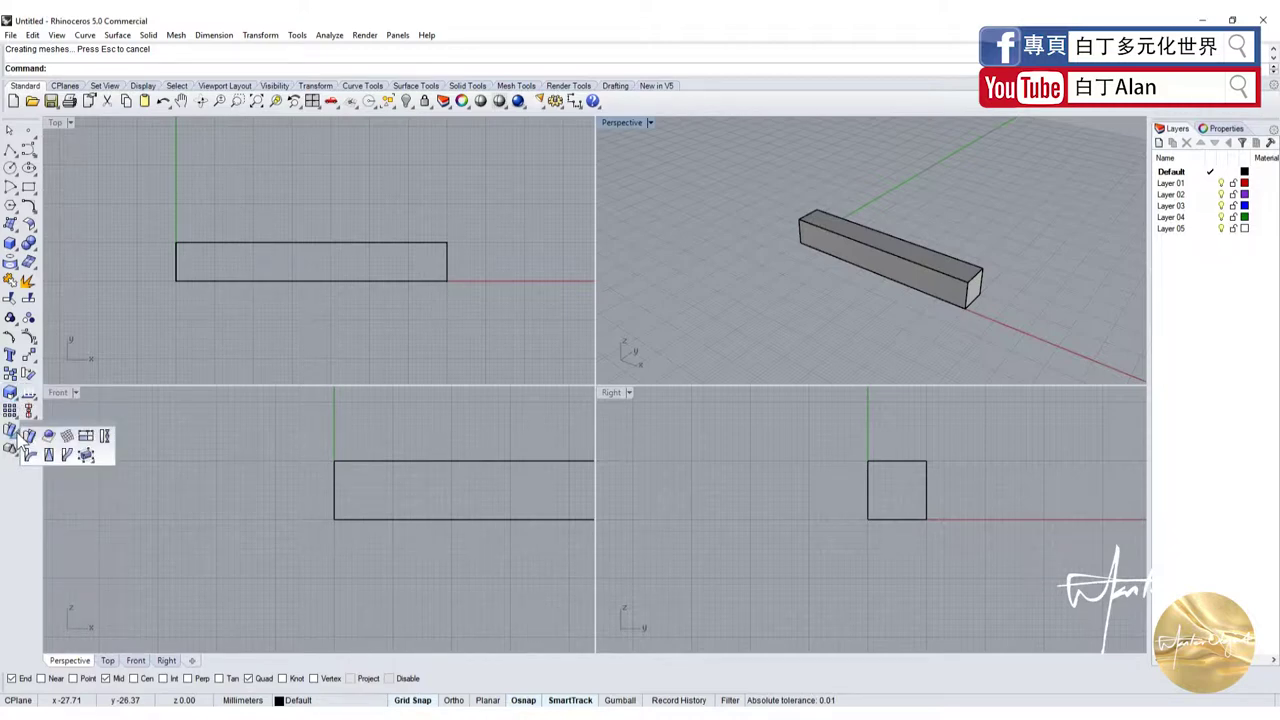
- Start a Twist and select the box as the object to twist
{"action": "left_click", "coordinate": [105, 437]}
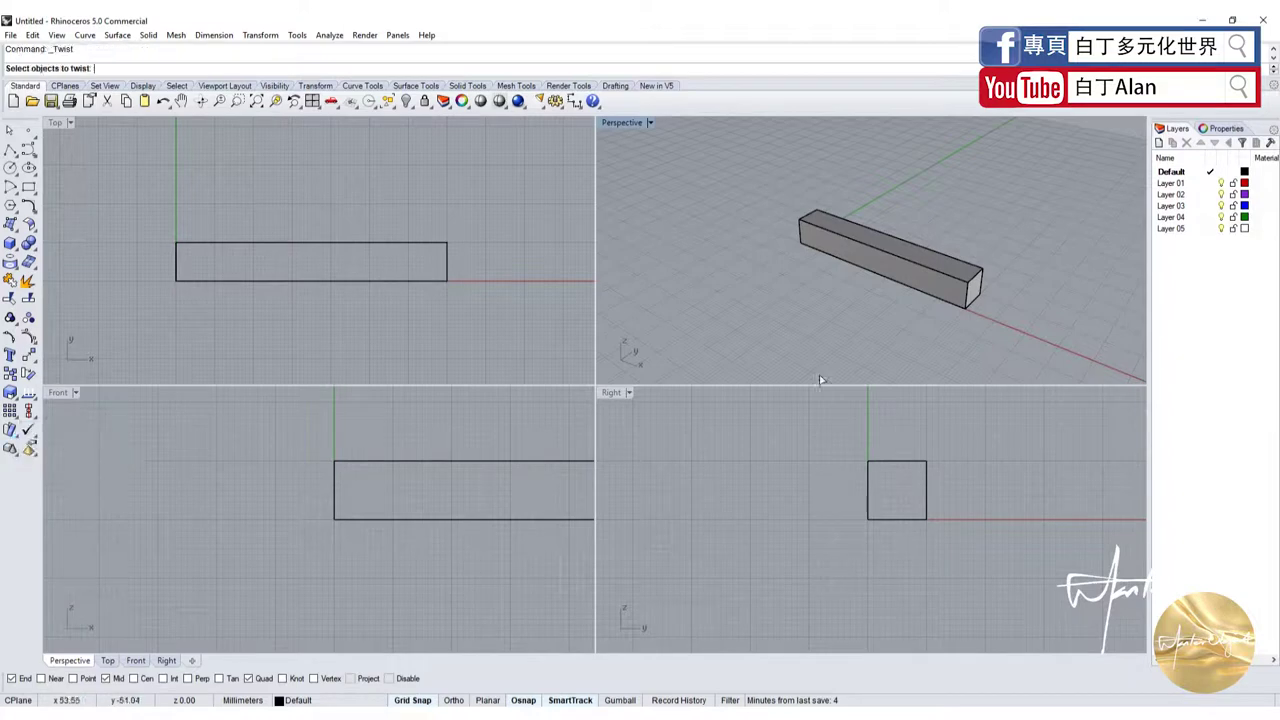
{"action": "scroll", "coordinate": [940, 293], "scroll_direction": "up", "scroll_amount": 3}
{"action": "left_click", "coordinate": [940, 293]}
{"action": "key", "text": "Return"}
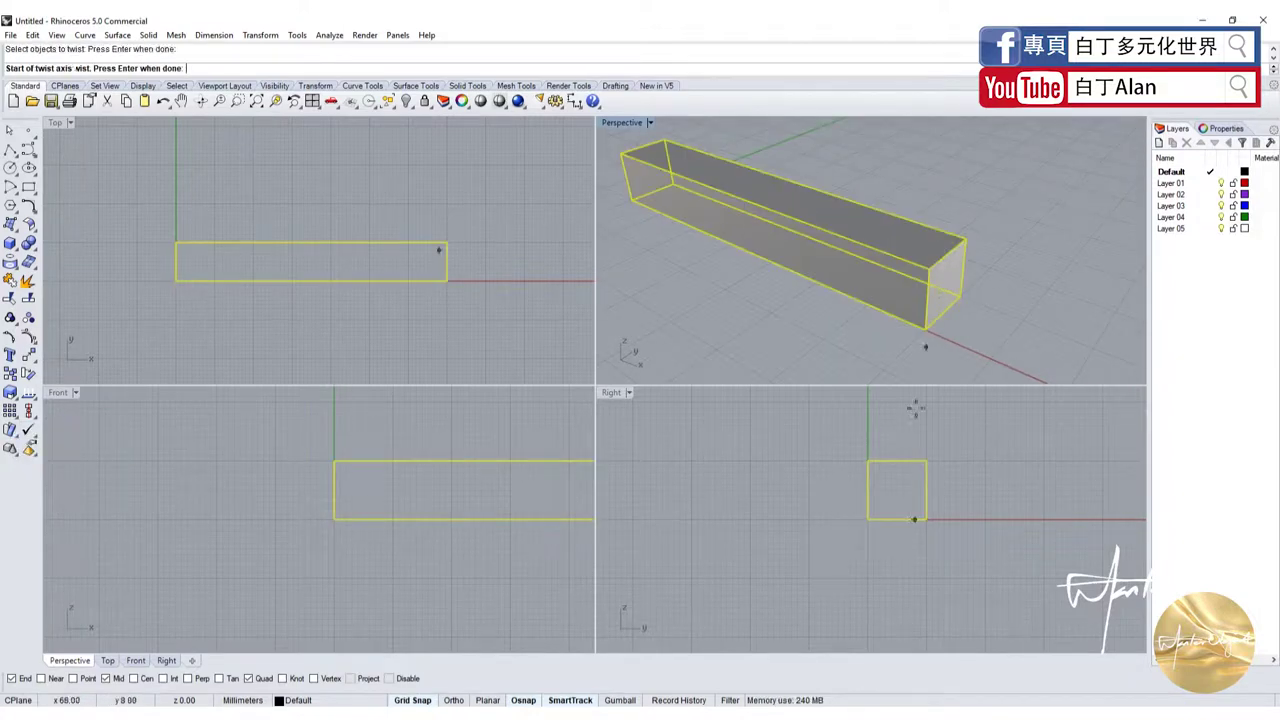
{"action": "scroll", "coordinate": [897, 475], "scroll_direction": "up", "scroll_amount": 3}
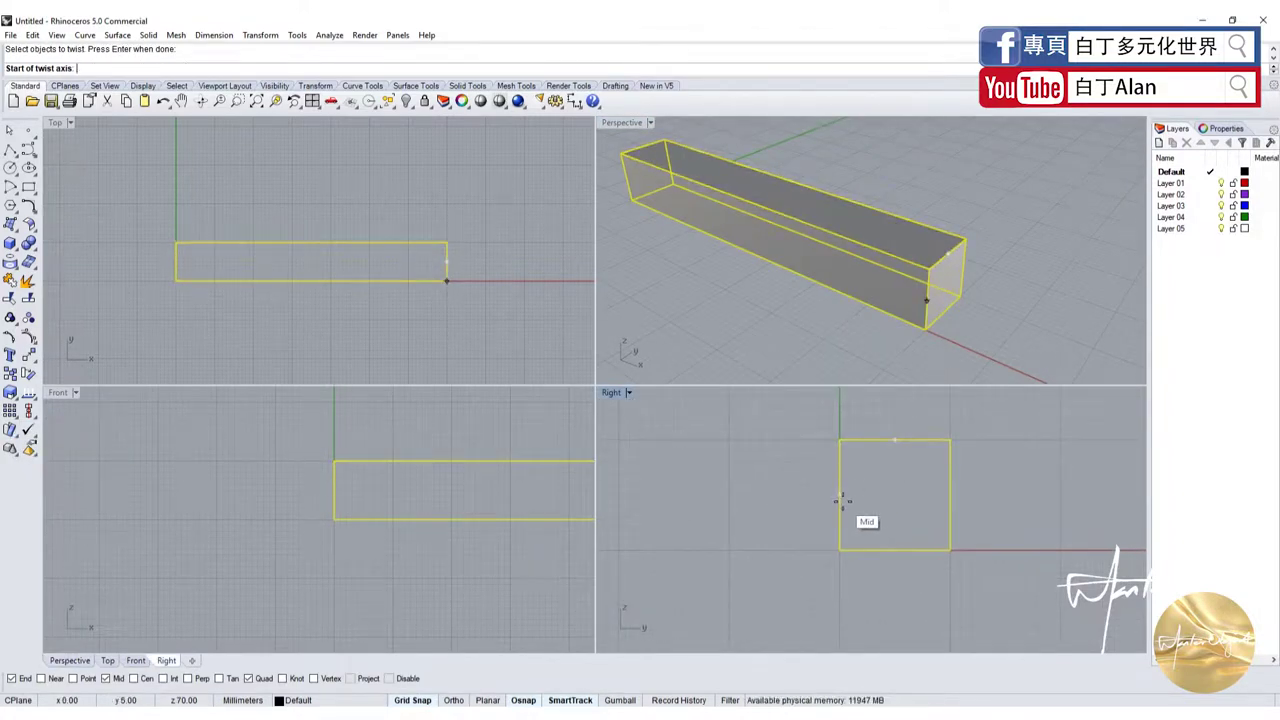
- Set the twist axis along the box's length and, with Ortho on, a reference point above it
{"action": "left_click", "coordinate": [894, 439]}
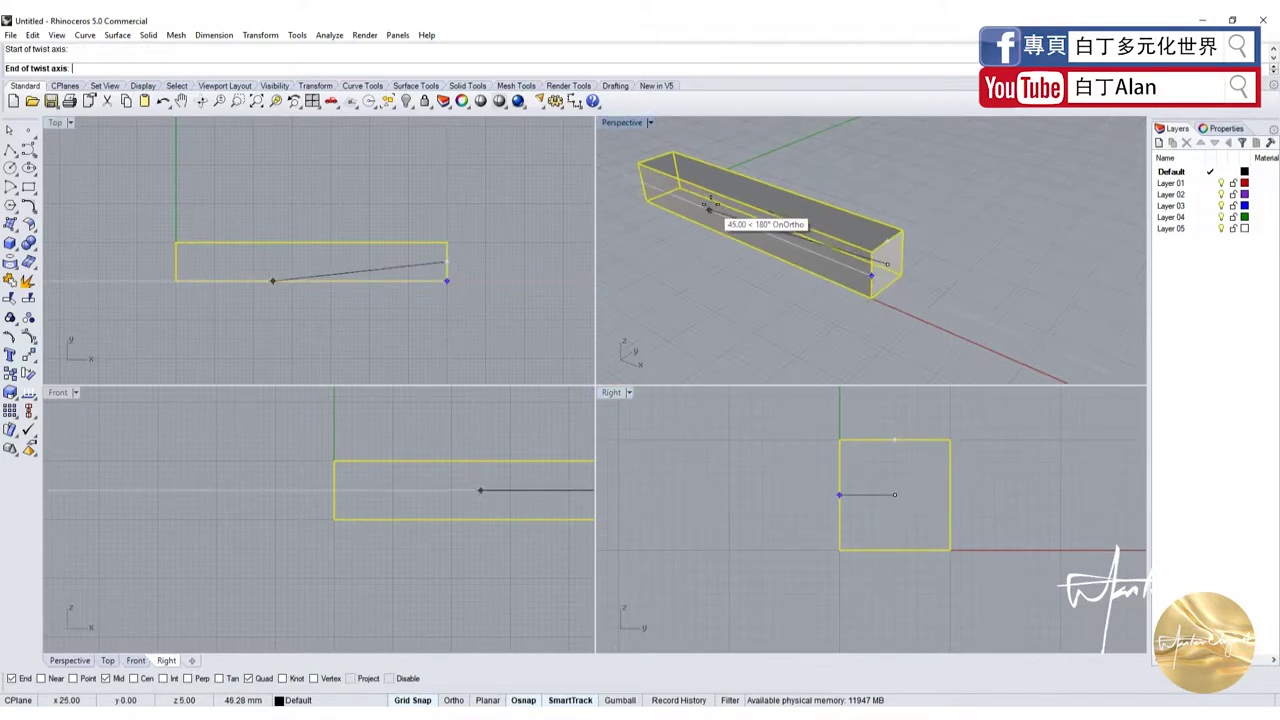
{"action": "scroll", "coordinate": [720, 200], "scroll_direction": "up", "scroll_amount": 5}
{"action": "scroll", "coordinate": [893, 432], "scroll_direction": "down", "scroll_amount": 1}
{"action": "scroll", "coordinate": [870, 250], "scroll_direction": "down", "scroll_amount": 5}
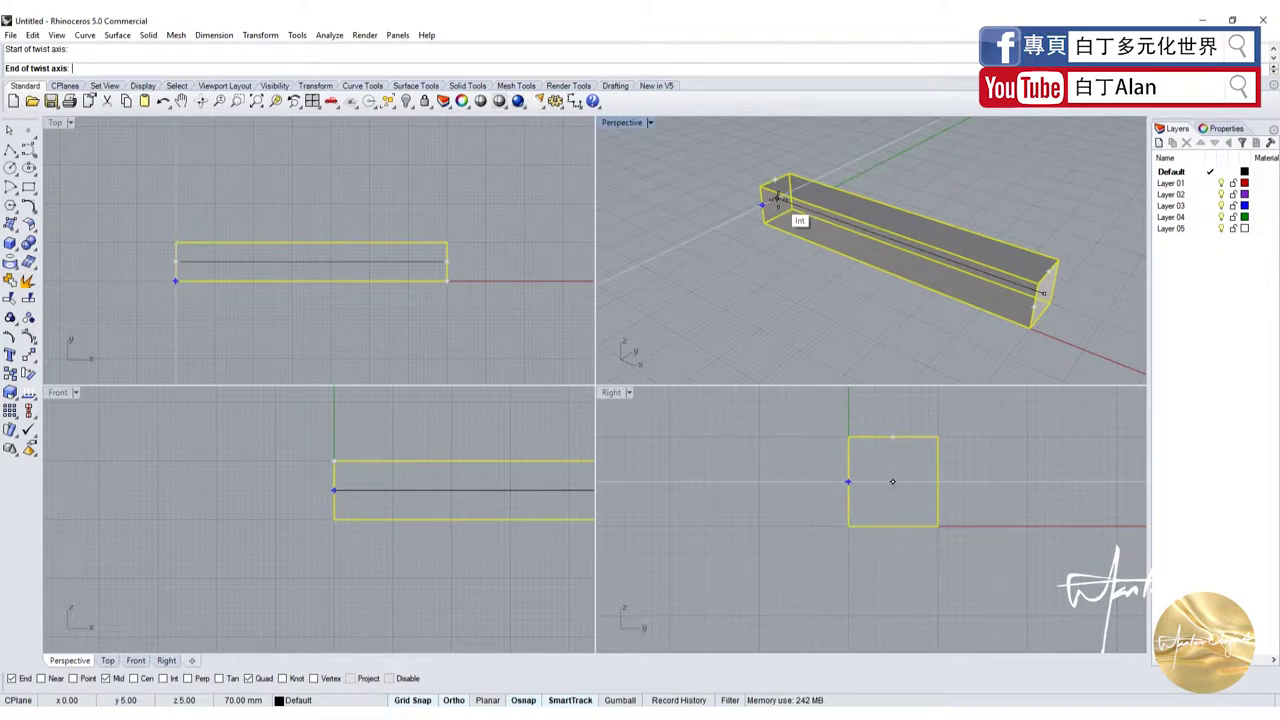
{"action": "left_click", "coordinate": [777, 198]}
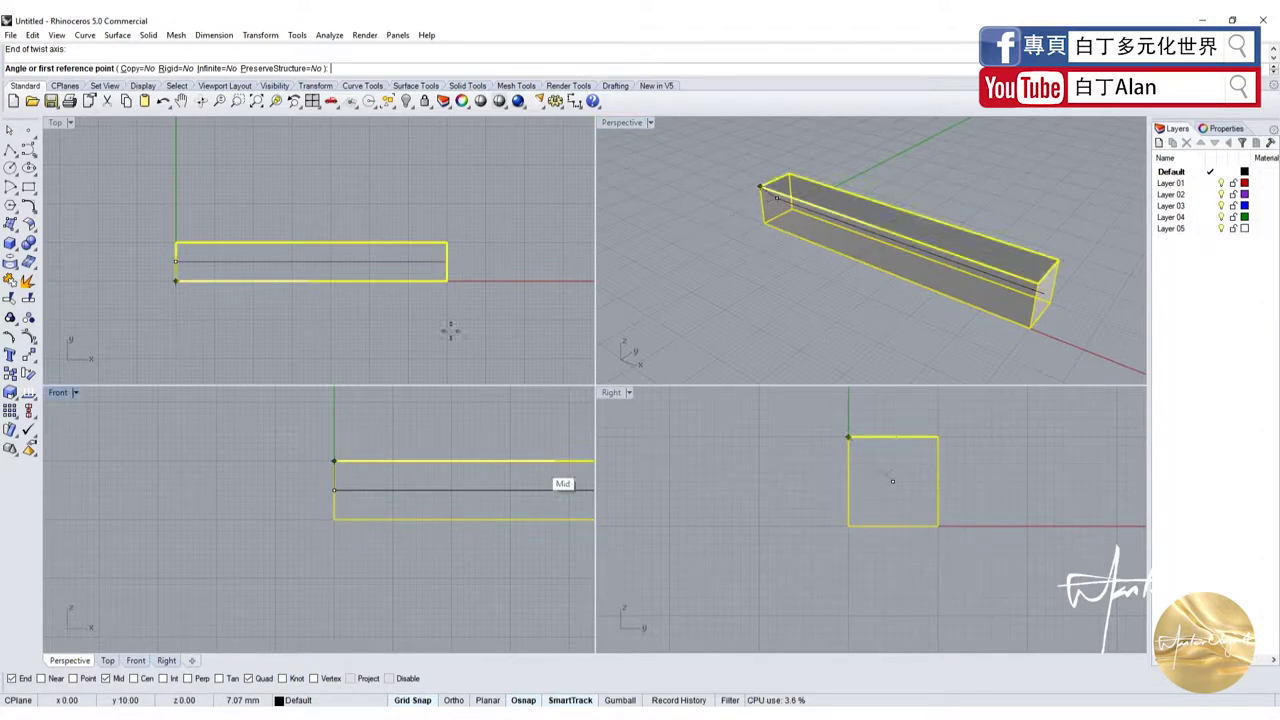
{"action": "scroll", "coordinate": [890, 420], "scroll_direction": "down", "scroll_amount": 3}
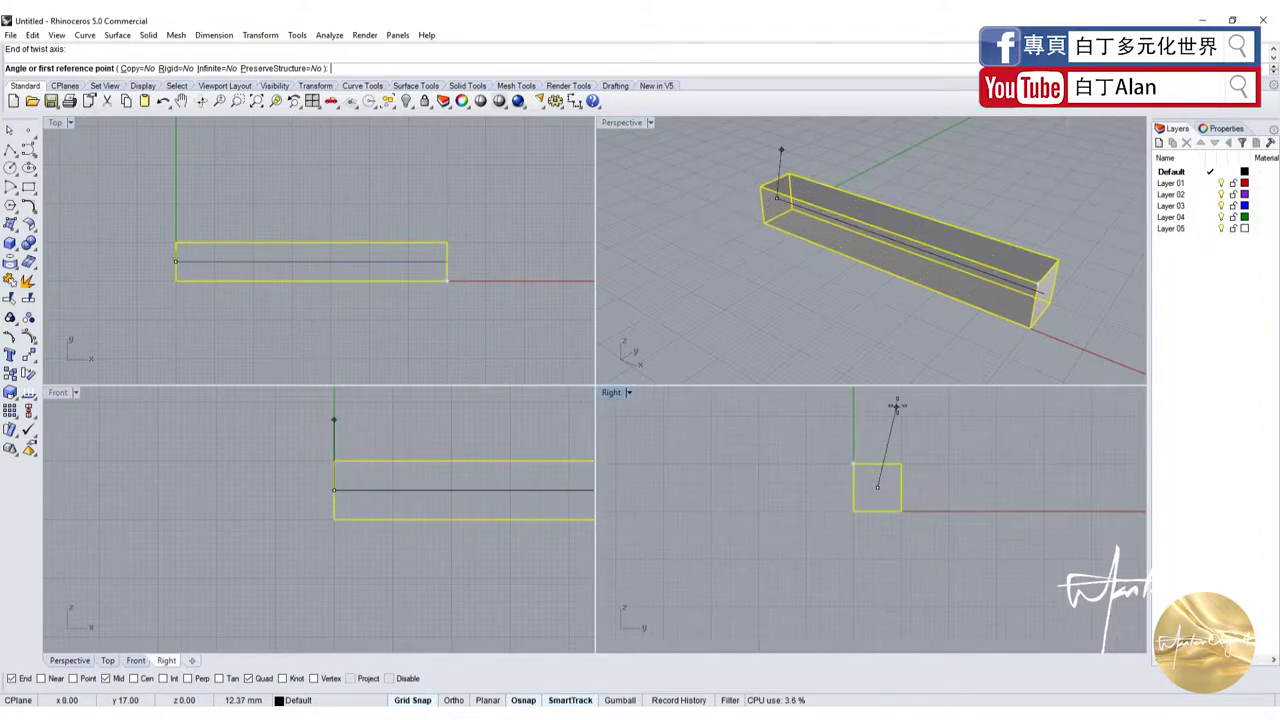
{"action": "scroll", "coordinate": [884, 432], "scroll_direction": "up", "scroll_amount": 1}
{"action": "key", "text": "F8"}
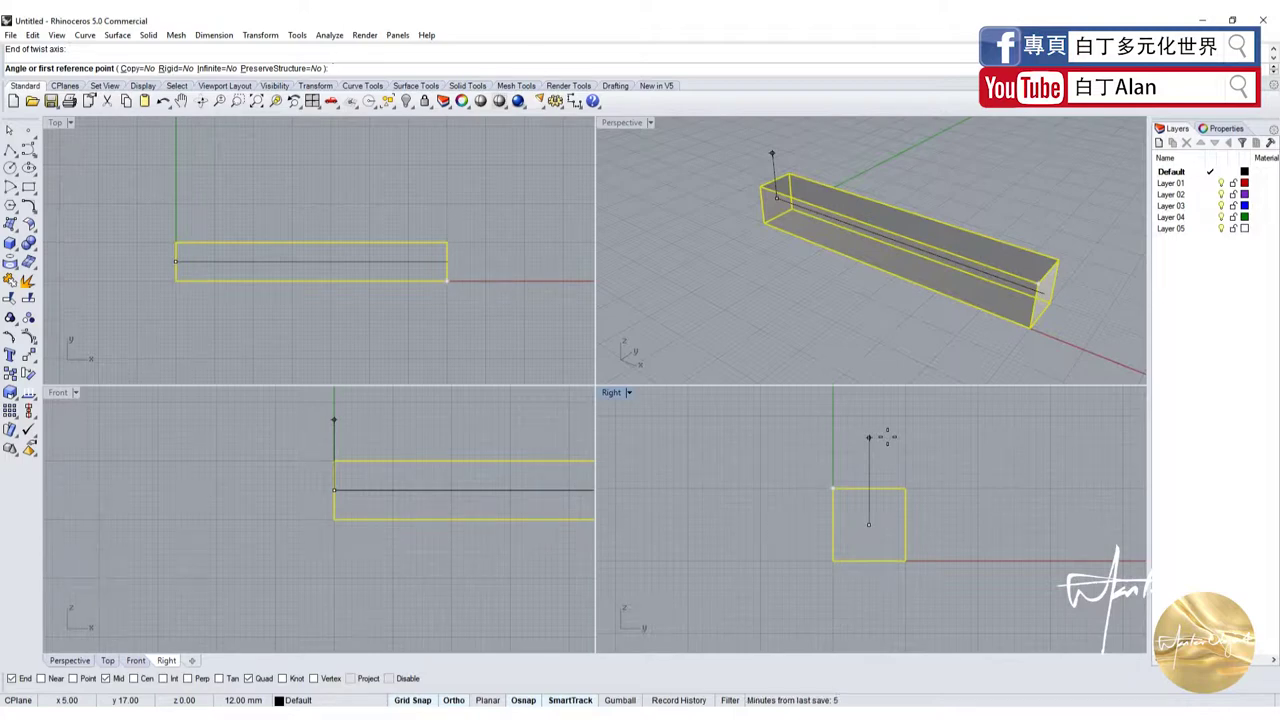
{"action": "left_click", "coordinate": [868, 437]}
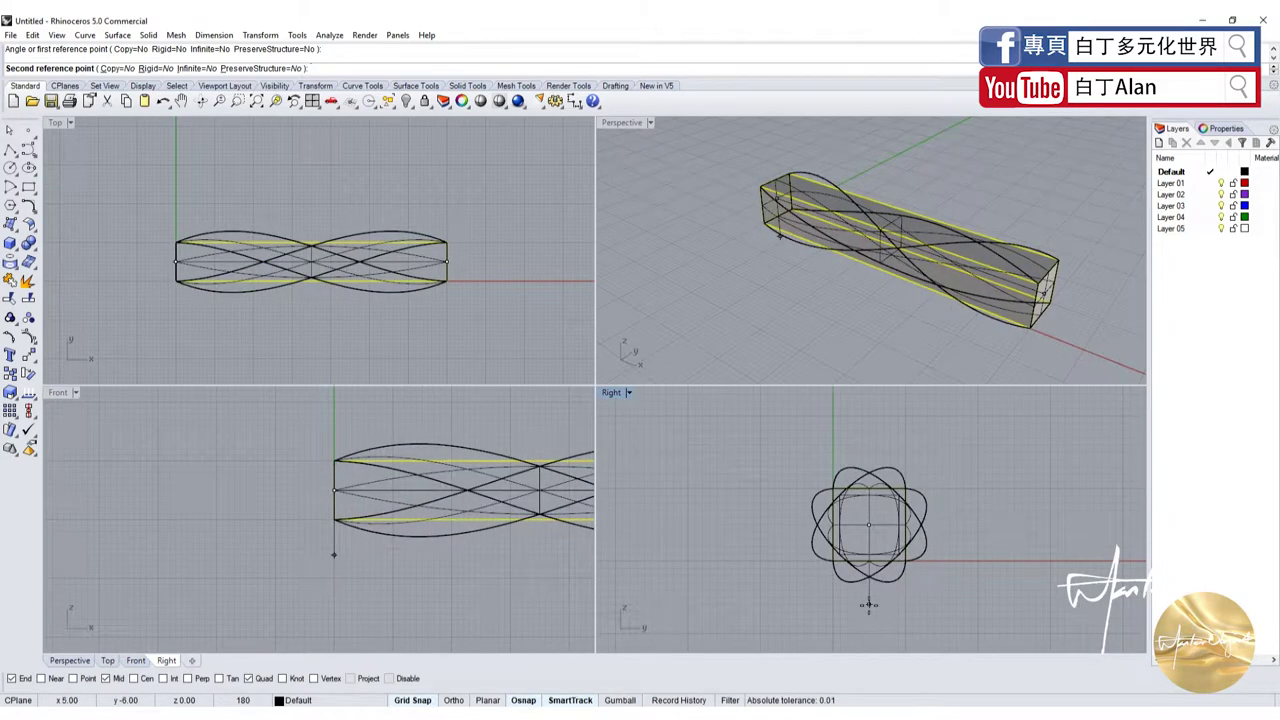
- Complete the 180° twist on the box and orbit to inspect it
{"action": "left_click", "coordinate": [869, 604]}
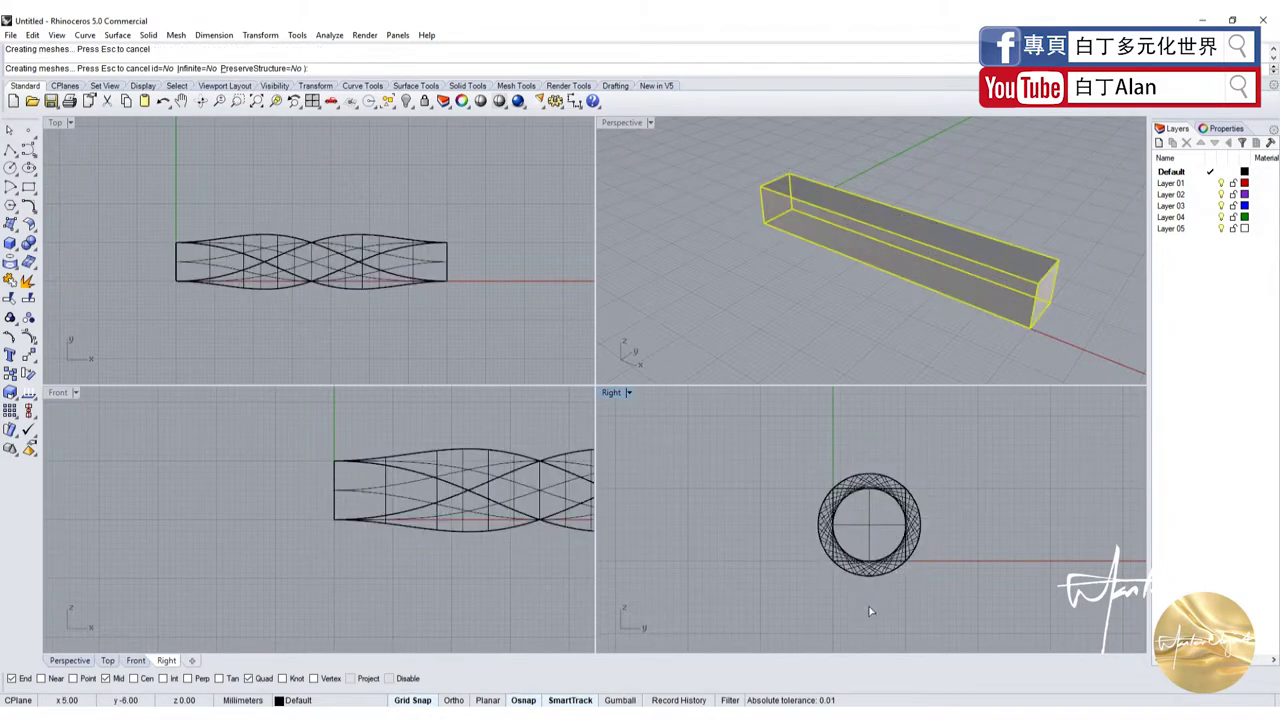
{"action": "right_click_drag", "start_coordinate": [796, 355], "coordinate": [983, 308]}
{"action": "scroll", "coordinate": [980, 296], "scroll_direction": "up", "scroll_amount": 4}
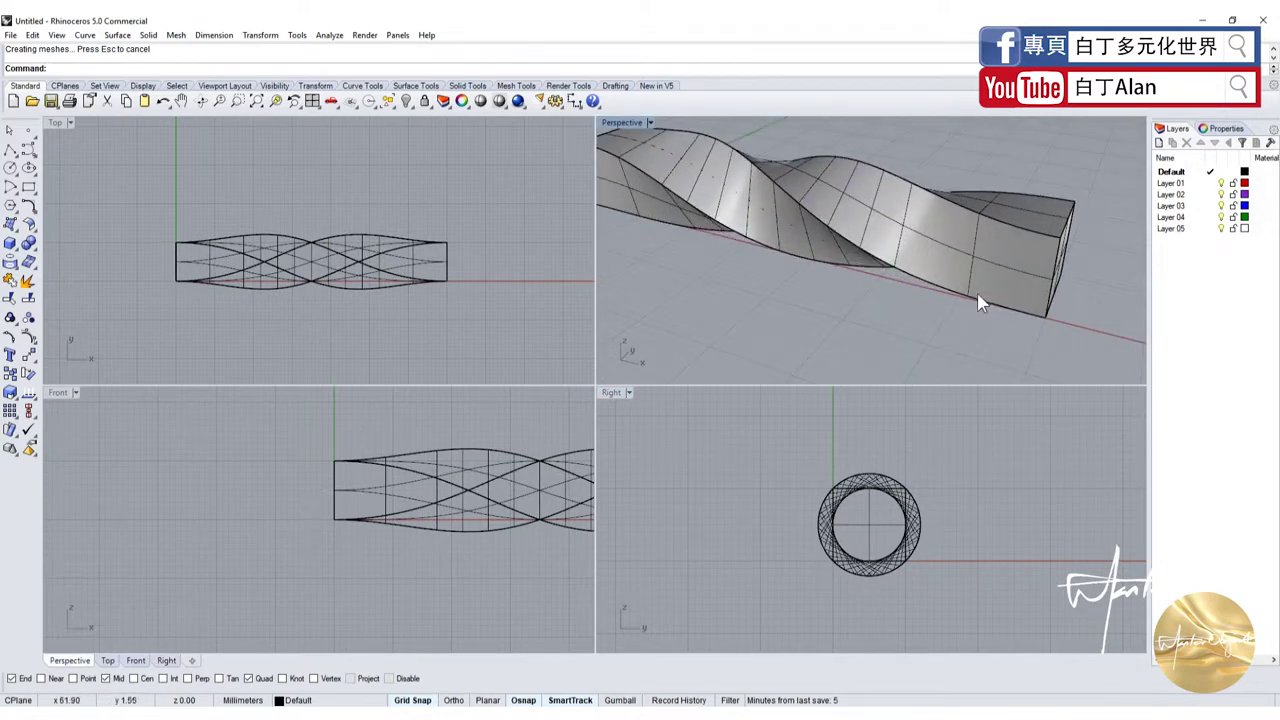
{"action": "scroll", "coordinate": [977, 293], "scroll_direction": "down", "scroll_amount": 2}
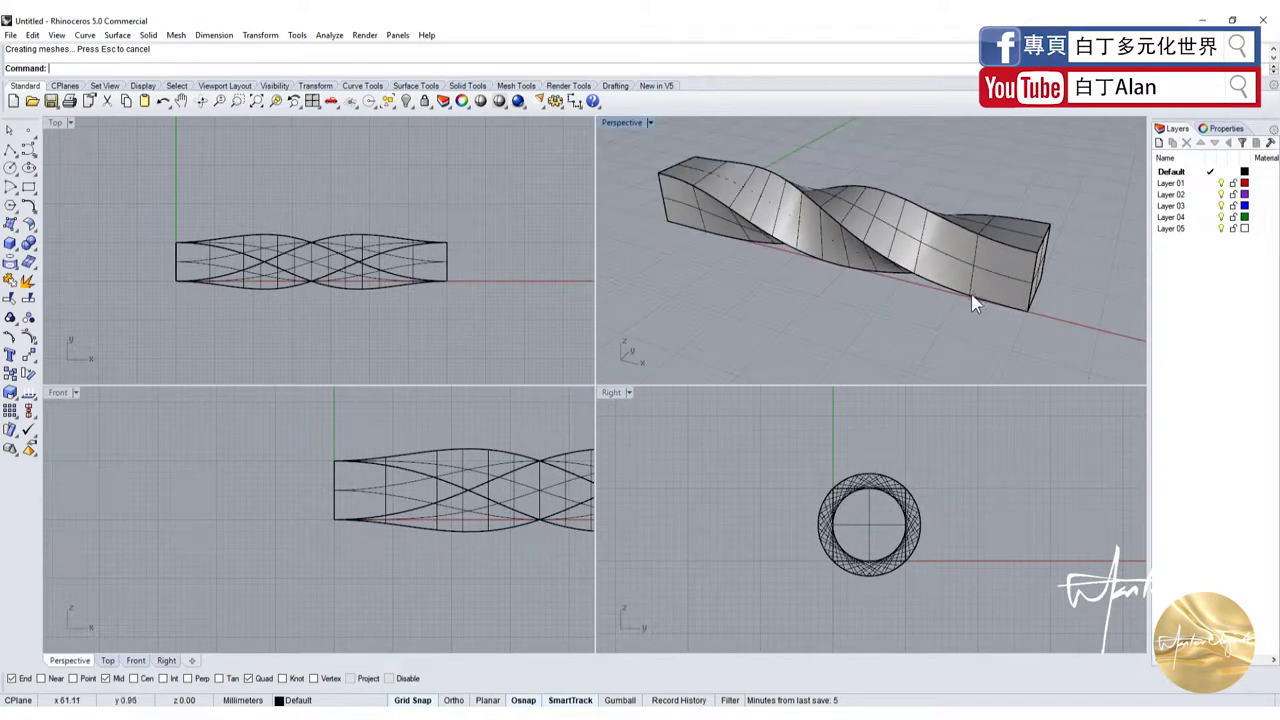
- Fillet an edge of the twisted box
{"action": "left_click", "coordinate": [36, 253]}
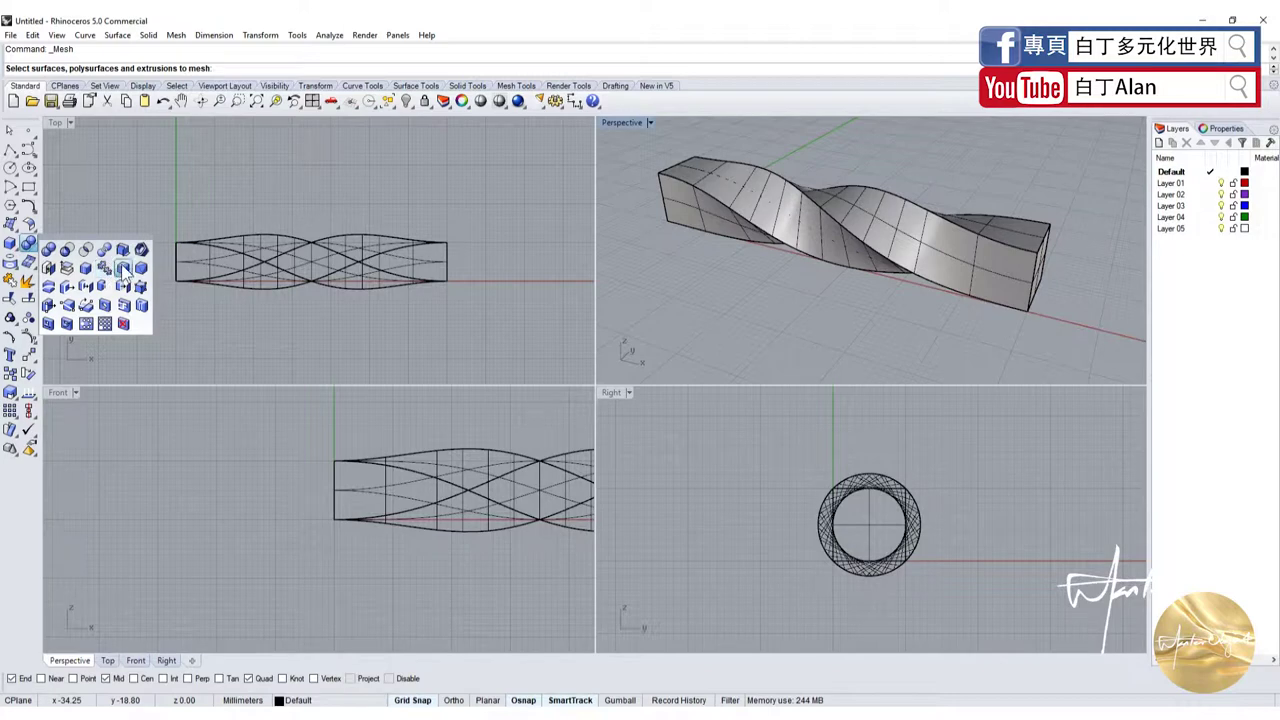
{"action": "left_click", "coordinate": [107, 266]}
{"action": "left_click", "coordinate": [797, 197]}
{"action": "key", "text": "Return"}
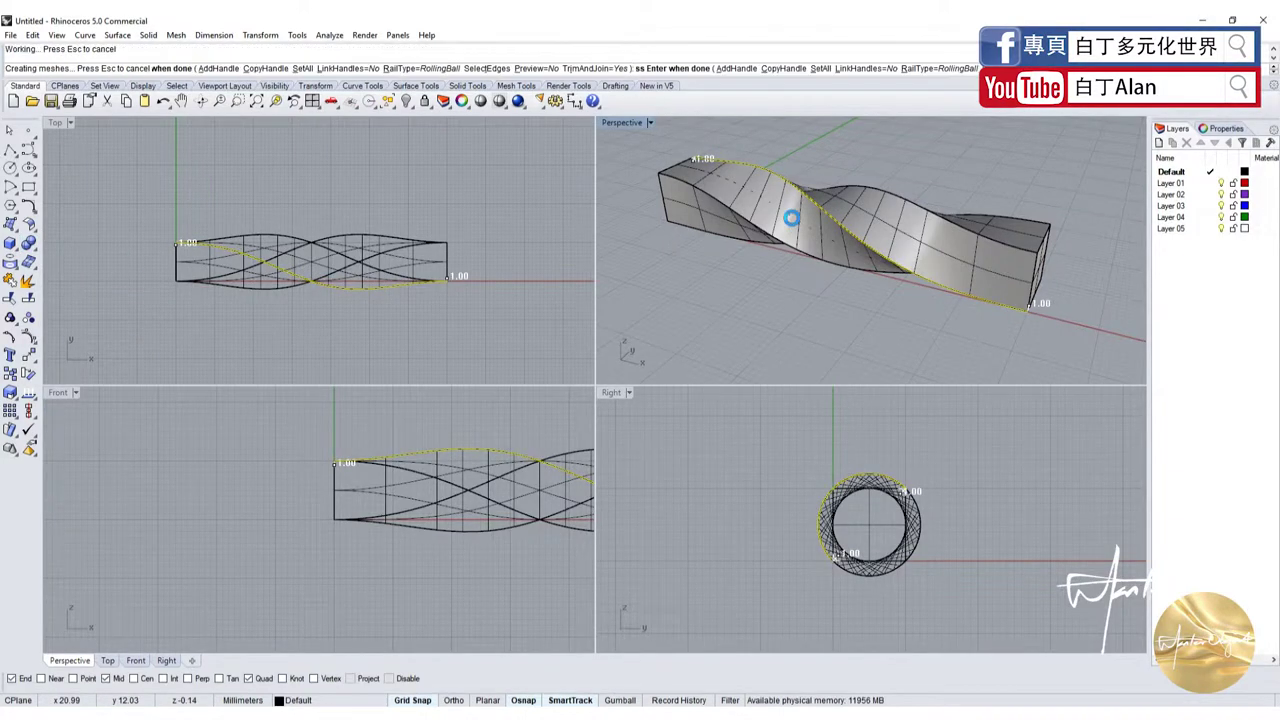
{"action": "key", "text": "Return"}
{"action": "scroll", "coordinate": [785, 235], "scroll_direction": "up", "scroll_amount": 1}
{"action": "scroll", "coordinate": [754, 310], "scroll_direction": "down", "scroll_amount": 4}
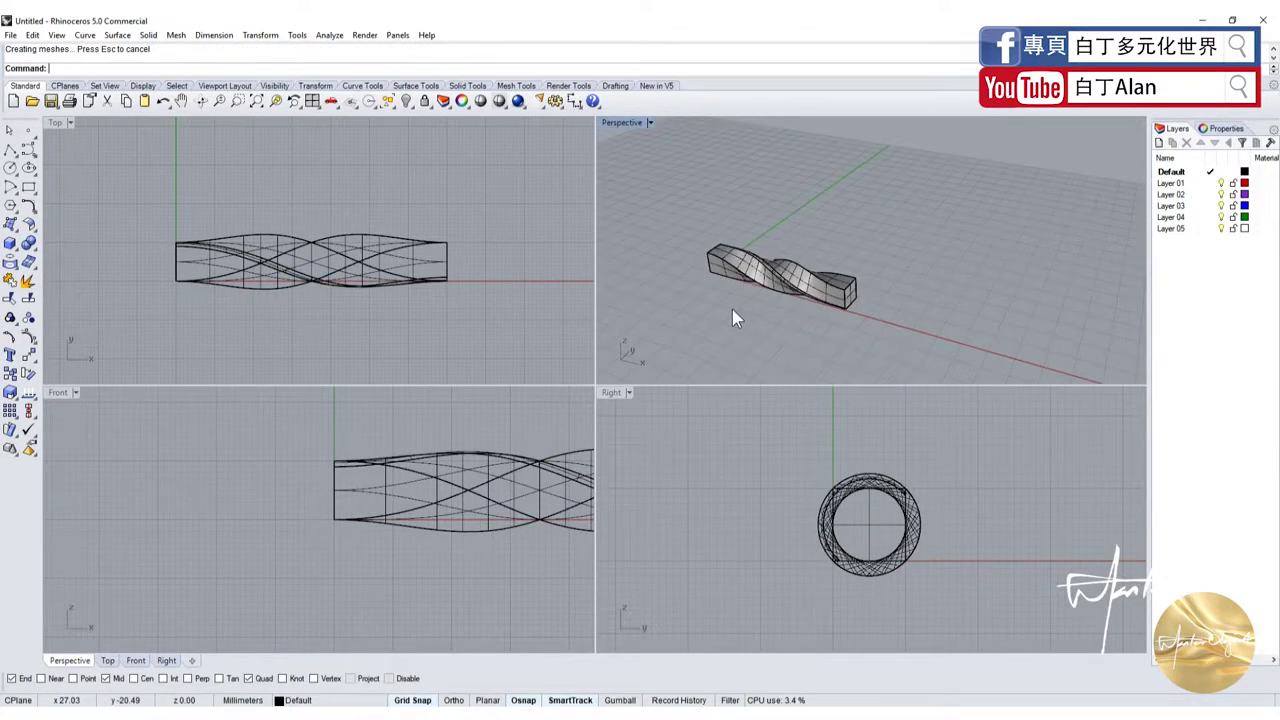
{"action": "scroll", "coordinate": [735, 309], "scroll_direction": "up", "scroll_amount": 1}
- Undo the twist and fillet the box's four long edges at radius 1
{"action": "key", "text": "ctrl+z"}
{"action": "key", "text": "ctrl+z"}
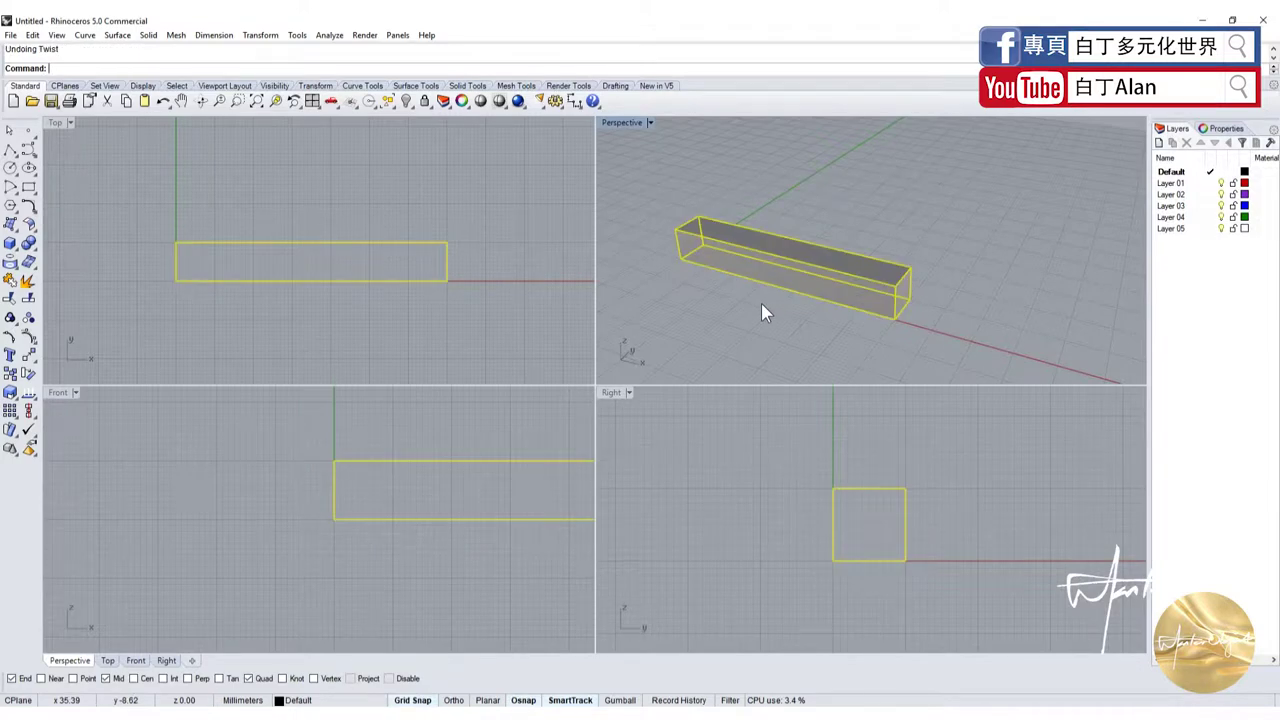
{"action": "left_click", "coordinate": [761, 305]}
{"action": "key", "text": "Return"}
{"action": "left_click_drag", "start_coordinate": [811, 322], "coordinate": [755, 220]}
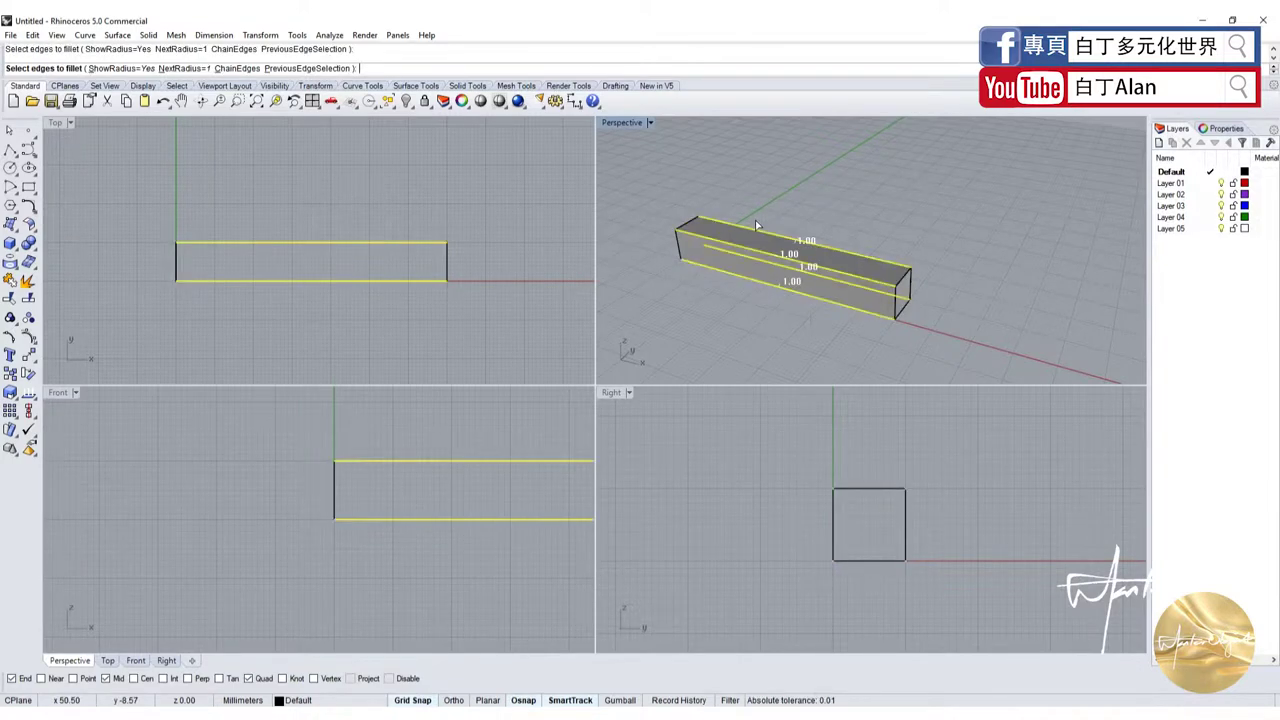
{"action": "key", "text": "Return"}
{"action": "key", "text": "Return"}
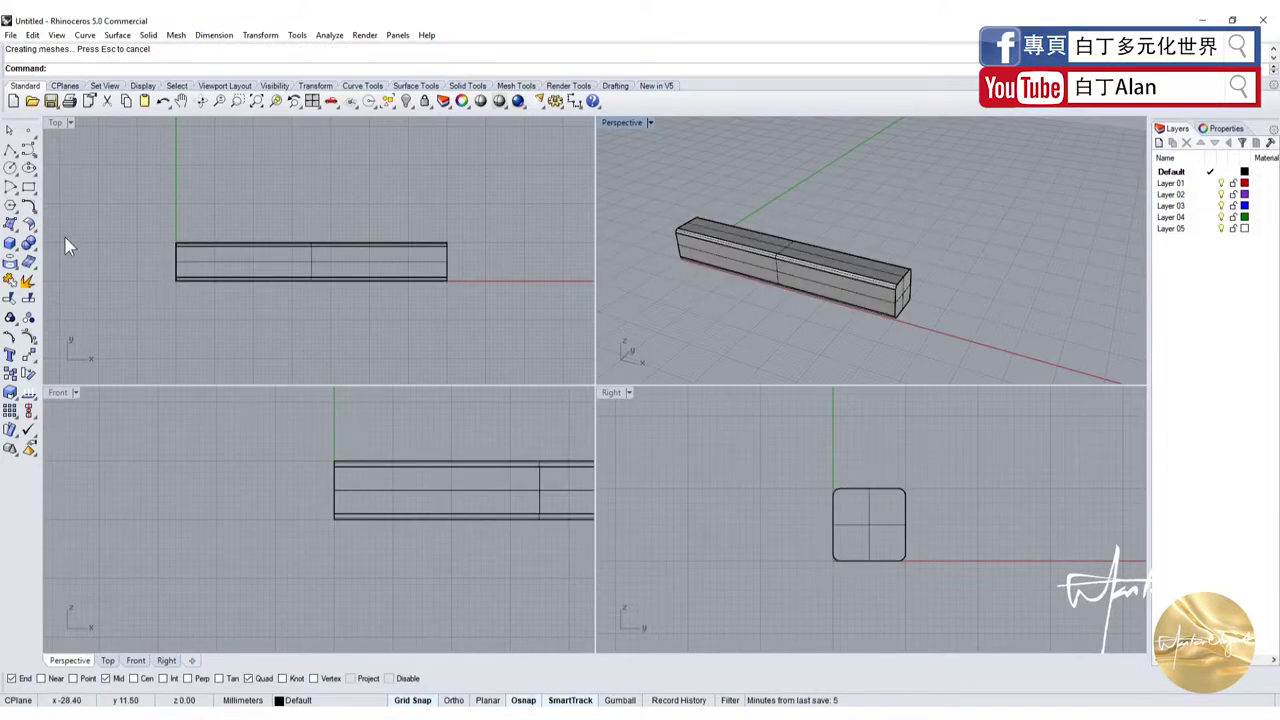
{"action": "left_click", "coordinate": [22, 440]}
{"action": "left_click", "coordinate": [96, 442]}
- Restart the Twist with the rounded box as the object
{"action": "scroll", "coordinate": [815, 510], "scroll_direction": "up", "scroll_amount": 3}
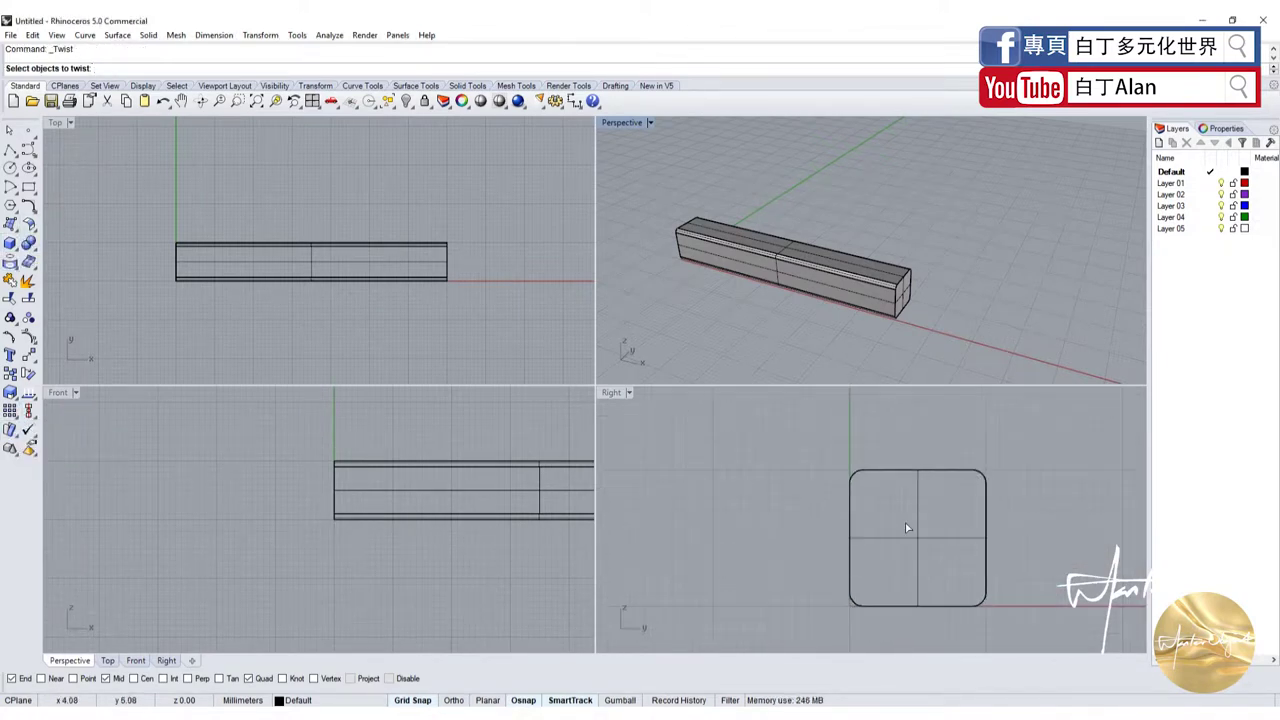
{"action": "right_click", "coordinate": [905, 528]}
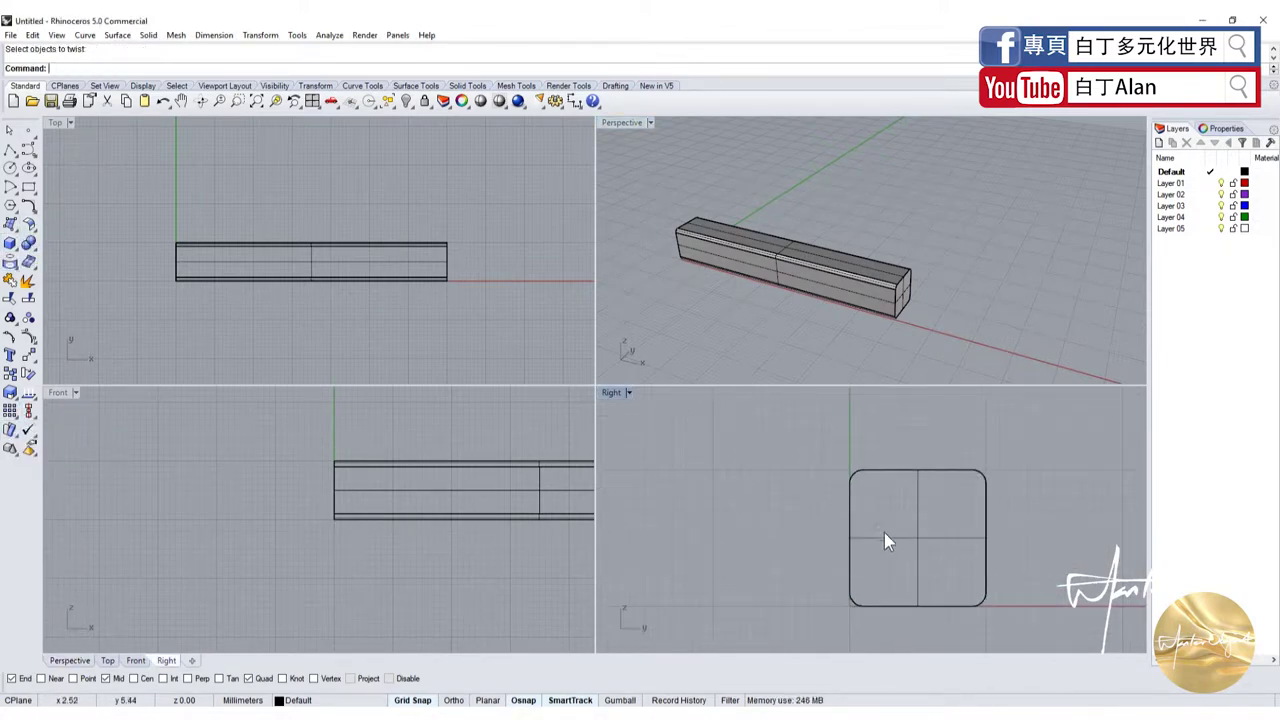
{"action": "left_click", "coordinate": [18, 440]}
{"action": "left_click", "coordinate": [105, 438]}
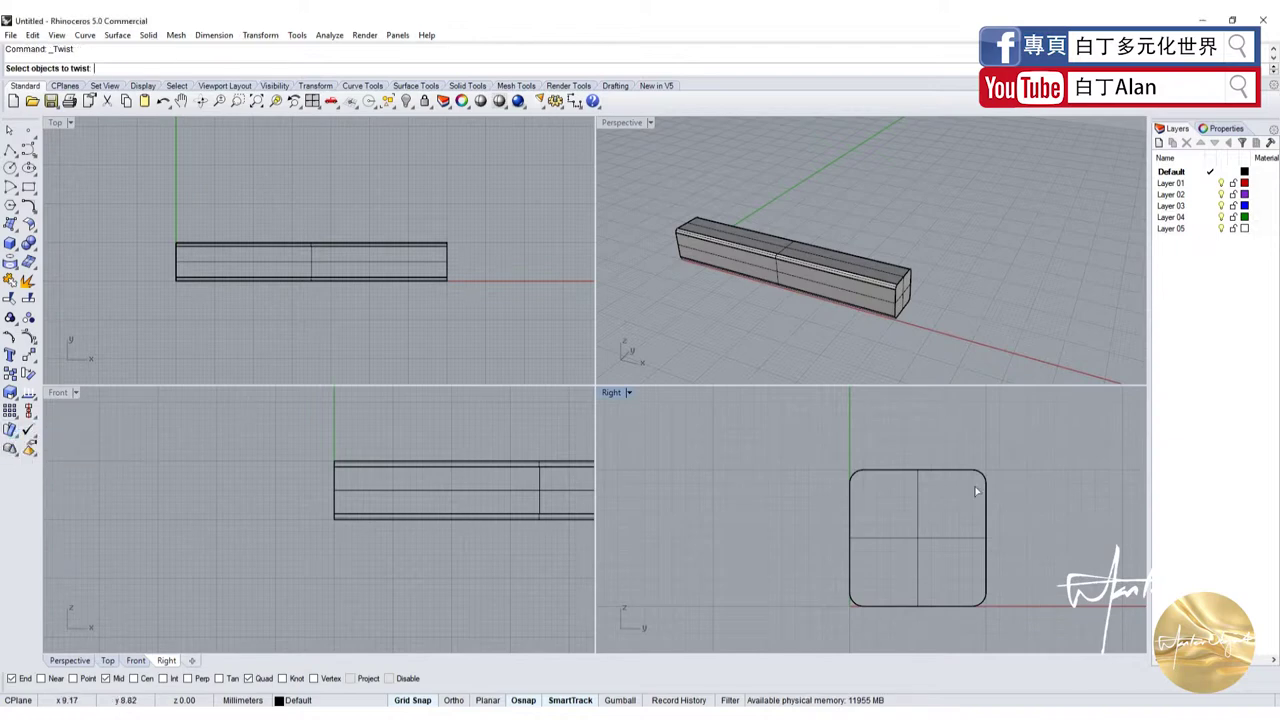
{"action": "left_click", "coordinate": [926, 511]}
{"action": "key", "text": "Return"}
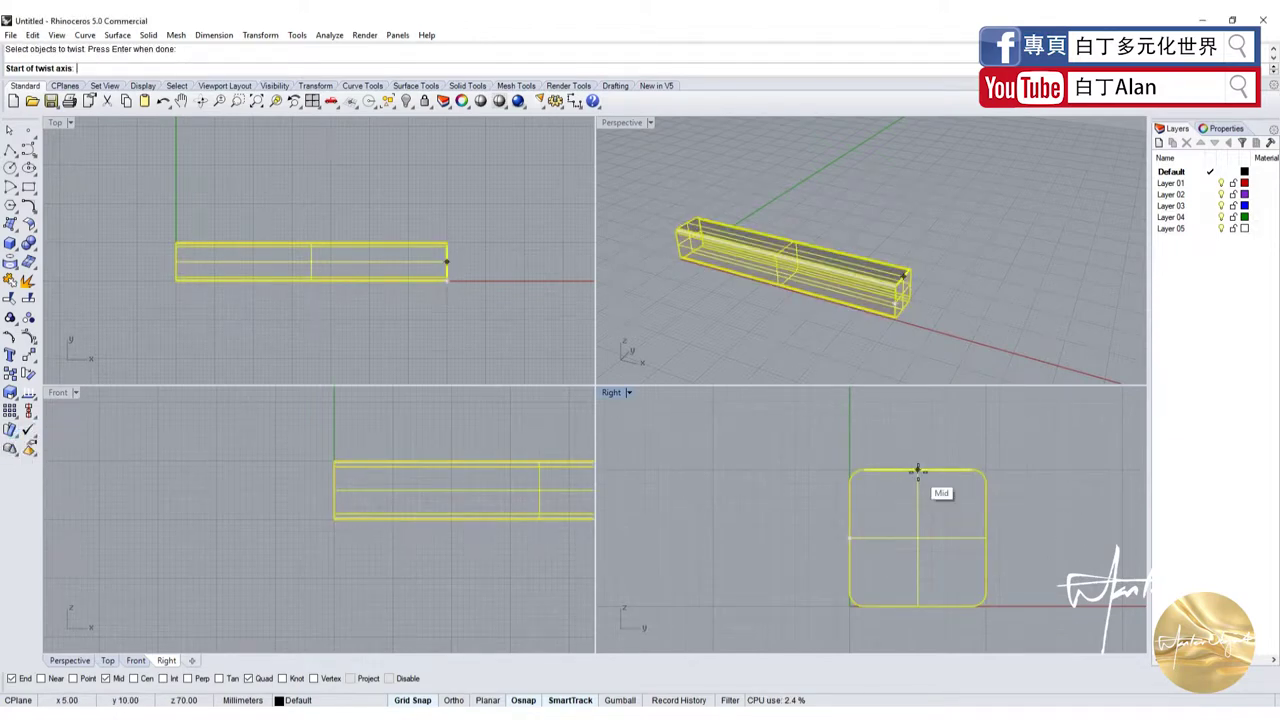
- Twist the rounded box about its central axis, then delete the twisted solid
{"action": "left_click", "coordinate": [917, 538]}
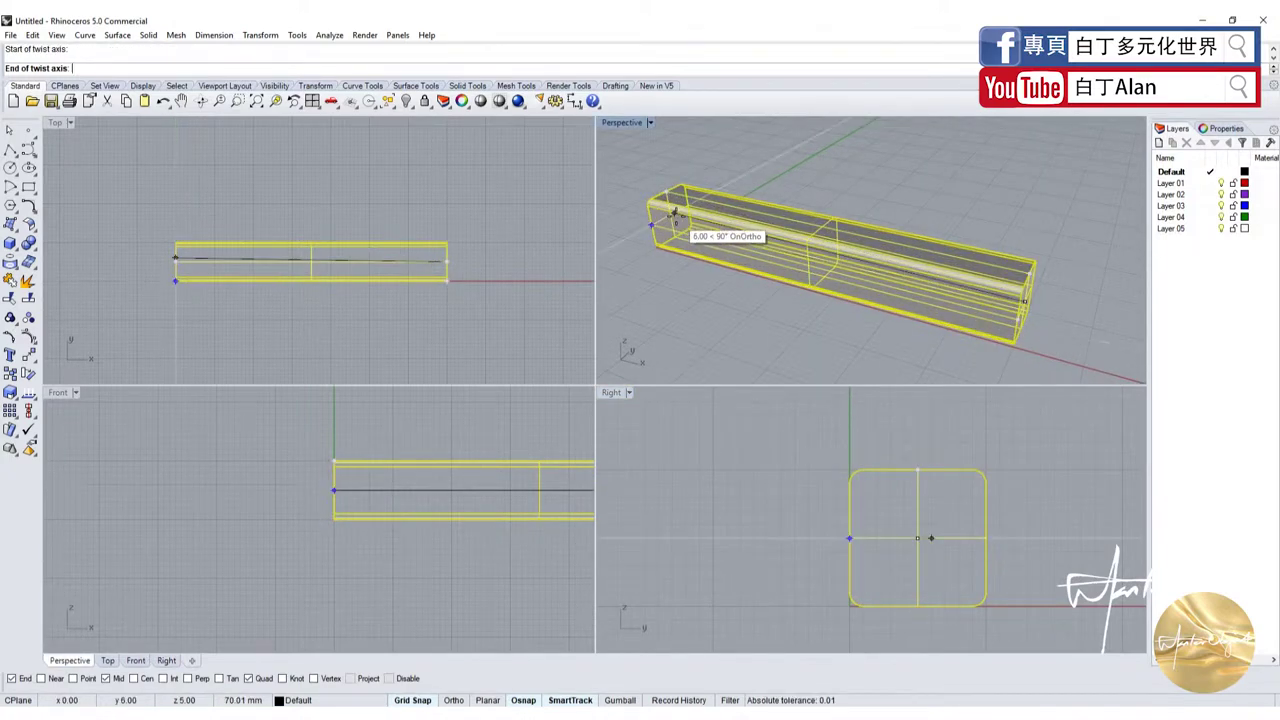
{"action": "left_click", "coordinate": [674, 214]}
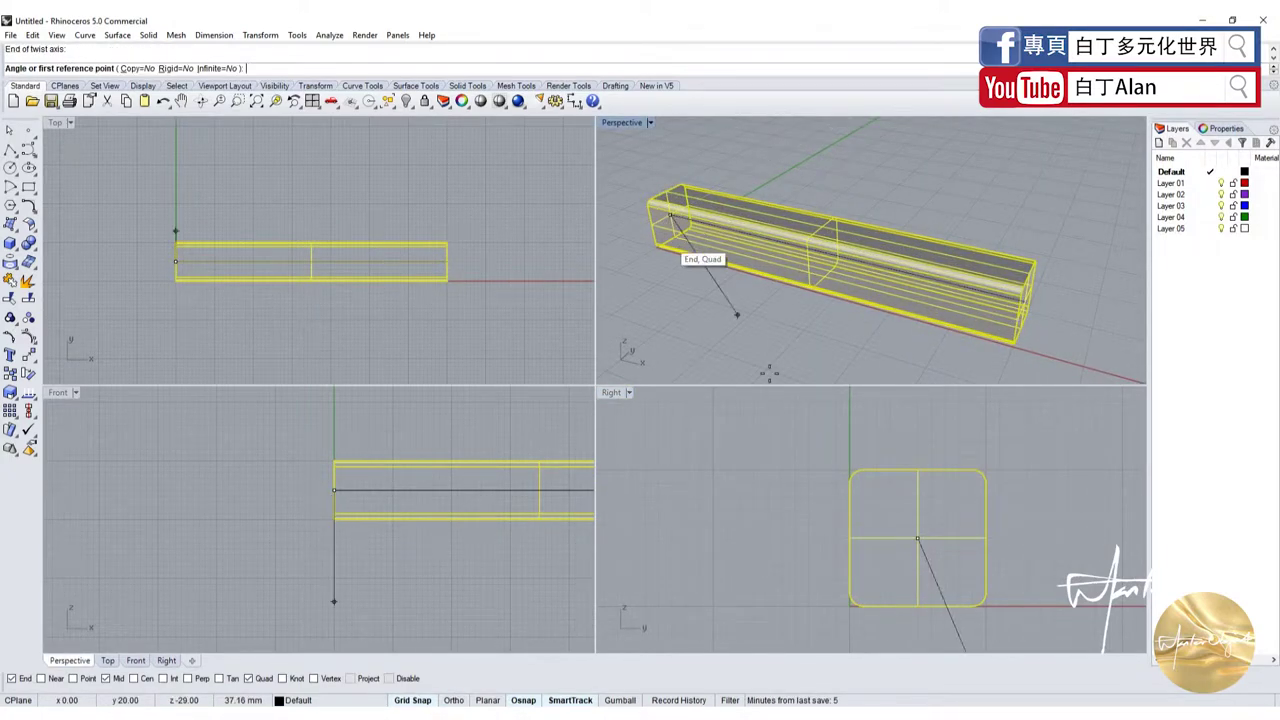
{"action": "left_click", "coordinate": [929, 455]}
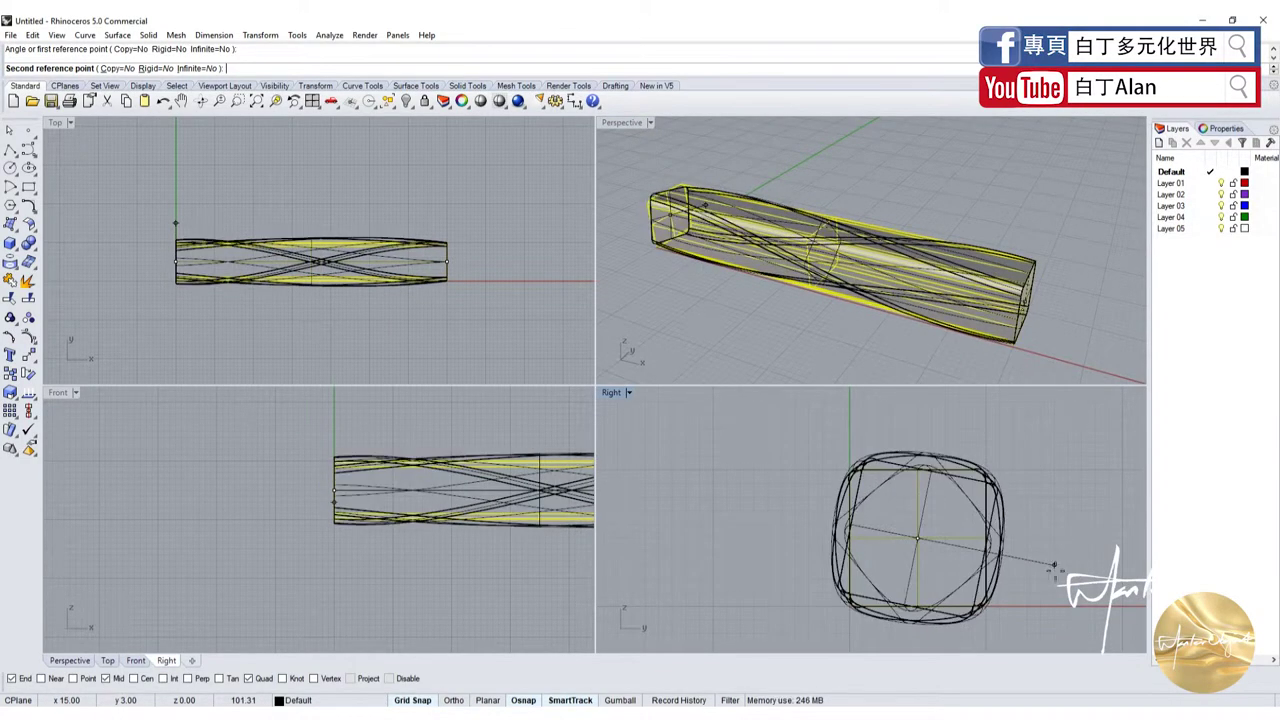
{"action": "left_click", "coordinate": [1047, 578]}
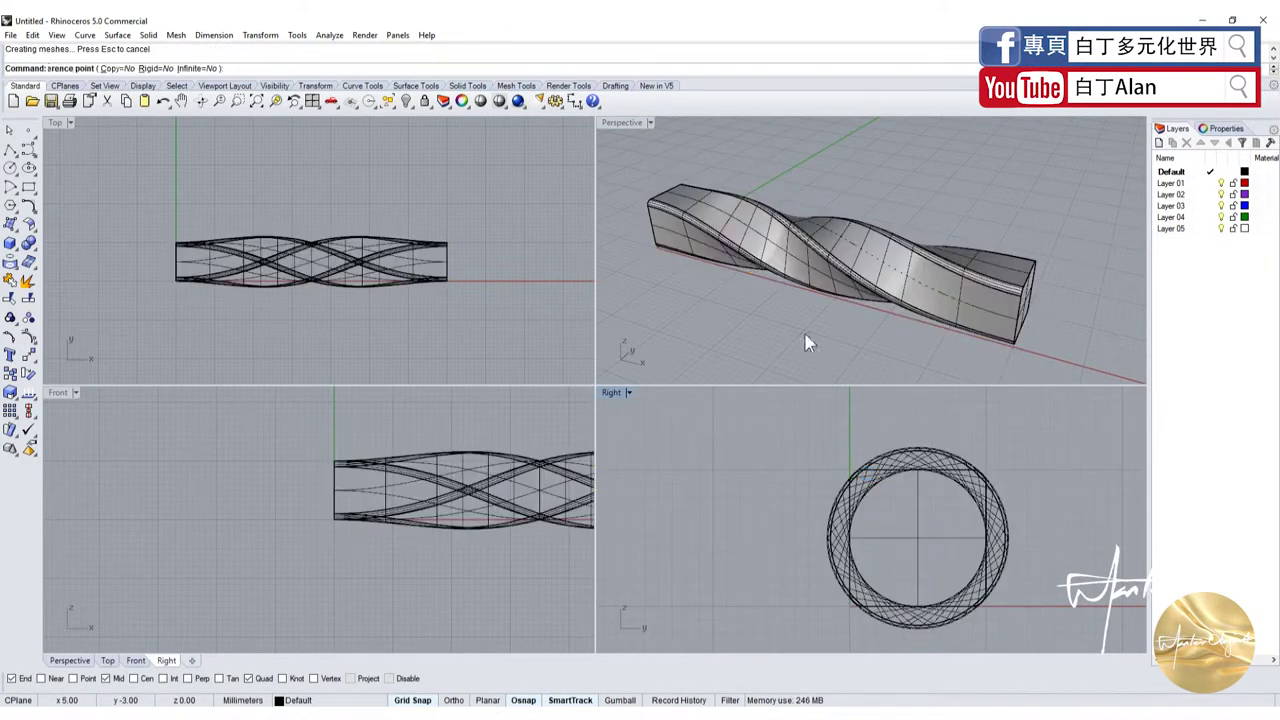
{"action": "scroll", "coordinate": [800, 225], "scroll_direction": "down", "scroll_amount": 3}
{"action": "scroll", "coordinate": [850, 235], "scroll_direction": "up", "scroll_amount": 6}
{"action": "left_click", "coordinate": [871, 240]}
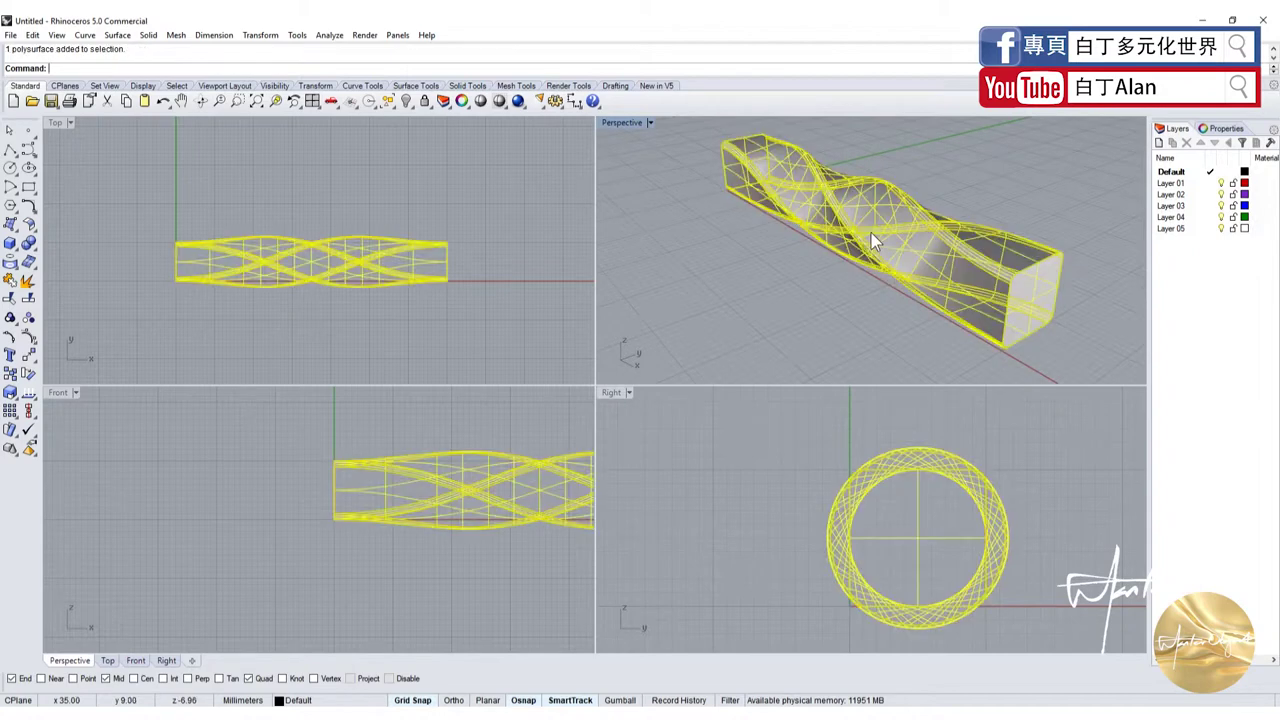
{"action": "key", "text": "Delete"}
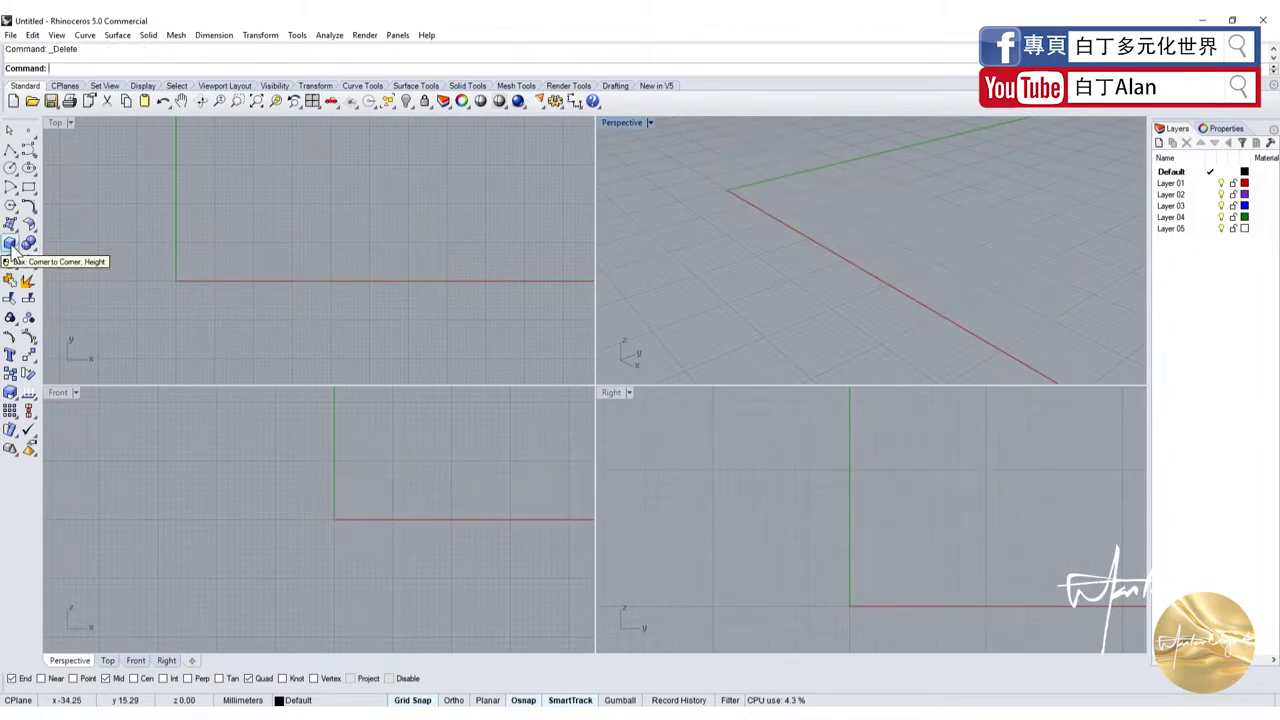
- Draw a square rectangle from the origin in the Front view
{"action": "left_click", "coordinate": [28, 187]}
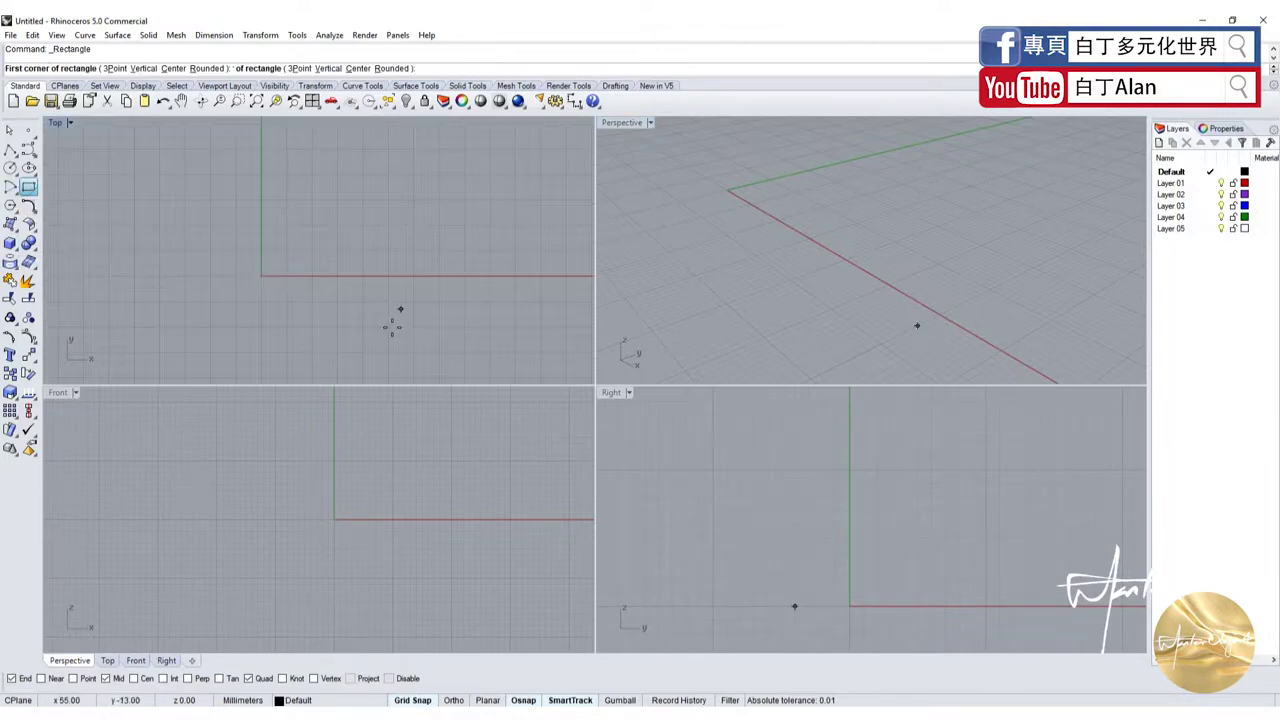
{"action": "left_click", "coordinate": [335, 519]}
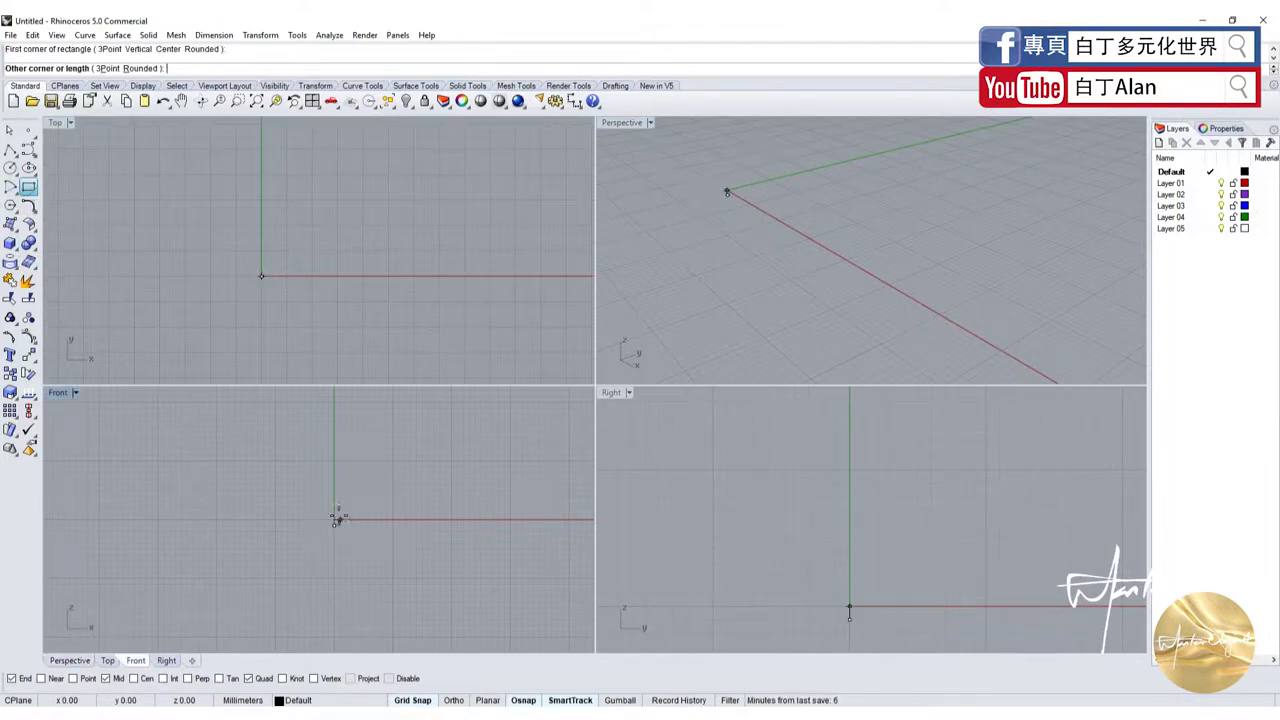
{"action": "left_click", "coordinate": [451, 408]}
{"action": "left_click", "coordinate": [450, 412]}
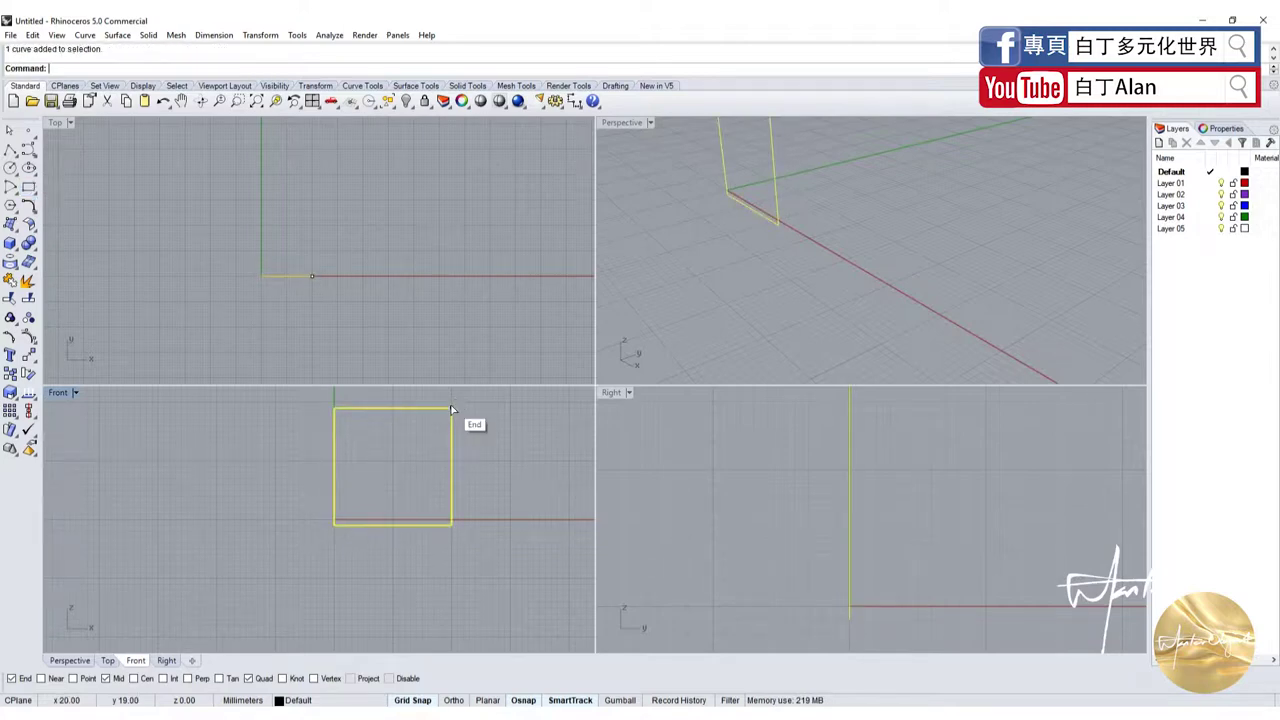
{"action": "right_click_drag", "start_coordinate": [663, 343], "coordinate": [697, 260]}
{"action": "left_click", "coordinate": [699, 272]}
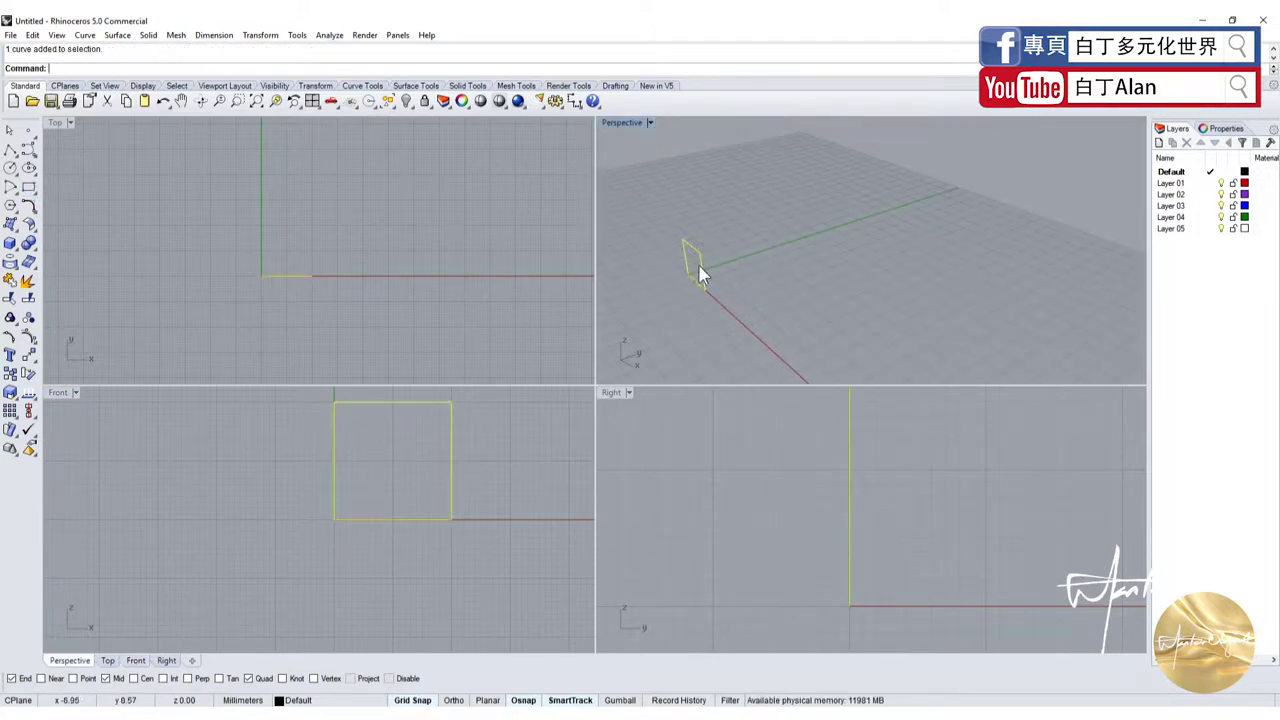
{"action": "scroll", "coordinate": [731, 446], "scroll_direction": "down", "scroll_amount": 2}
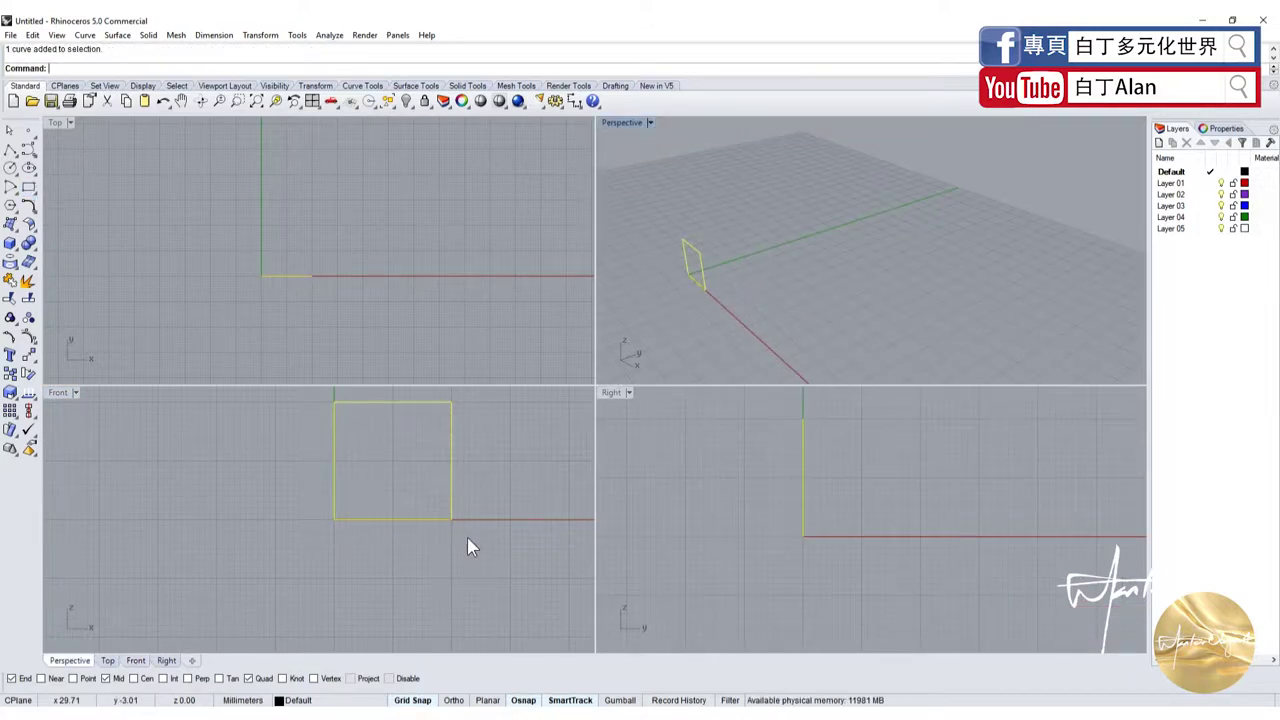
- Rotate the square 90° upright and move it back to the origin
{"action": "left_click", "coordinate": [28, 373]}
{"action": "left_click", "coordinate": [312, 276]}
{"action": "left_click", "coordinate": [216, 276]}
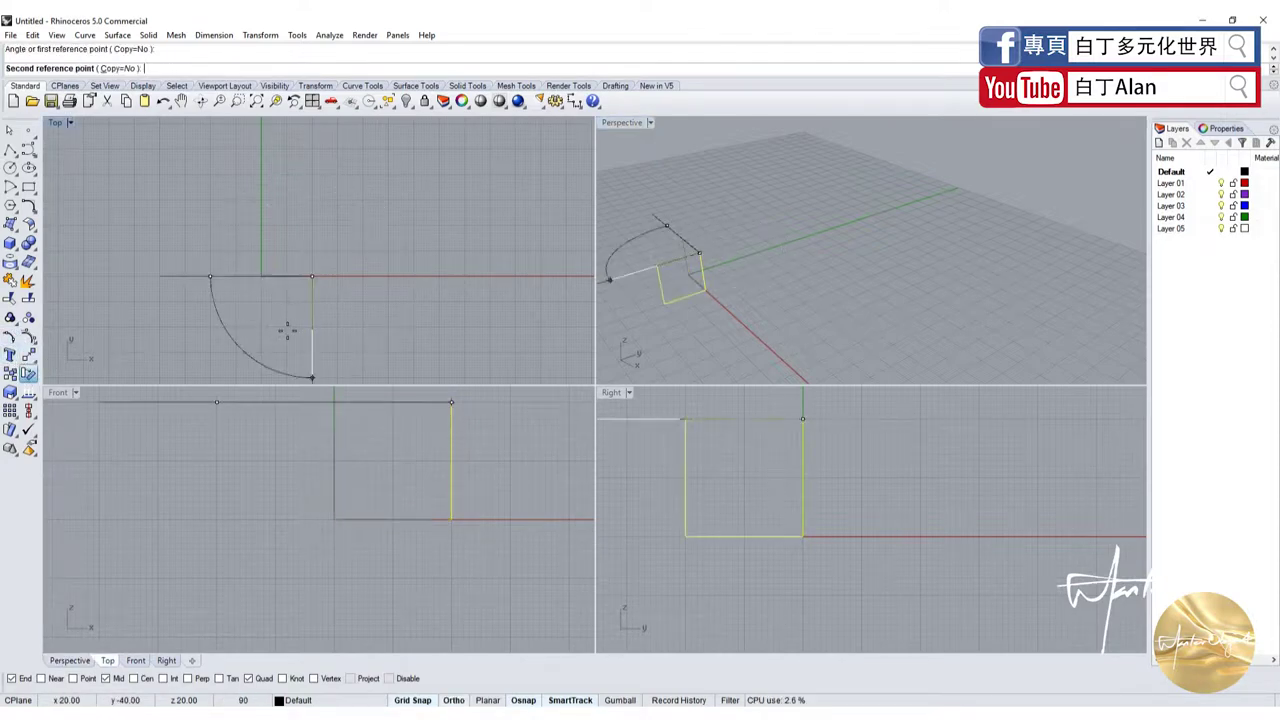
{"action": "left_click", "coordinate": [312, 331]}
{"action": "left_click_drag", "start_coordinate": [317, 322], "coordinate": [267, 294]}
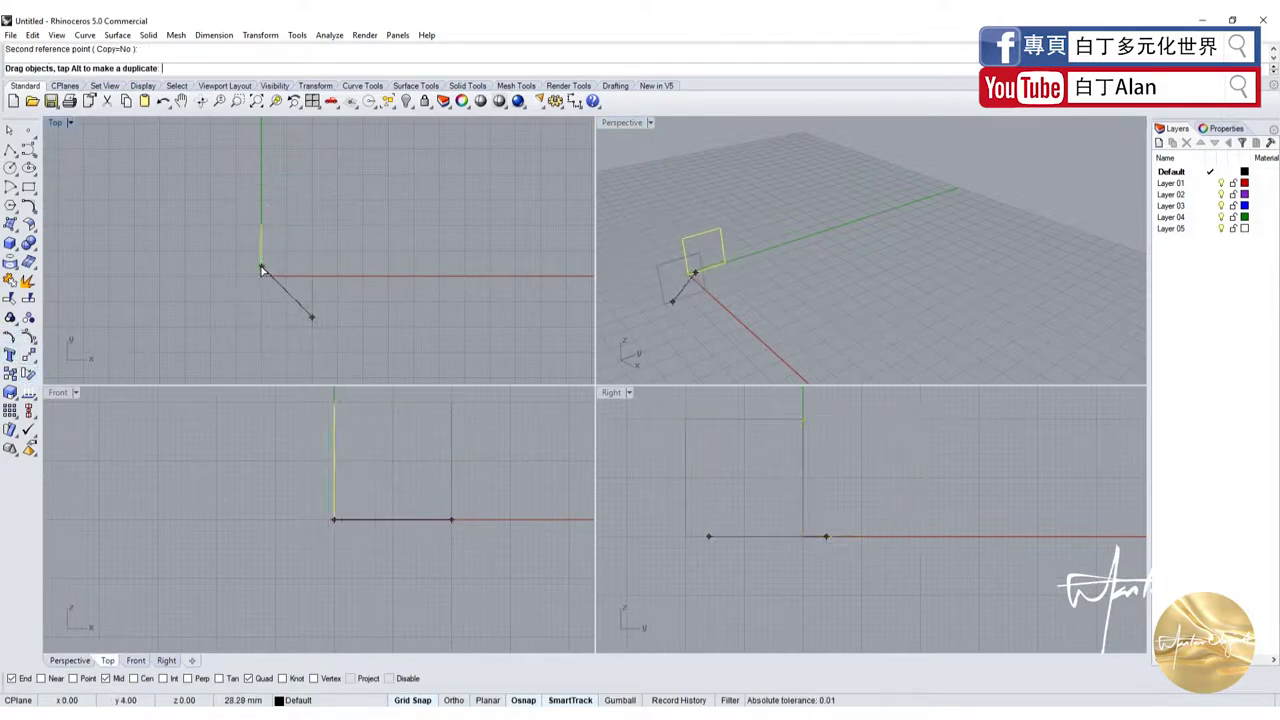
{"action": "key", "text": "Escape"}
- Draw a circle inscribed in the square, move it along x, and maximize Perspective
{"action": "left_click", "coordinate": [10, 205]}
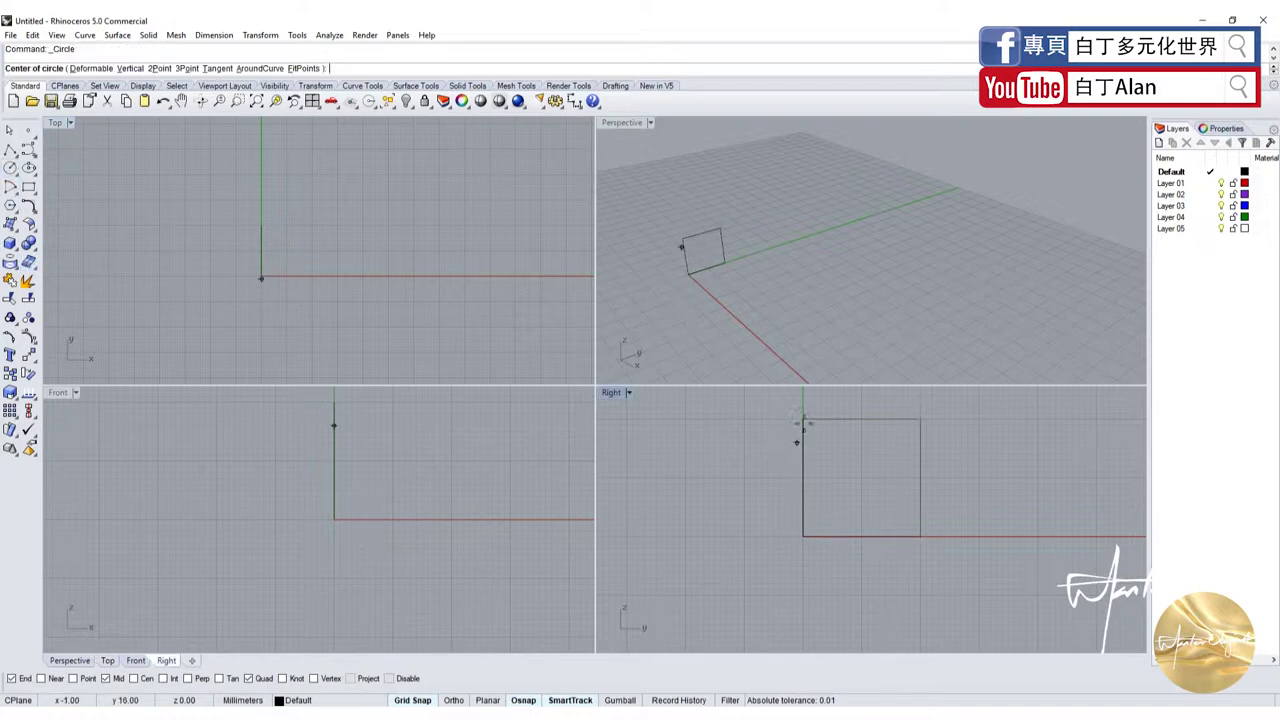
{"action": "left_click", "coordinate": [861, 476]}
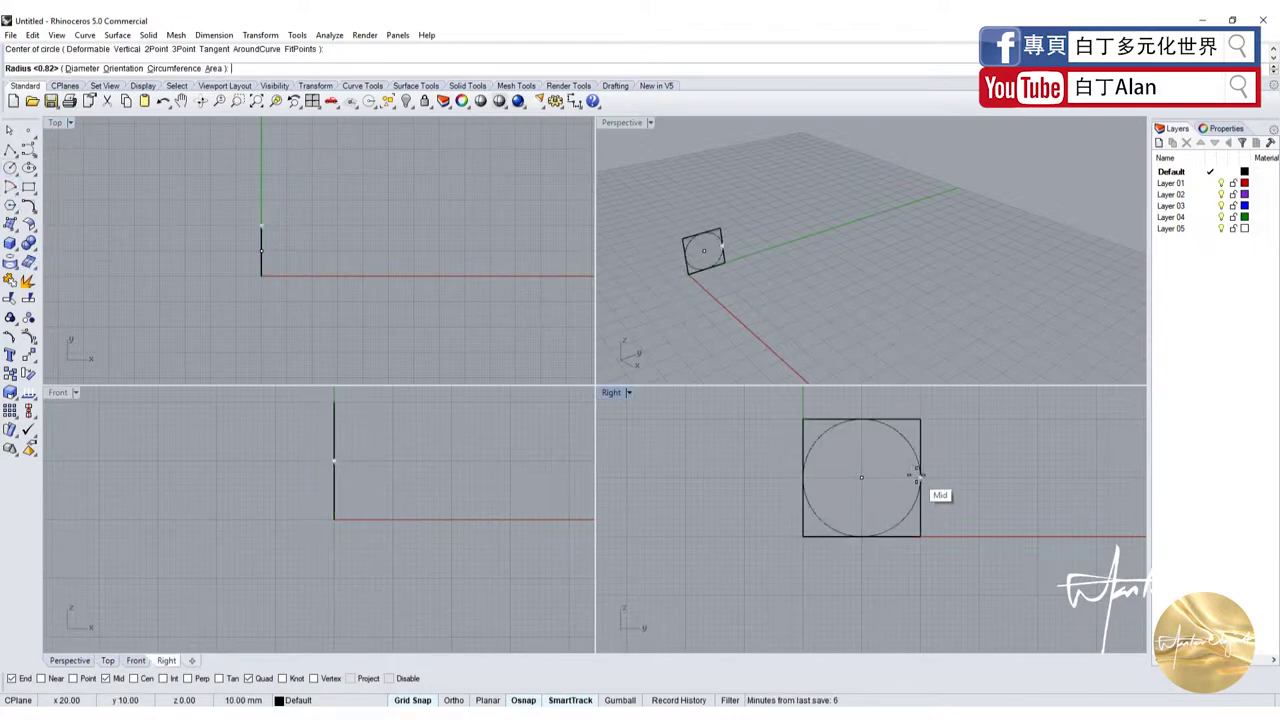
{"action": "left_click", "coordinate": [918, 476]}
{"action": "left_click", "coordinate": [894, 430]}
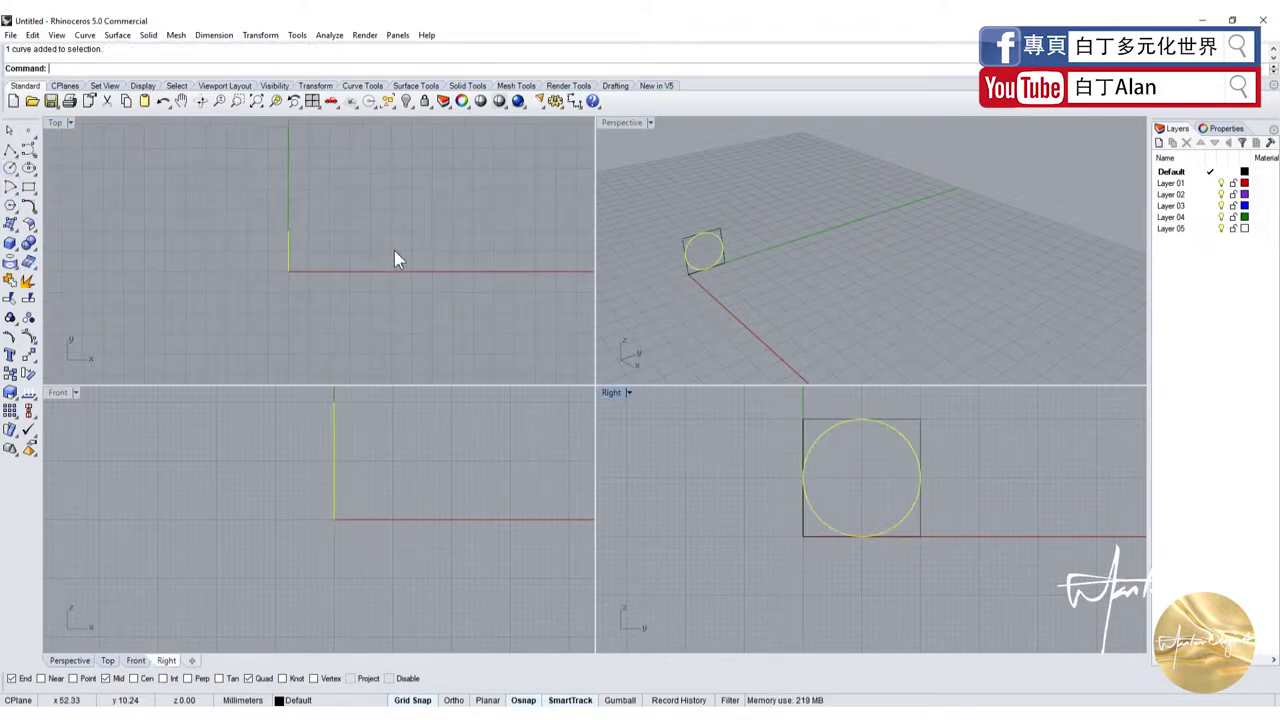
{"action": "scroll", "coordinate": [394, 250], "scroll_direction": "down", "scroll_amount": 3}
{"action": "left_click_drag", "start_coordinate": [340, 263], "coordinate": [493, 261]}
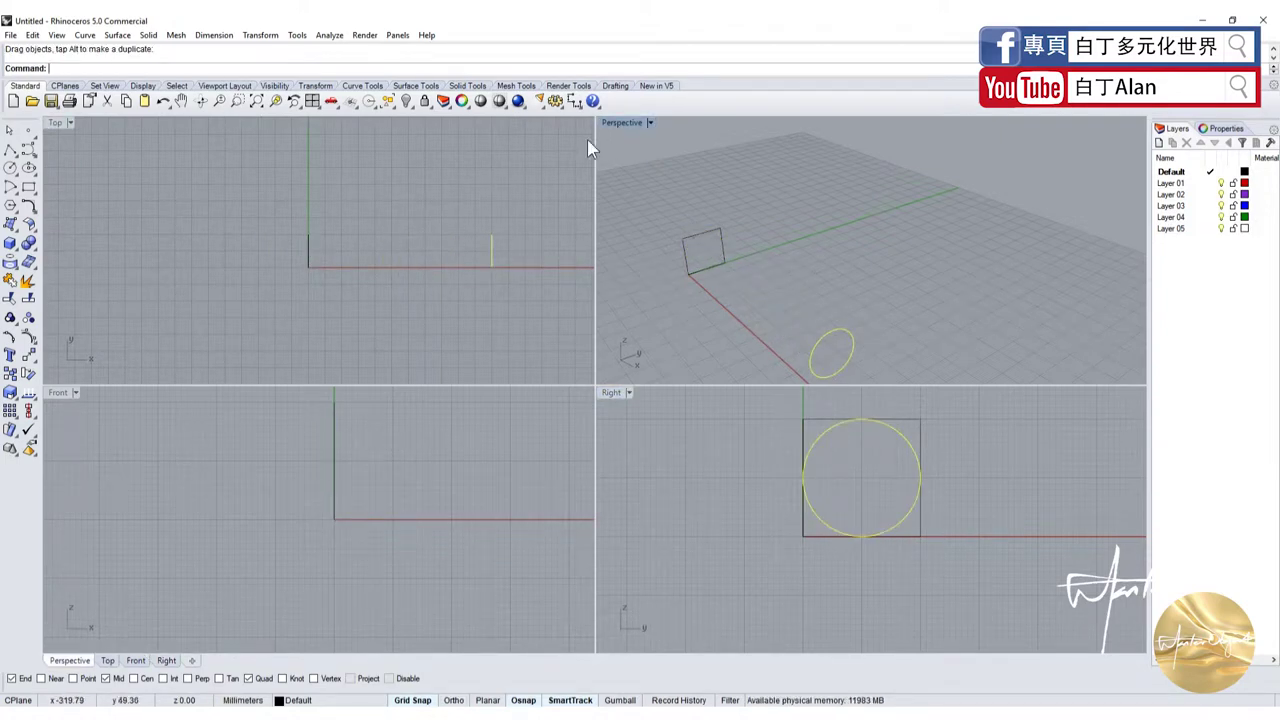
{"action": "double_click", "coordinate": [613, 121]}
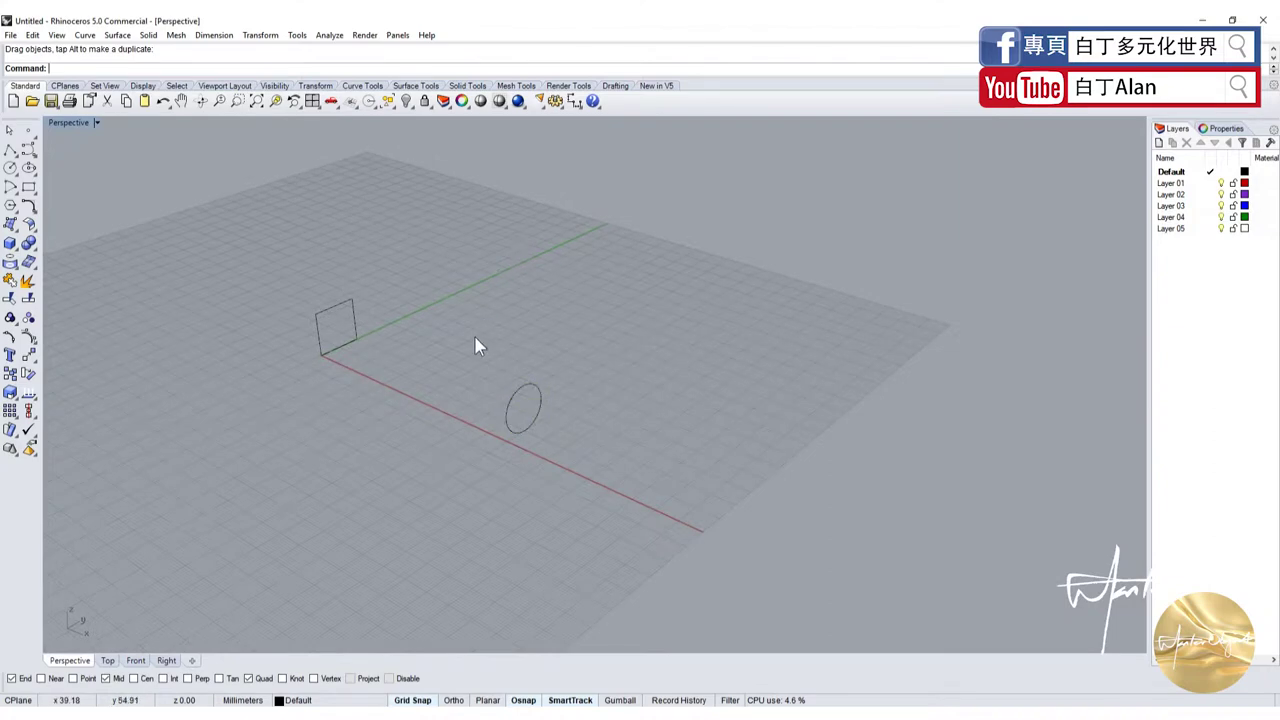
{"action": "left_click", "coordinate": [17, 237]}
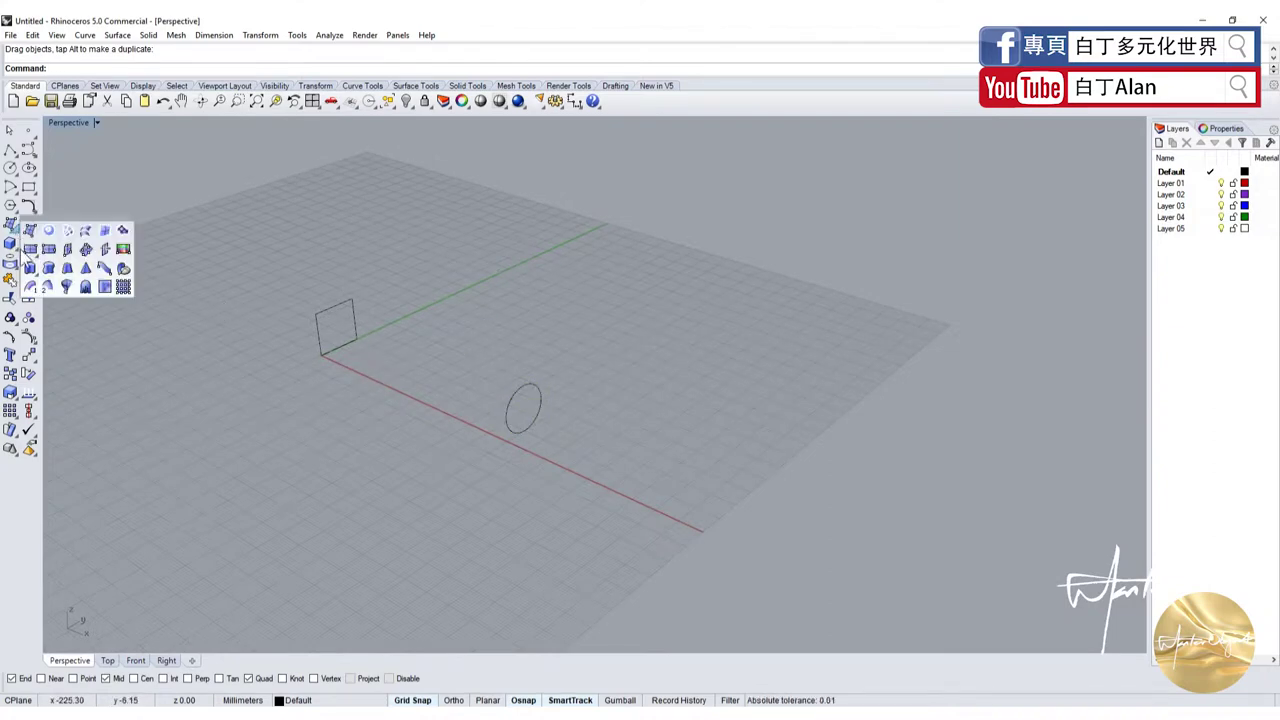
- Loft a surface from the square profile to the circle with default loft options
{"action": "left_click", "coordinate": [86, 236]}
{"action": "left_click", "coordinate": [318, 325]}
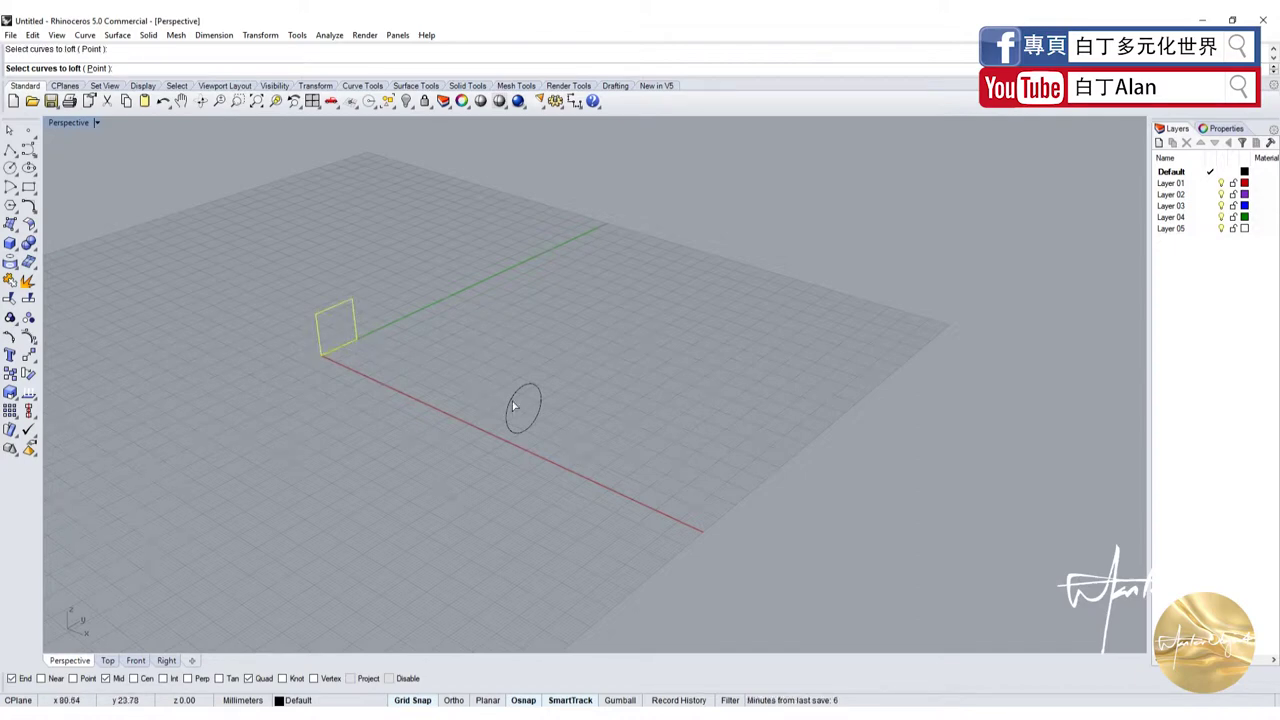
{"action": "left_click", "coordinate": [513, 406]}
{"action": "key", "text": "Return"}
{"action": "key", "text": "Return"}
{"action": "key", "text": "Return"}
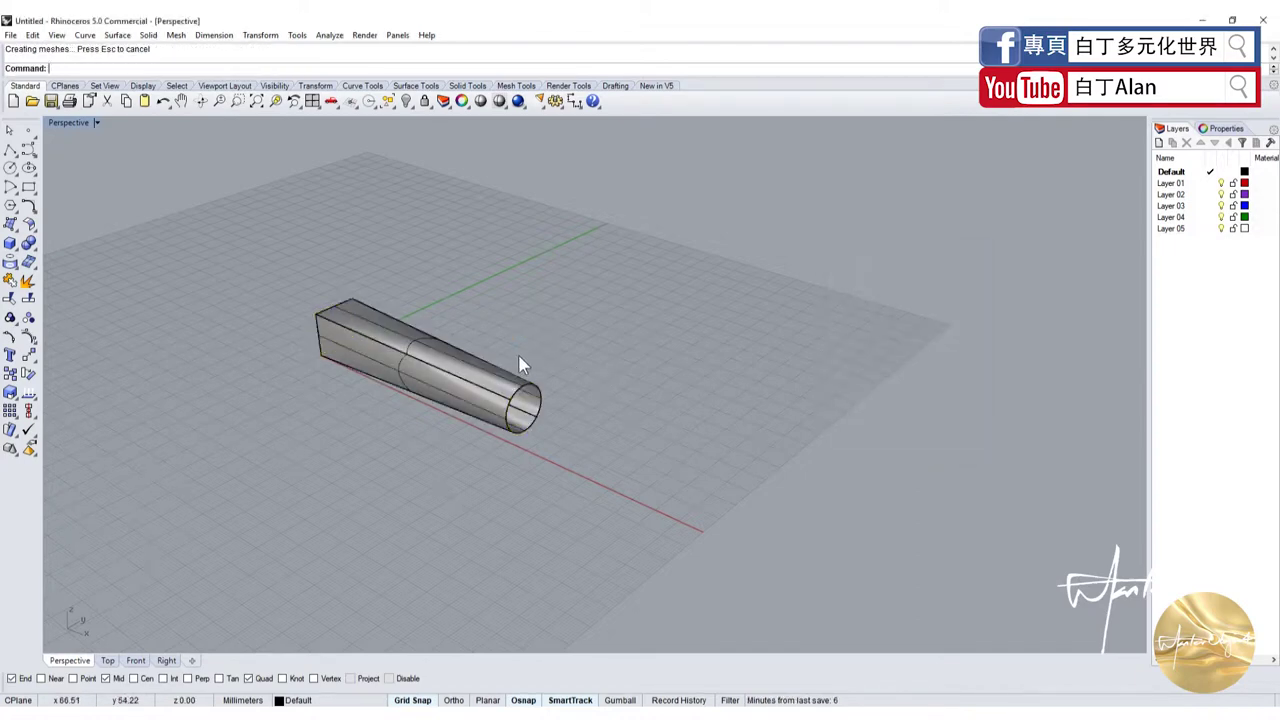
{"action": "scroll", "coordinate": [520, 365], "scroll_direction": "up", "scroll_amount": 2}
{"action": "left_click", "coordinate": [426, 394]}
{"action": "left_click", "coordinate": [219, 390]}
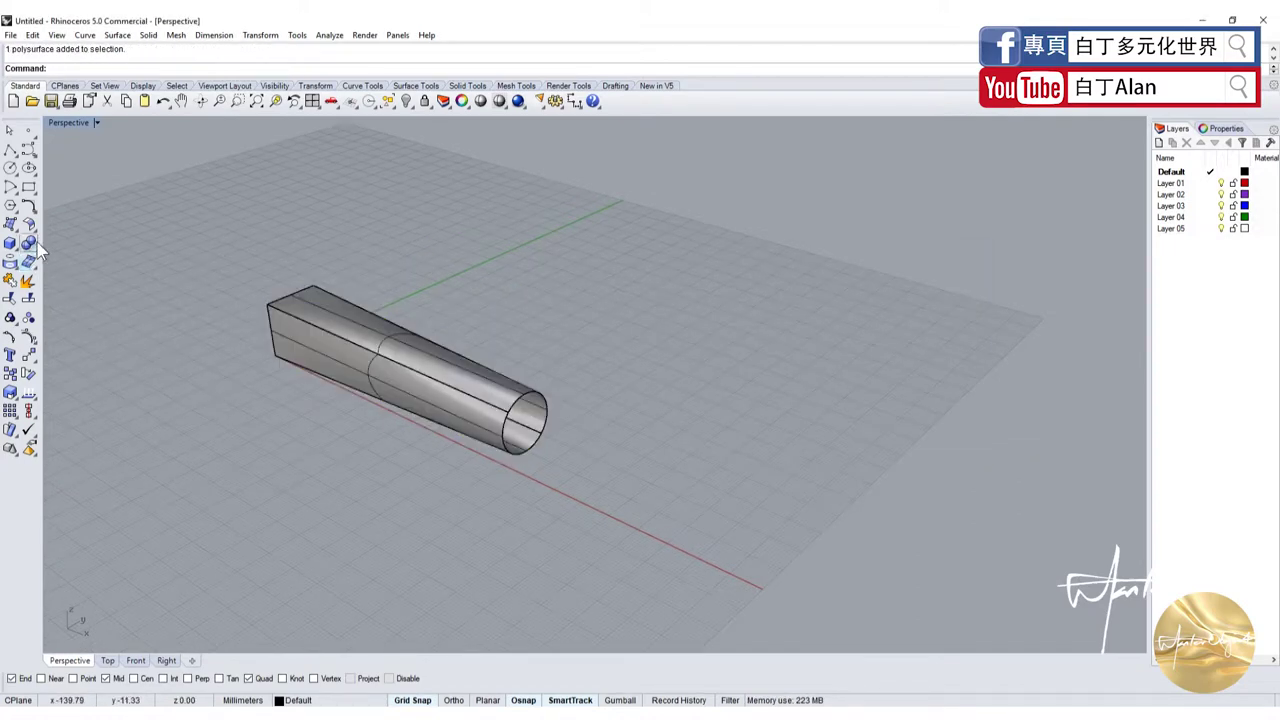
{"action": "left_click", "coordinate": [12, 431]}
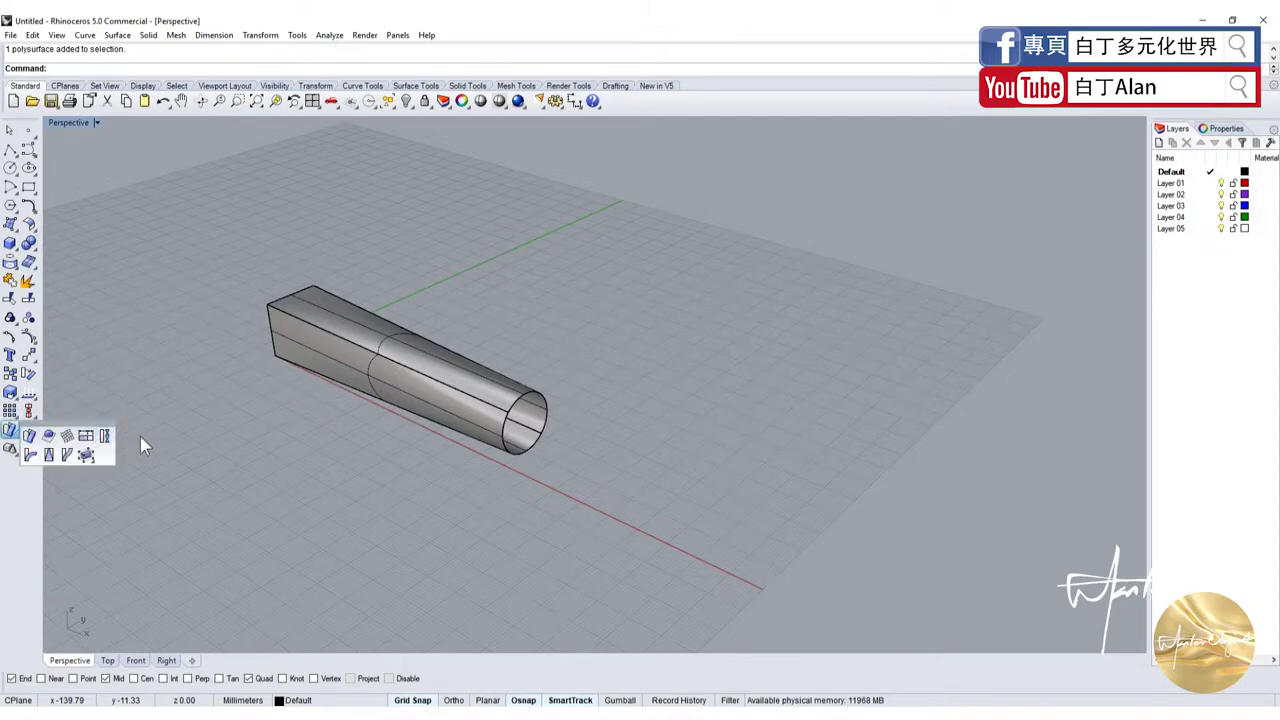
- Start a Twist on the lofted tube and return to the four-view layout
{"action": "left_click", "coordinate": [104, 436]}
{"action": "left_click", "coordinate": [453, 402]}
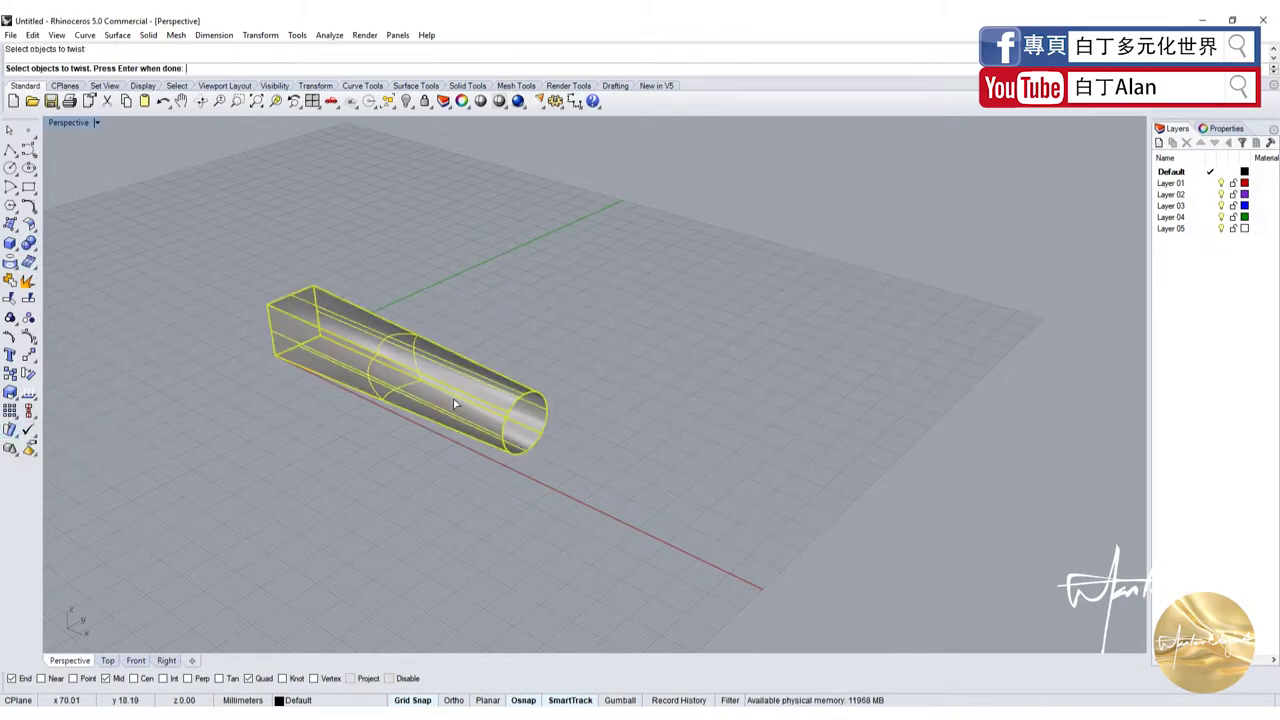
{"action": "key", "text": "Return"}
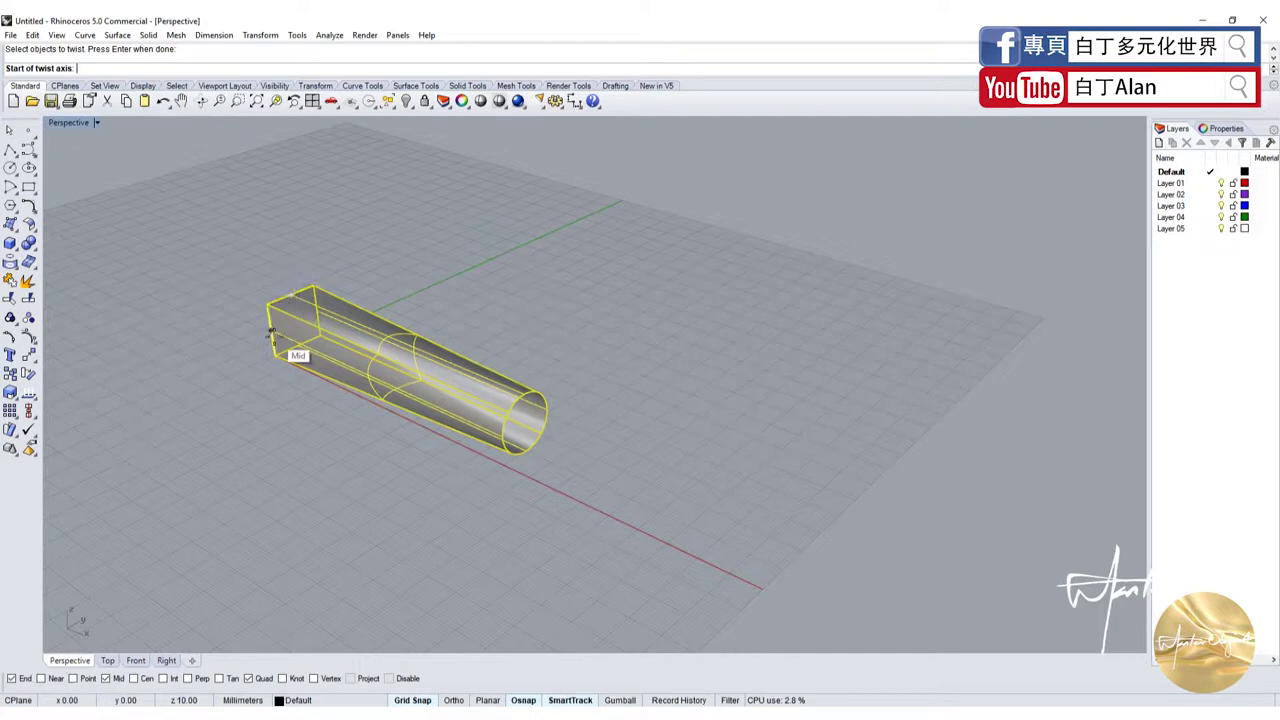
{"action": "left_click", "coordinate": [270, 331]}
{"action": "right_click_drag", "start_coordinate": [299, 319], "coordinate": [146, 157]}
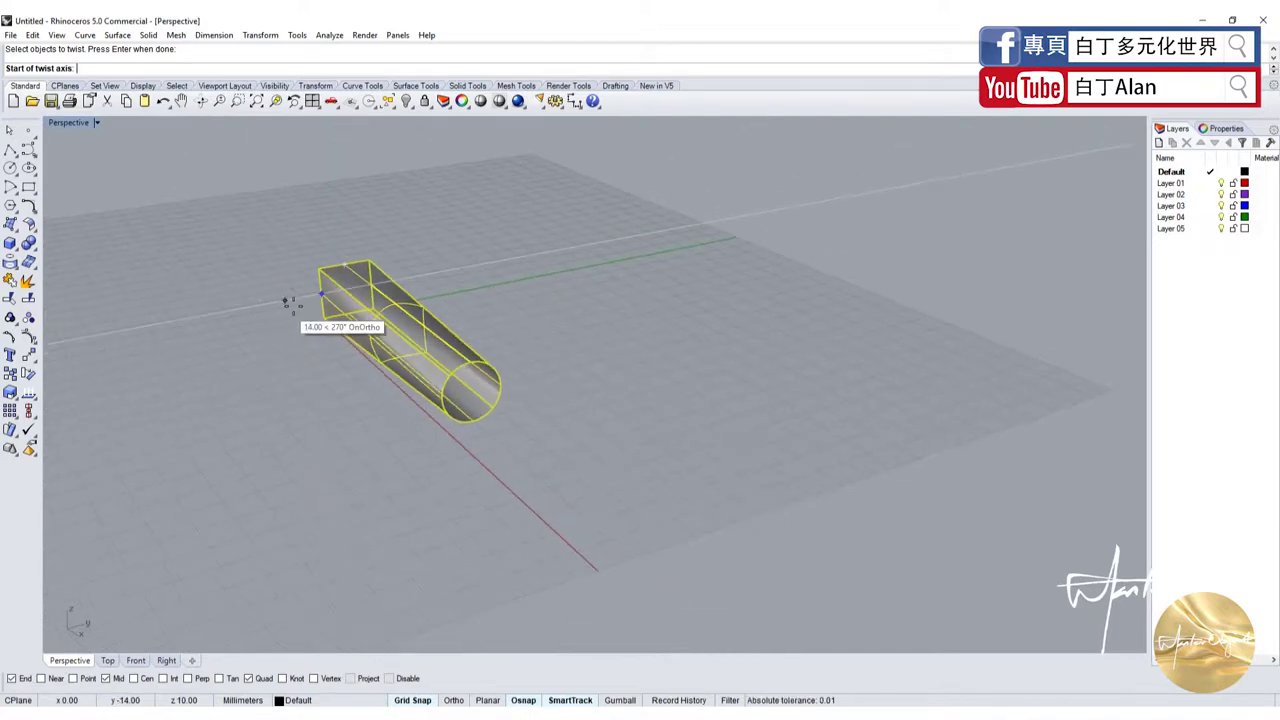
{"action": "double_click", "coordinate": [80, 123]}
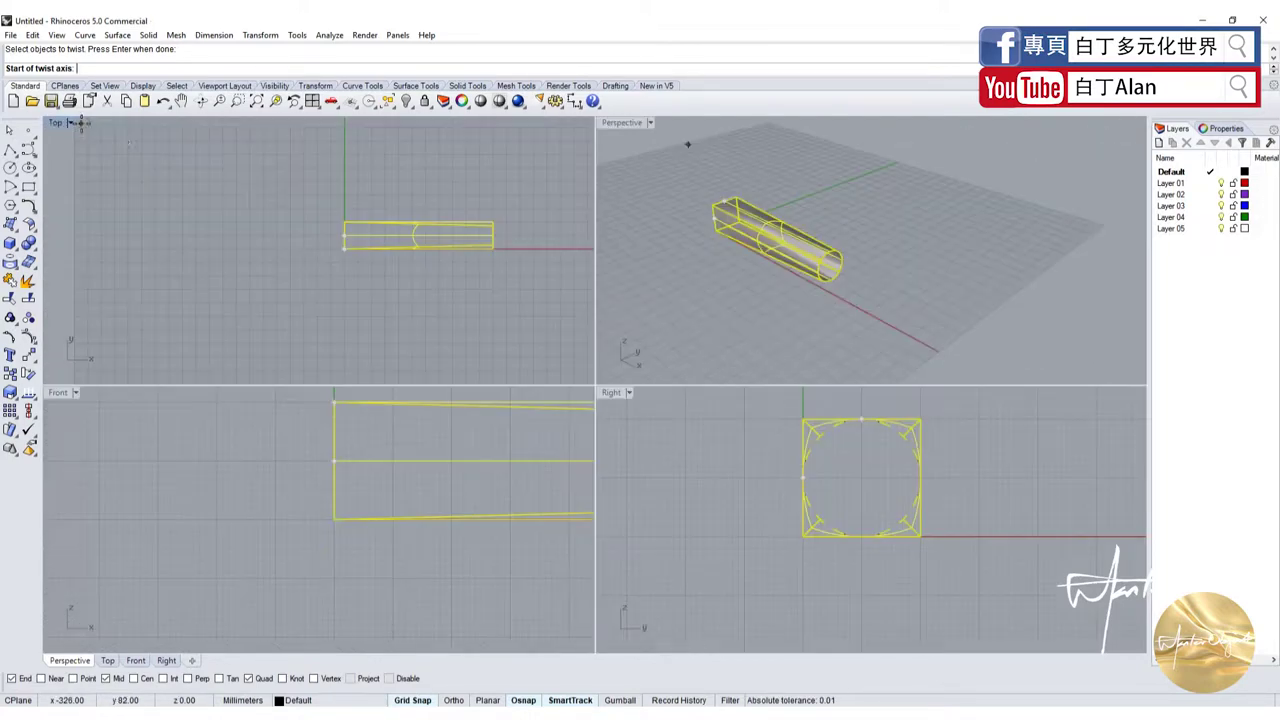
- Twist the tube about the axis from square centre to circle centre, then maximize Perspective
{"action": "left_click", "coordinate": [858, 477]}
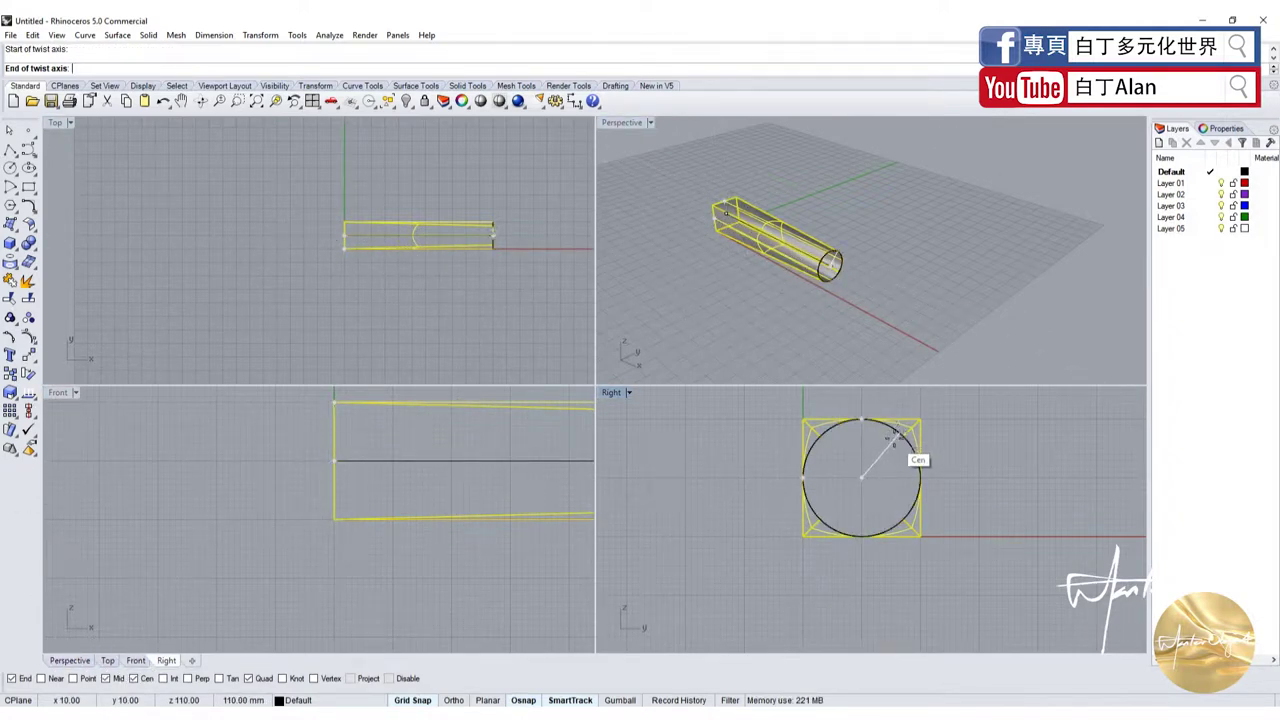
{"action": "left_click", "coordinate": [893, 434]}
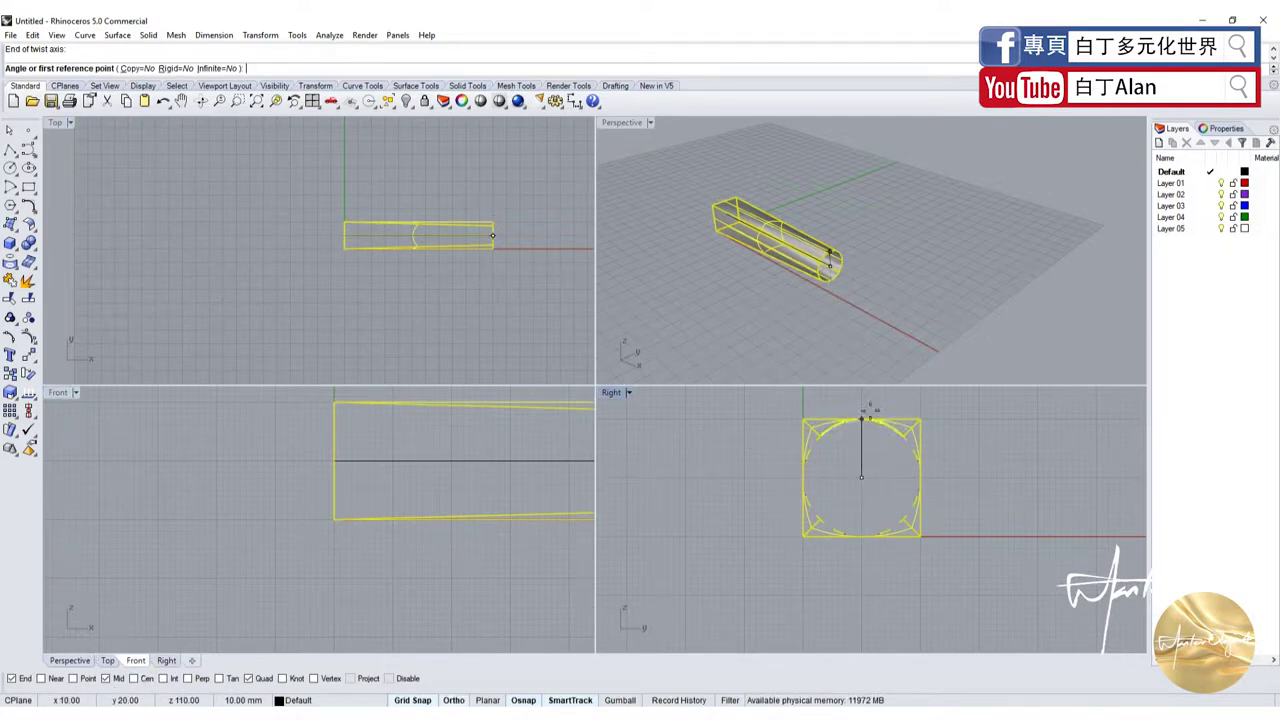
{"action": "left_click", "coordinate": [861, 402]}
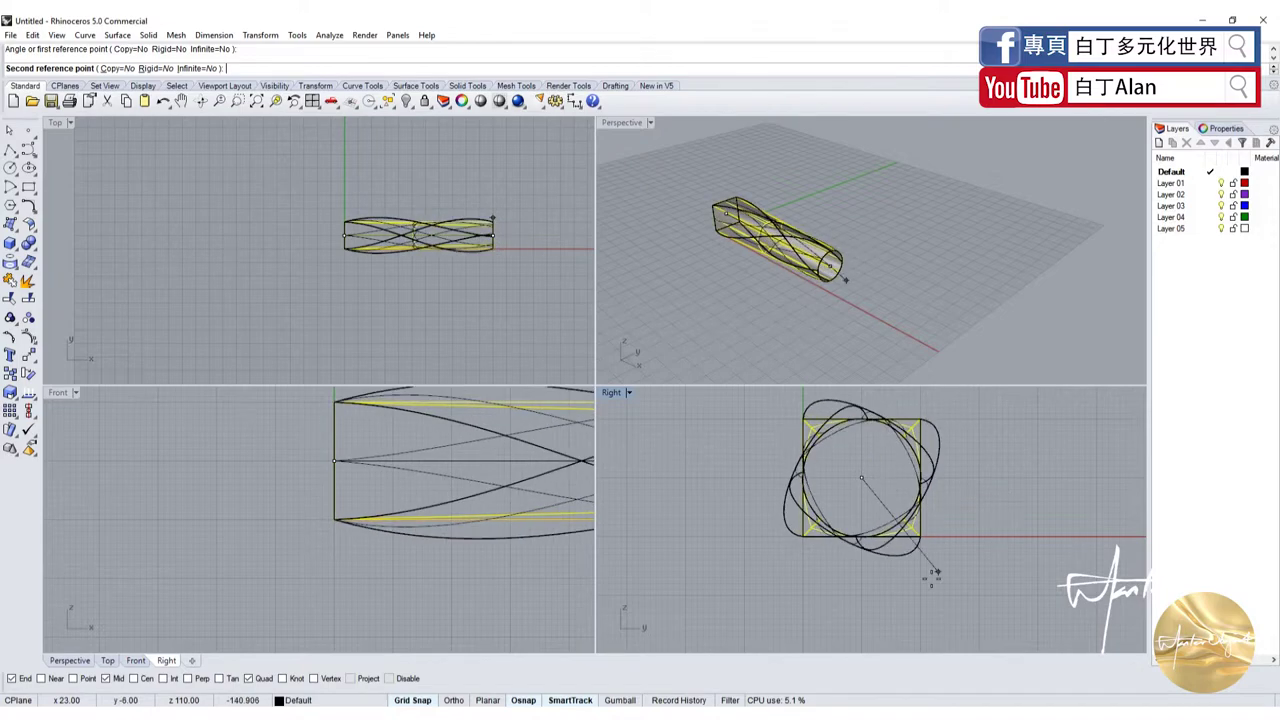
{"action": "left_click", "coordinate": [852, 602]}
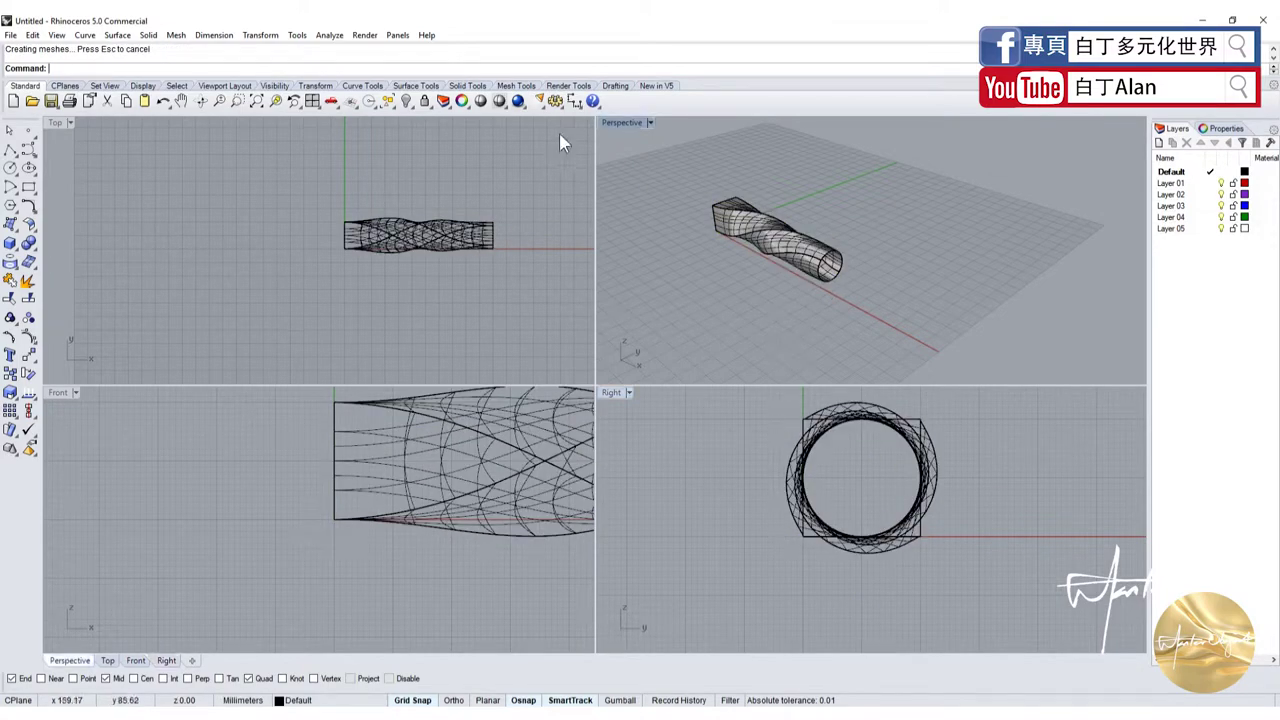
{"action": "double_click", "coordinate": [622, 124]}
{"action": "right_click_drag", "start_coordinate": [622, 250], "coordinate": [606, 343]}
- Fillet the twisted edge of the lofted tube
{"action": "scroll", "coordinate": [429, 471], "scroll_direction": "up", "scroll_amount": 5}
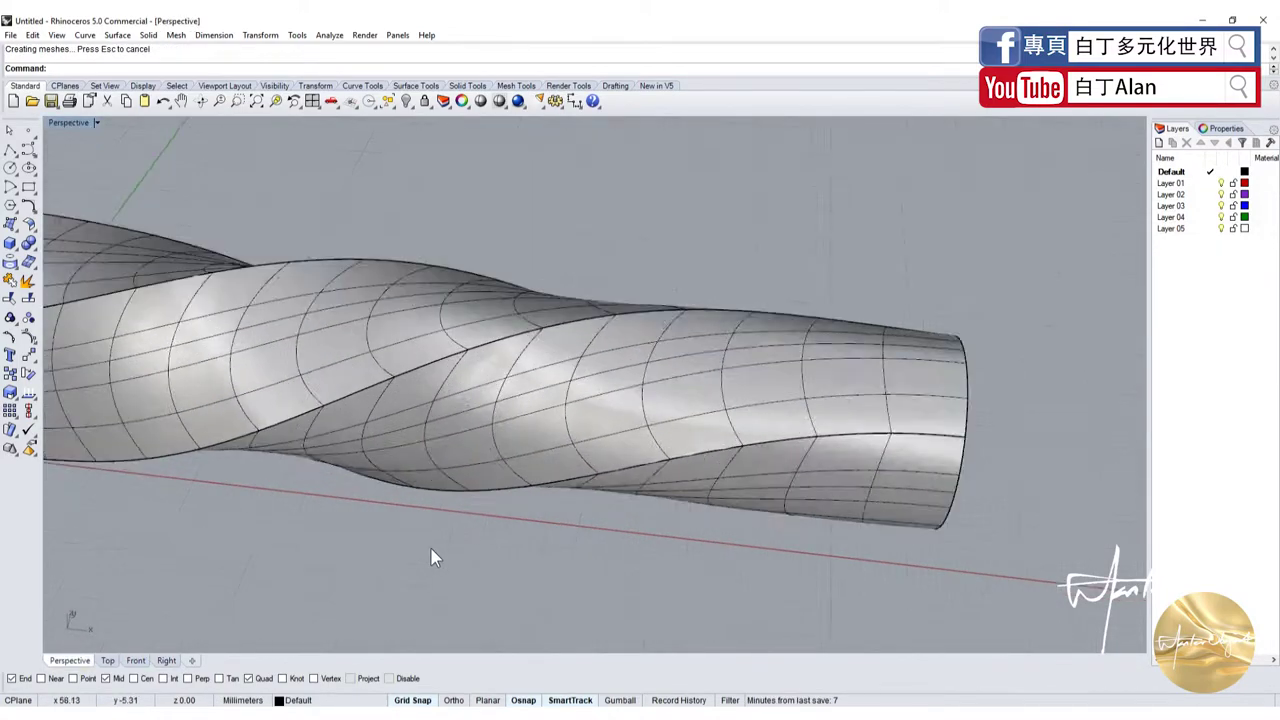
{"action": "scroll", "coordinate": [517, 400], "scroll_direction": "down", "scroll_amount": 3}
{"action": "right_click_drag", "start_coordinate": [517, 400], "coordinate": [366, 331]}
{"action": "scroll", "coordinate": [431, 228], "scroll_direction": "up", "scroll_amount": 3}
{"action": "scroll", "coordinate": [431, 228], "scroll_direction": "down", "scroll_amount": 2}
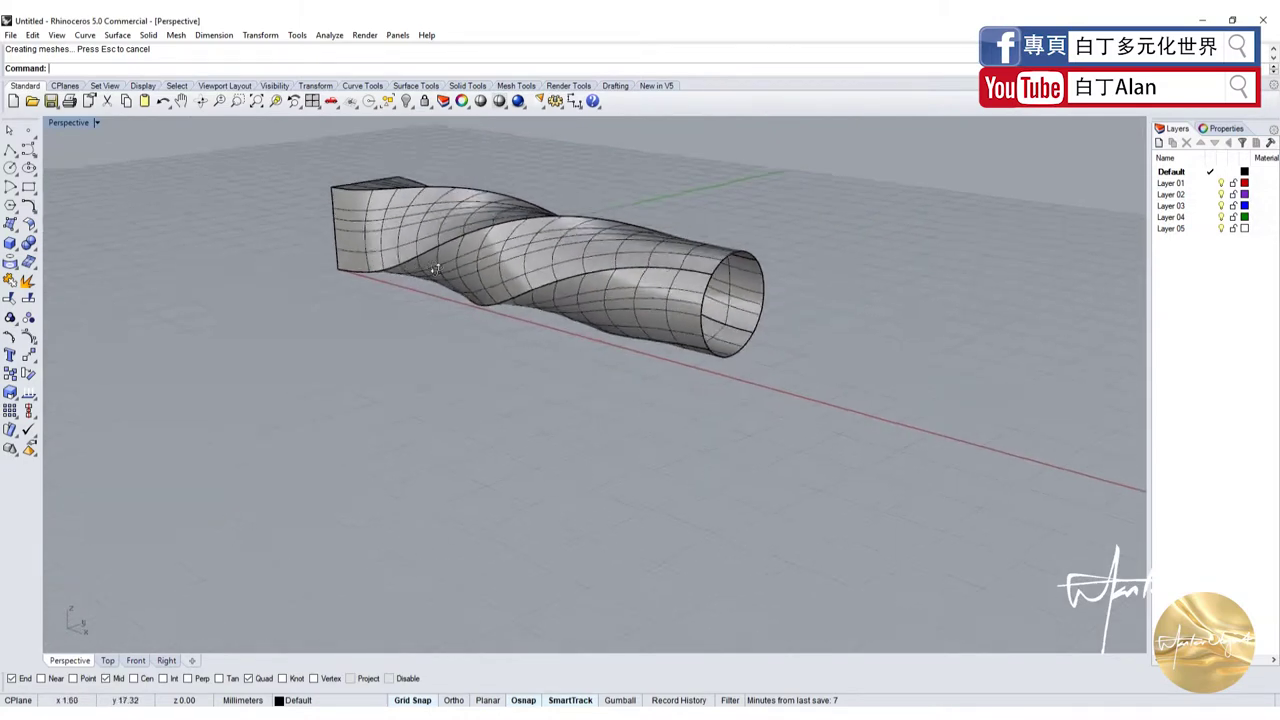
{"action": "right_click_drag", "start_coordinate": [431, 228], "coordinate": [512, 276]}
{"action": "scroll", "coordinate": [390, 280], "scroll_direction": "up", "scroll_amount": 3}
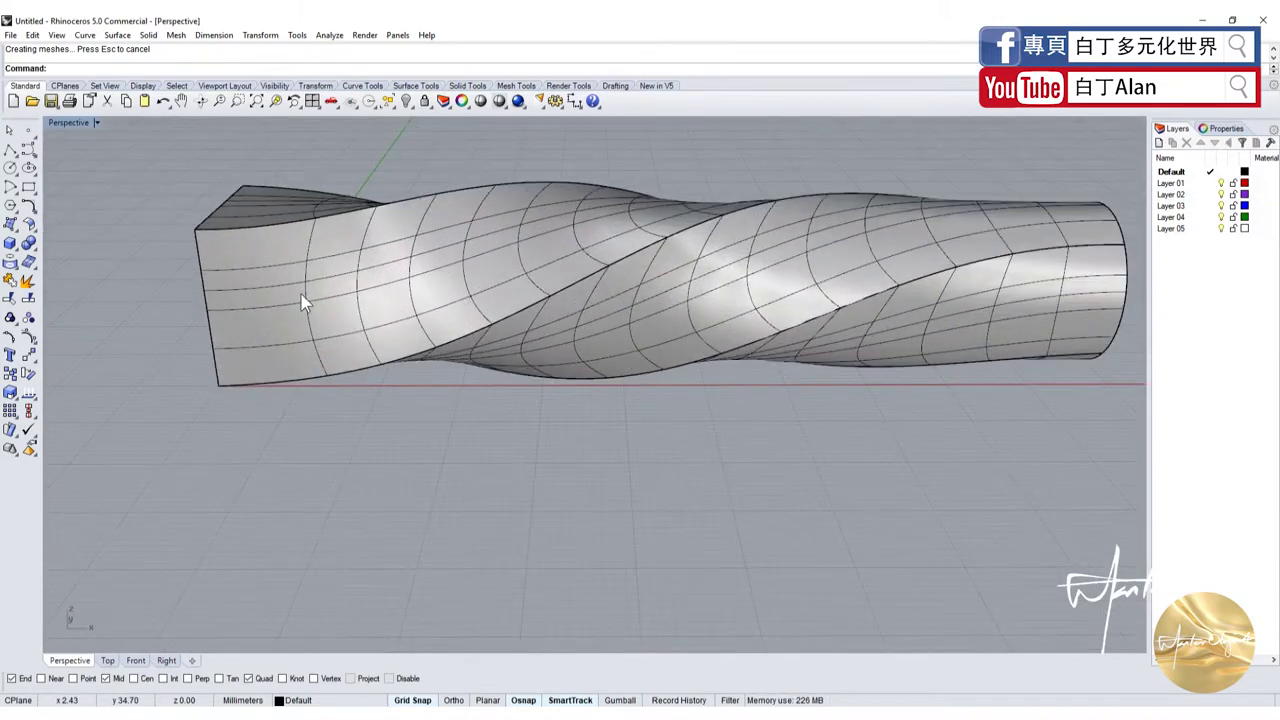
{"action": "left_click", "coordinate": [37, 258]}
{"action": "left_click", "coordinate": [125, 273]}
{"action": "left_click", "coordinate": [446, 346]}
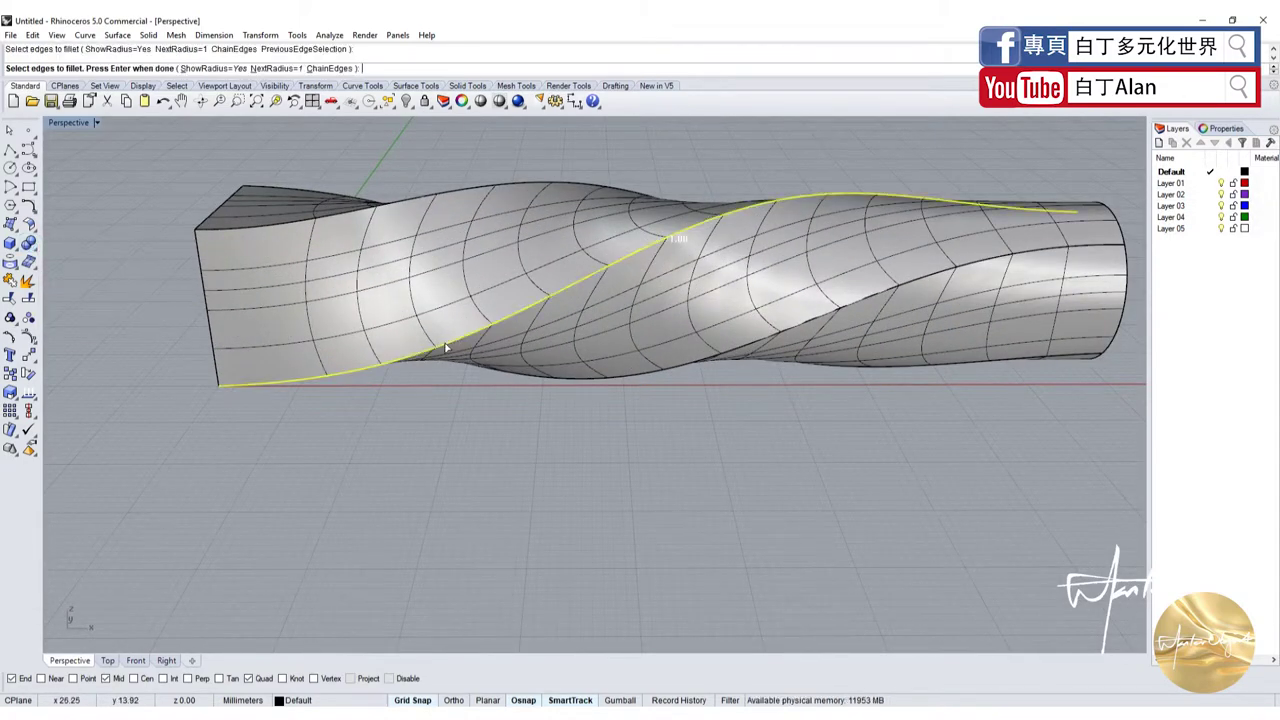
{"action": "key", "text": "Return"}
{"action": "key", "text": "Return"}
- Preview the twisted tube shaded from its round end, then end the preview
{"action": "mouse_move", "coordinate": [452, 350]}
{"action": "right_mouse_down"}
{"action": "mouse_move", "coordinate": [380, 370]}
{"action": "mouse_move", "coordinate": [466, 357]}
{"action": "mouse_move", "coordinate": [452, 202]}
{"action": "right_mouse_up"}
{"action": "left_click", "coordinate": [498, 103]}
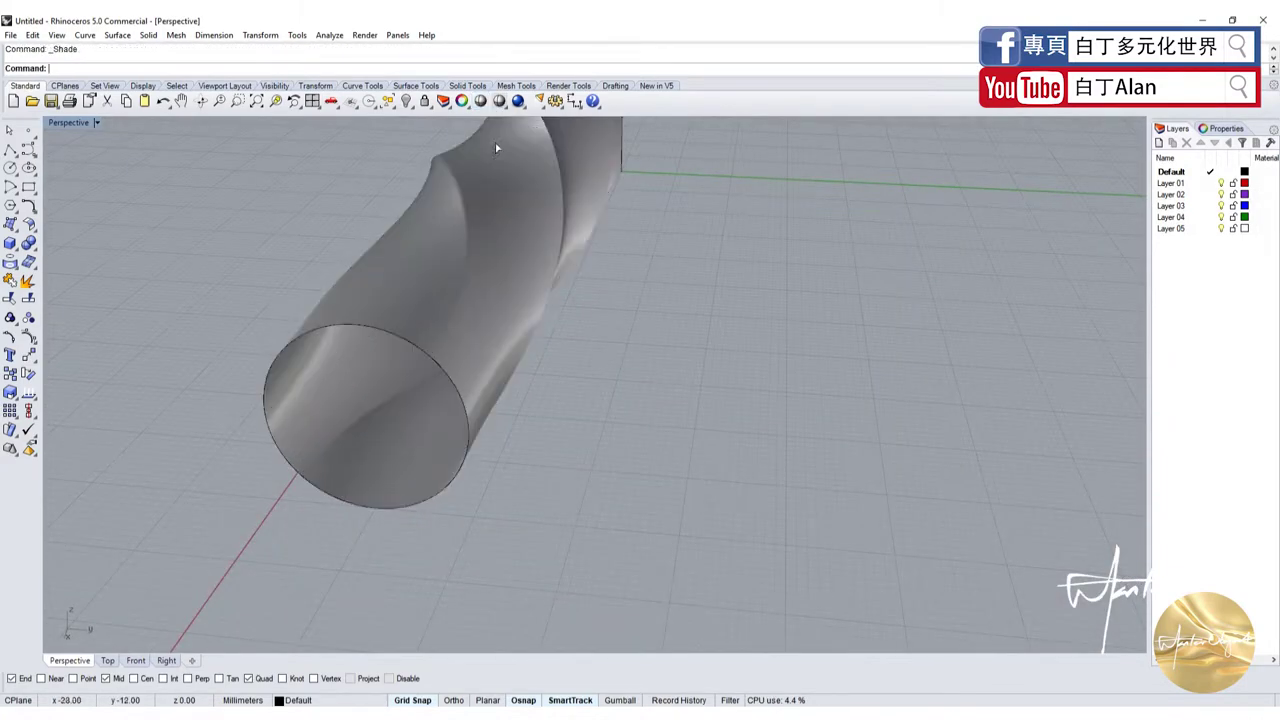
{"action": "mouse_move", "coordinate": [494, 143]}
{"action": "right_mouse_down"}
{"action": "mouse_move", "coordinate": [563, 320]}
{"action": "mouse_move", "coordinate": [551, 420]}
{"action": "mouse_move", "coordinate": [531, 437]}
{"action": "mouse_move", "coordinate": [514, 340]}
{"action": "mouse_move", "coordinate": [477, 331]}
{"action": "mouse_move", "coordinate": [609, 351]}
{"action": "mouse_move", "coordinate": [614, 337]}
{"action": "mouse_move", "coordinate": [749, 334]}
{"action": "mouse_move", "coordinate": [790, 355]}
{"action": "right_mouse_up"}
{"action": "scroll", "coordinate": [481, 358], "scroll_direction": "up", "scroll_amount": 5}
{"action": "scroll", "coordinate": [481, 358], "scroll_direction": "down", "scroll_amount": 5}
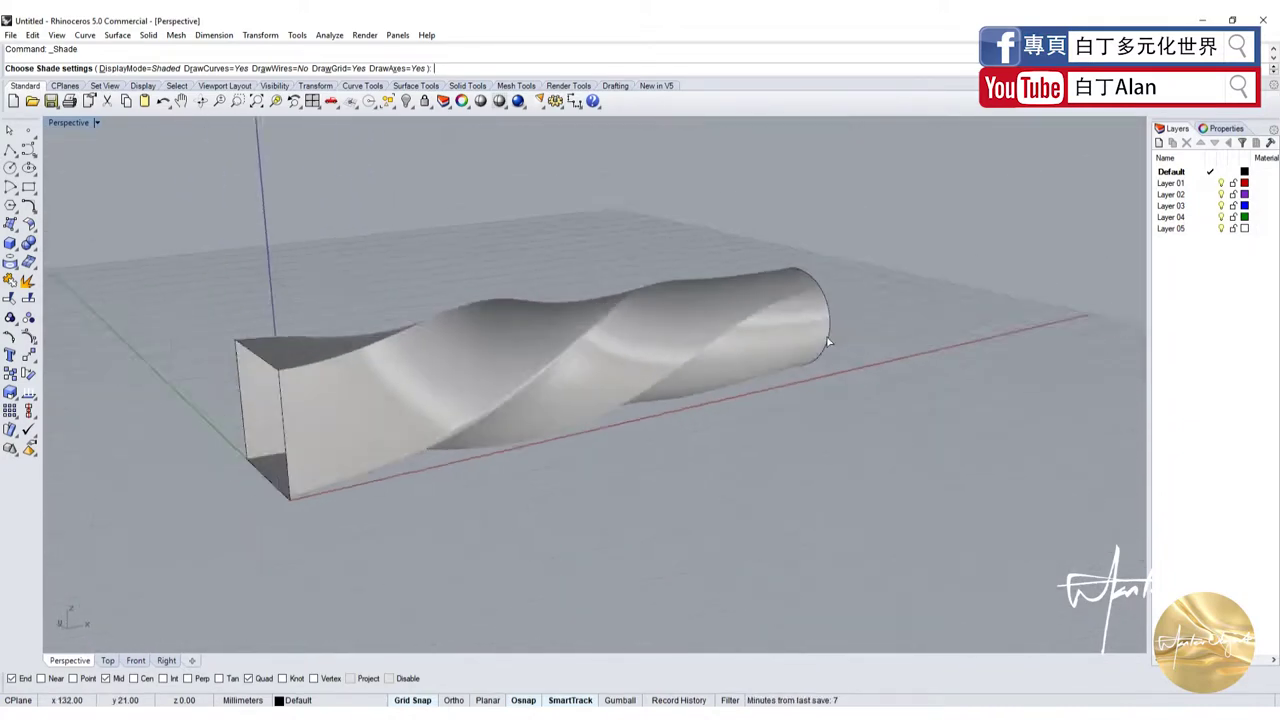
{"action": "scroll", "coordinate": [800, 365], "scroll_direction": "down", "scroll_amount": 3}
{"action": "key", "text": "Return"}
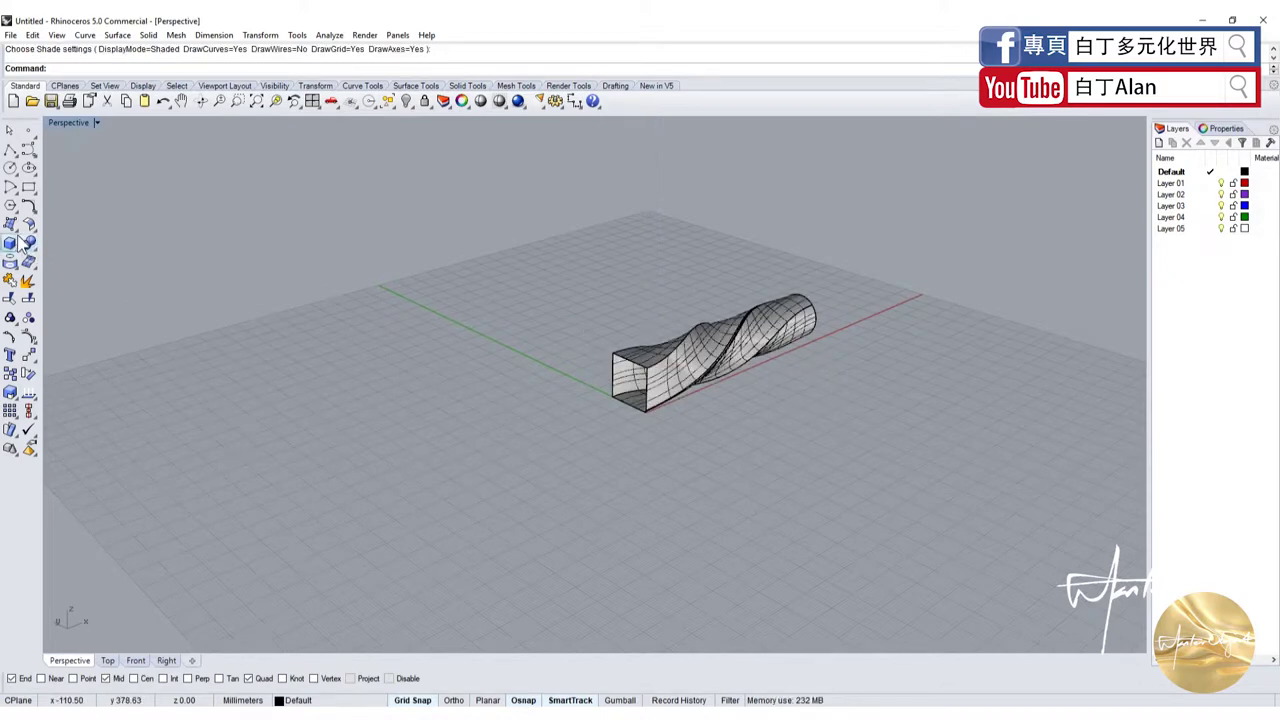
- Cap the square and circular end outlines with planar surfaces
{"action": "left_click", "coordinate": [10, 224]}
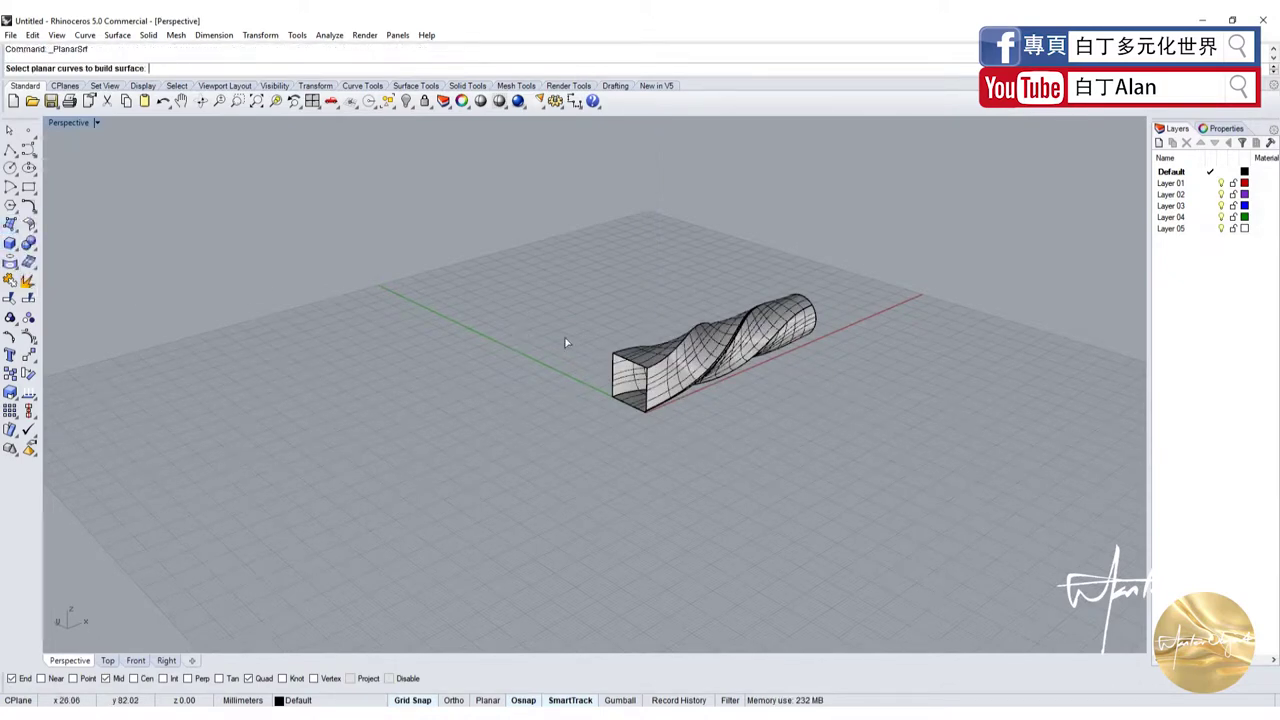
{"action": "scroll", "coordinate": [565, 343], "scroll_direction": "up", "scroll_amount": 3}
{"action": "left_click", "coordinate": [740, 400]}
{"action": "mouse_move", "coordinate": [740, 400]}
{"action": "right_mouse_down"}
{"action": "mouse_move", "coordinate": [755, 412]}
{"action": "mouse_move", "coordinate": [738, 422]}
{"action": "right_mouse_up"}
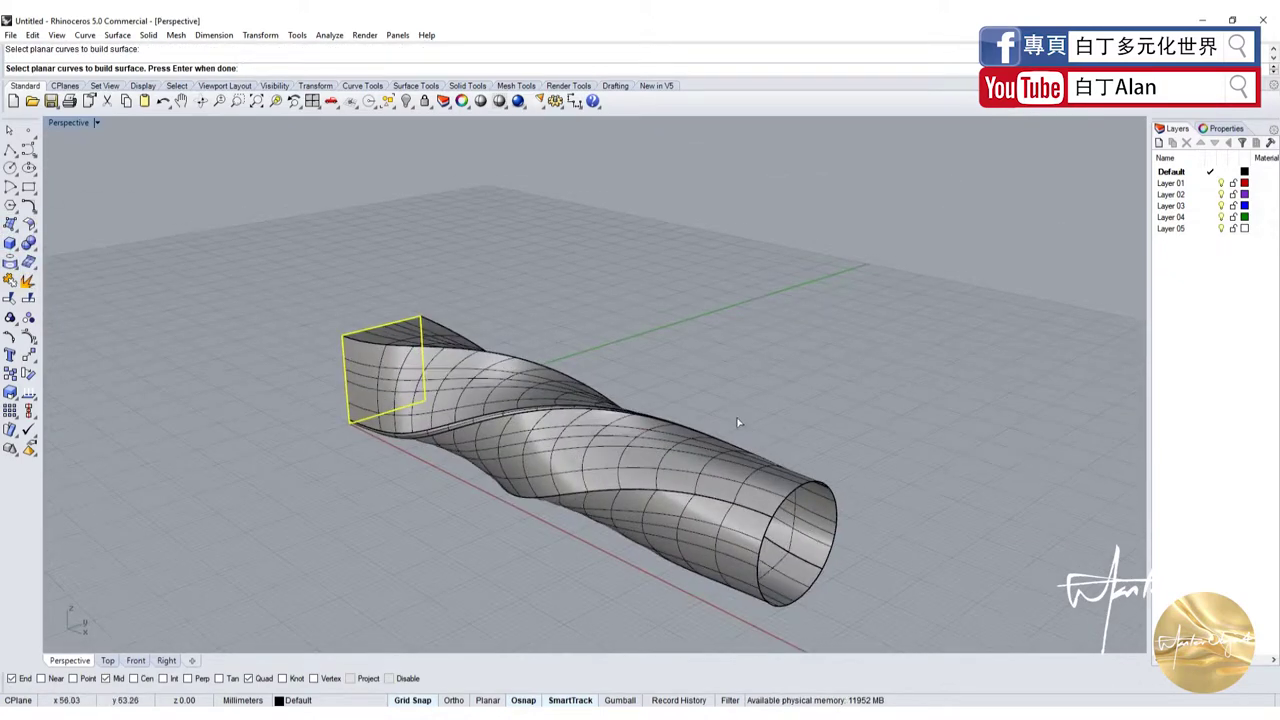
{"action": "left_click_drag", "start_coordinate": [920, 655], "coordinate": [915, 648]}
{"action": "key", "text": "Return"}
{"action": "key", "text": "Return"}
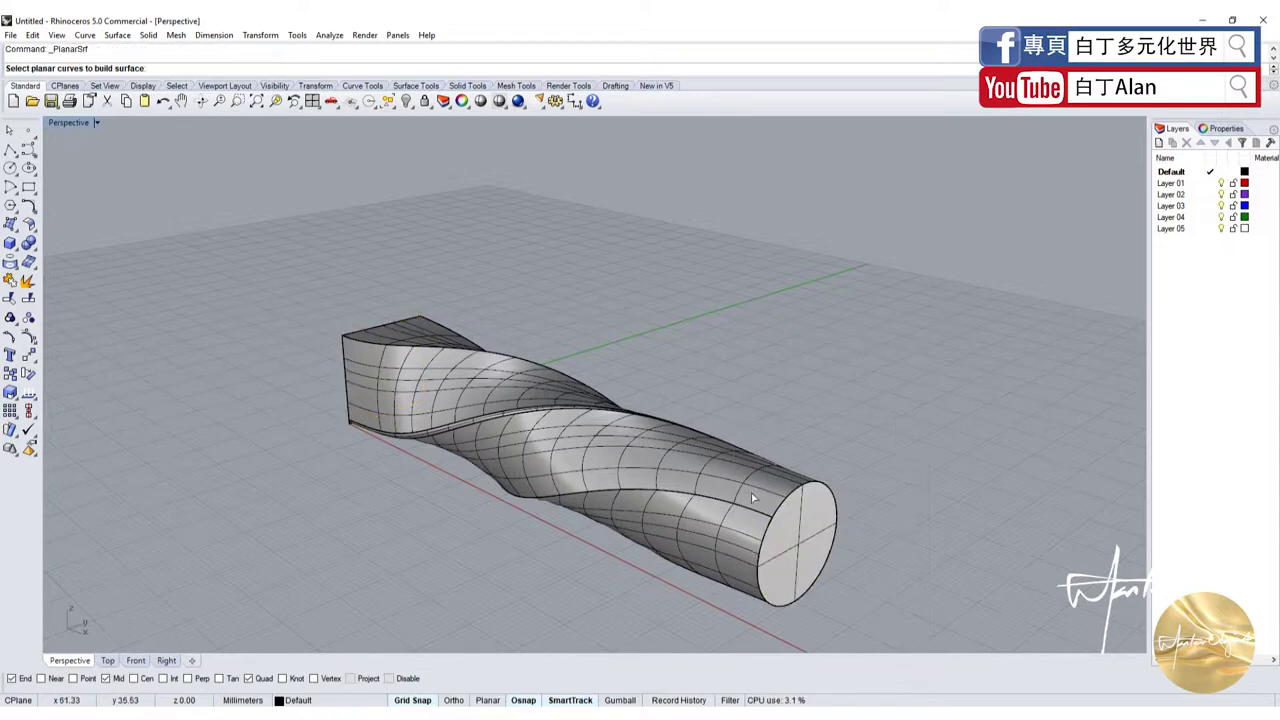
{"action": "key", "text": "Return"}
- Select the tube and round end cap, then review the capped tube shaded
{"action": "left_click", "coordinate": [739, 479]}
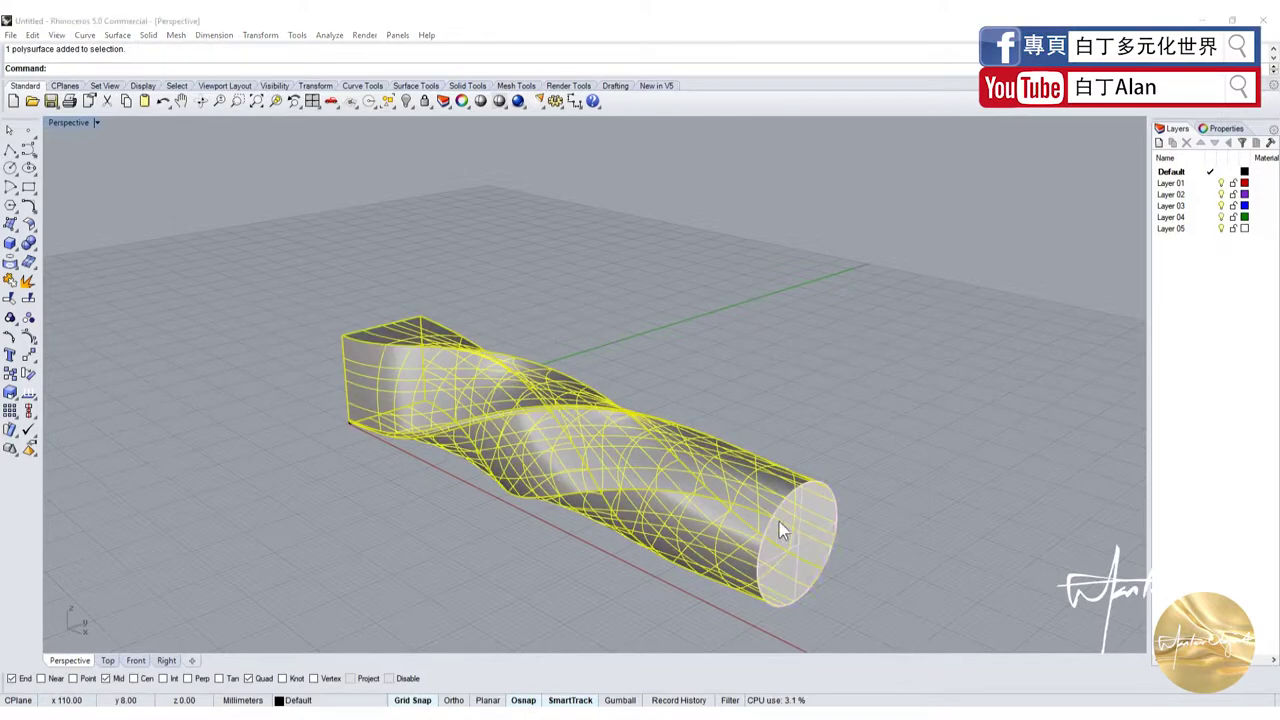
{"action": "left_click", "coordinate": [779, 522]}
{"action": "key", "text": "Return"}
{"action": "right_click_drag", "start_coordinate": [647, 473], "coordinate": [785, 465]}
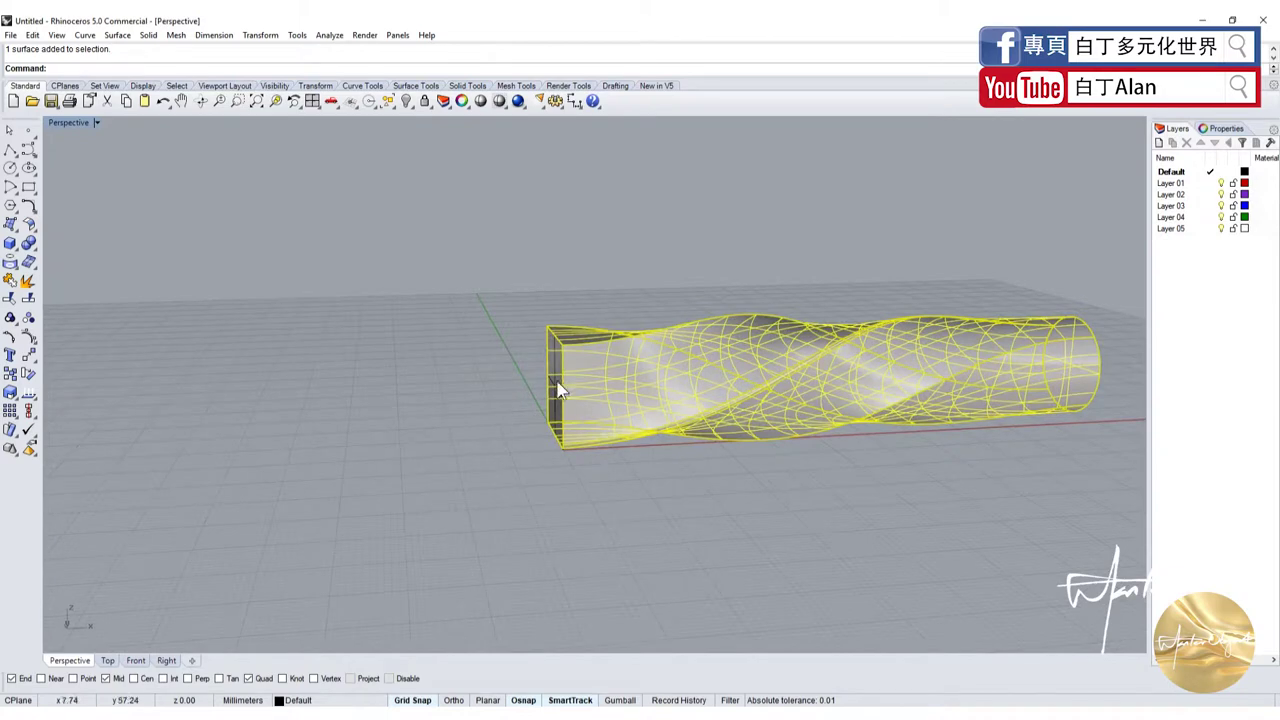
{"action": "left_click", "coordinate": [10, 281]}
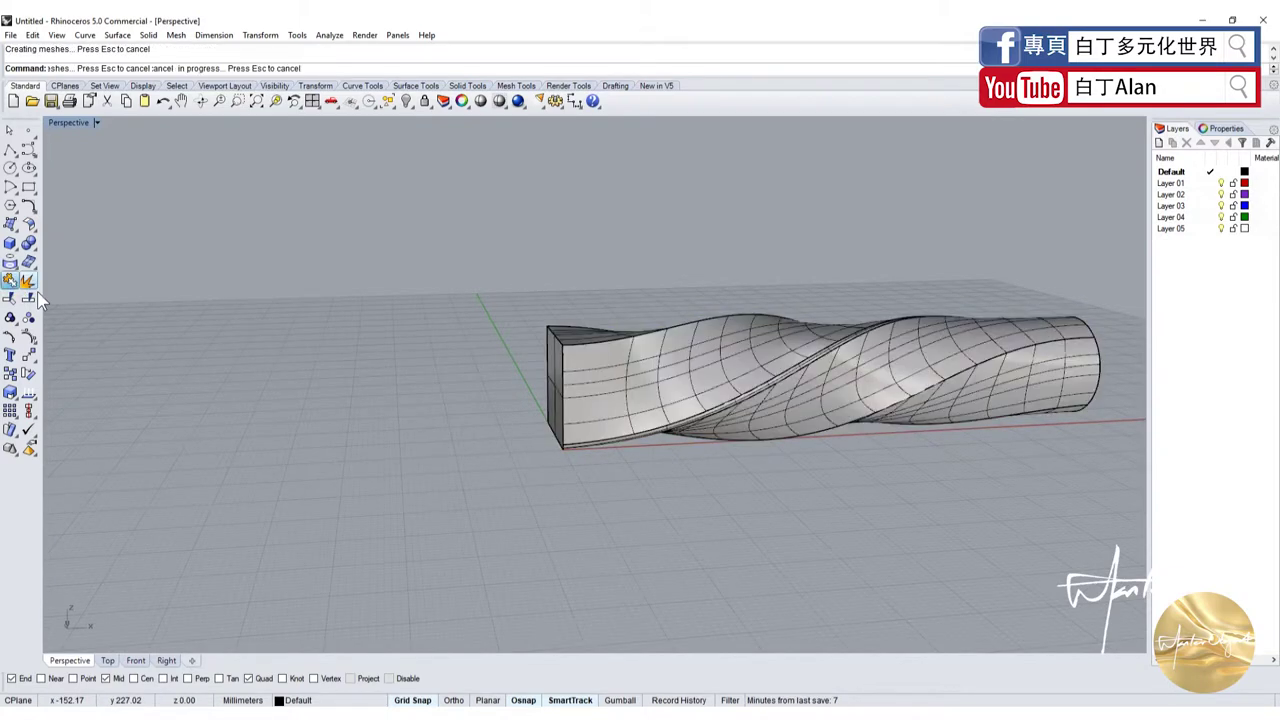
{"action": "mouse_move", "coordinate": [766, 435]}
{"action": "right_mouse_down"}
{"action": "mouse_move", "coordinate": [440, 388]}
{"action": "mouse_move", "coordinate": [545, 422]}
{"action": "mouse_move", "coordinate": [441, 356]}
{"action": "mouse_move", "coordinate": [401, 373]}
{"action": "mouse_move", "coordinate": [390, 323]}
{"action": "mouse_move", "coordinate": [347, 369]}
{"action": "right_mouse_up"}
{"action": "scroll", "coordinate": [463, 273], "scroll_direction": "down", "scroll_amount": 3}
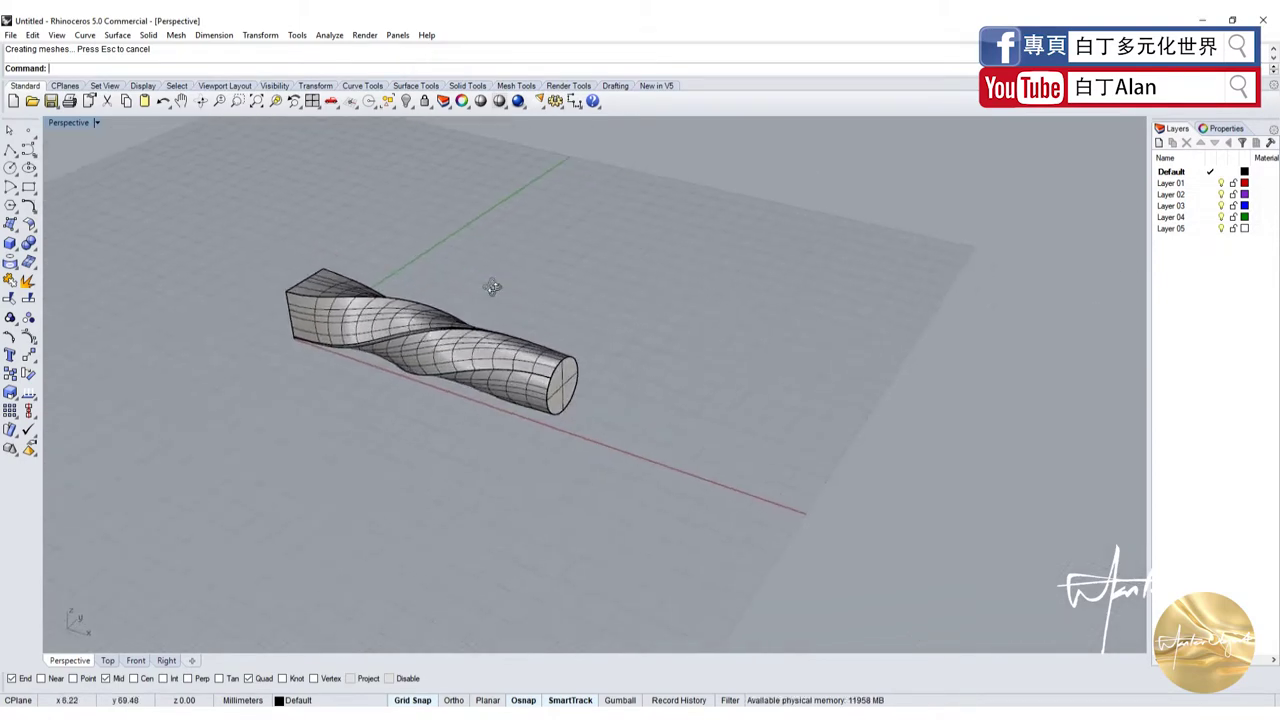
- Delete the twisted tube and its curves, and bring back the four-viewport layout
{"action": "left_click", "coordinate": [300, 278]}
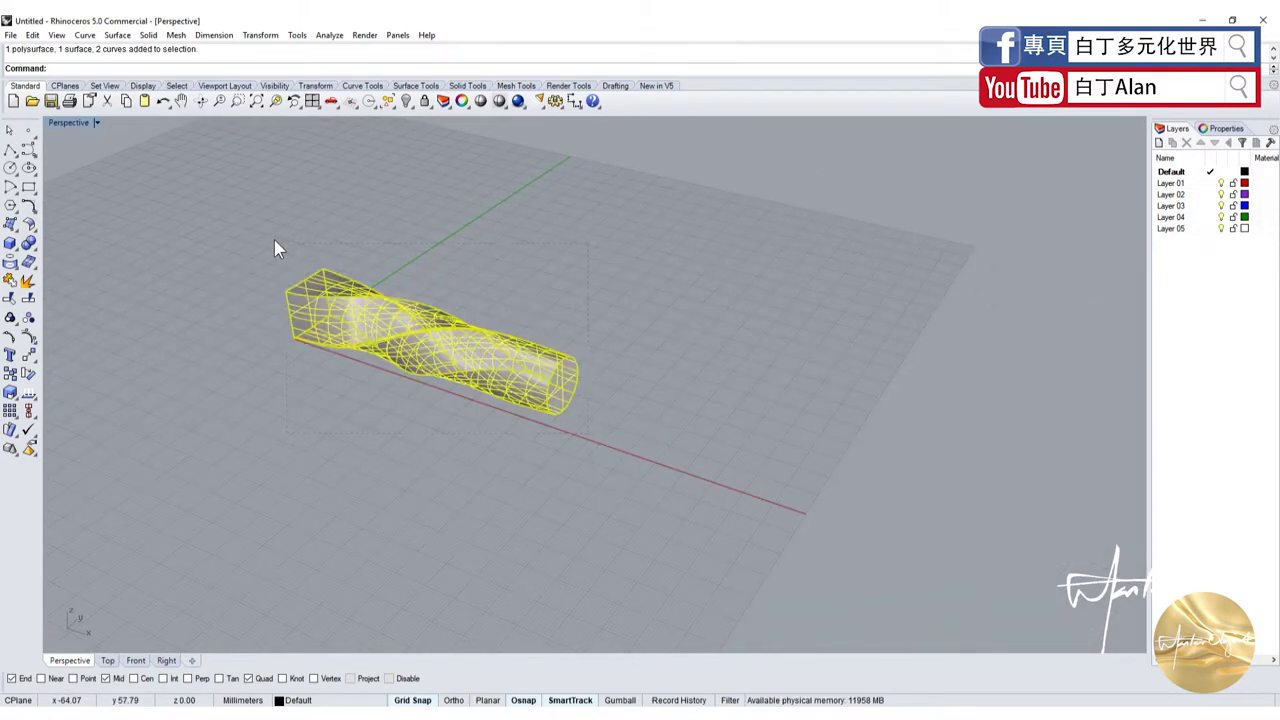
{"action": "key", "text": "Delete"}
{"action": "left_click", "coordinate": [28, 148]}
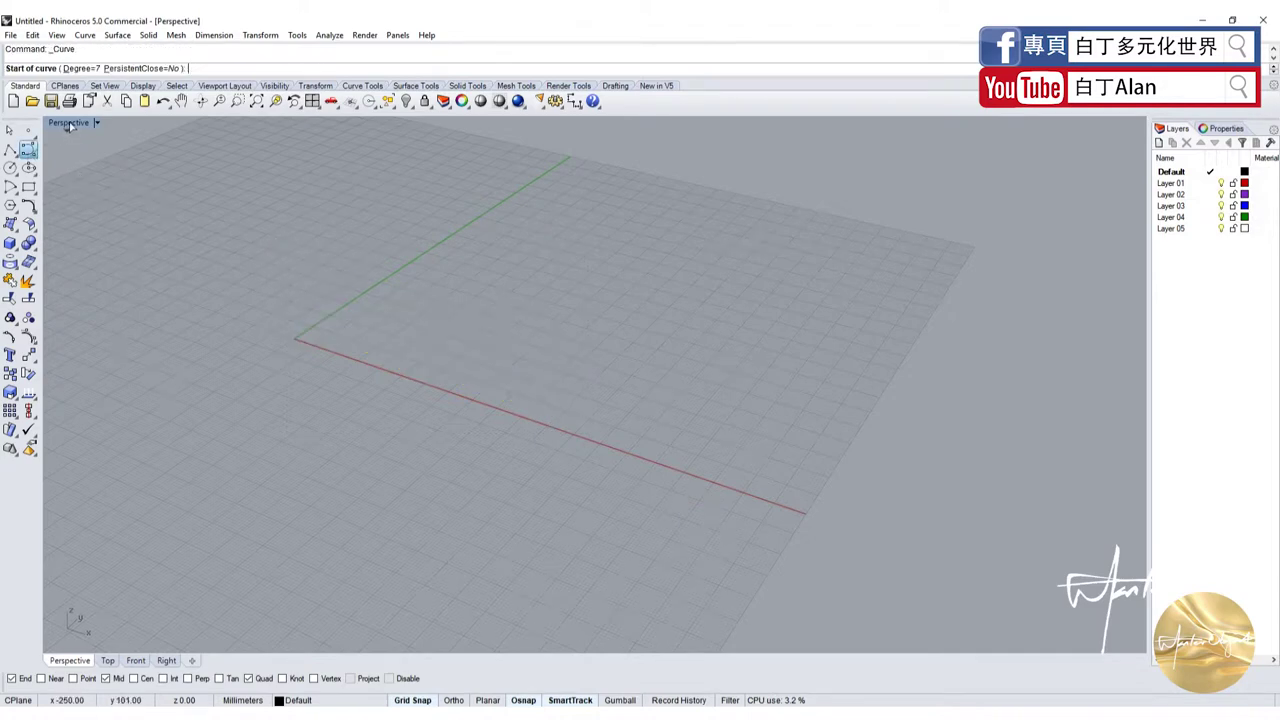
{"action": "double_click", "coordinate": [68, 122]}
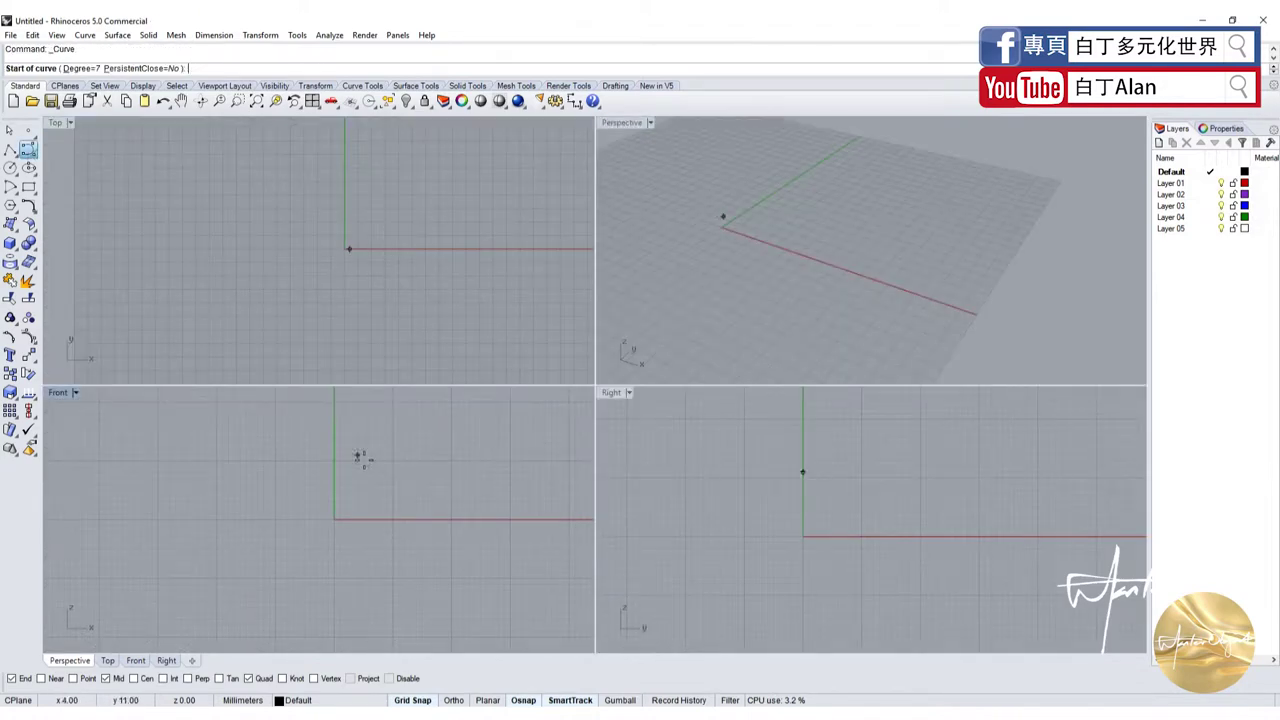
- Draw a looping free-form curve in the Front view, starting at the origin and running along the x-axis
{"action": "left_click", "coordinate": [333, 532]}
{"action": "left_click", "coordinate": [514, 535]}
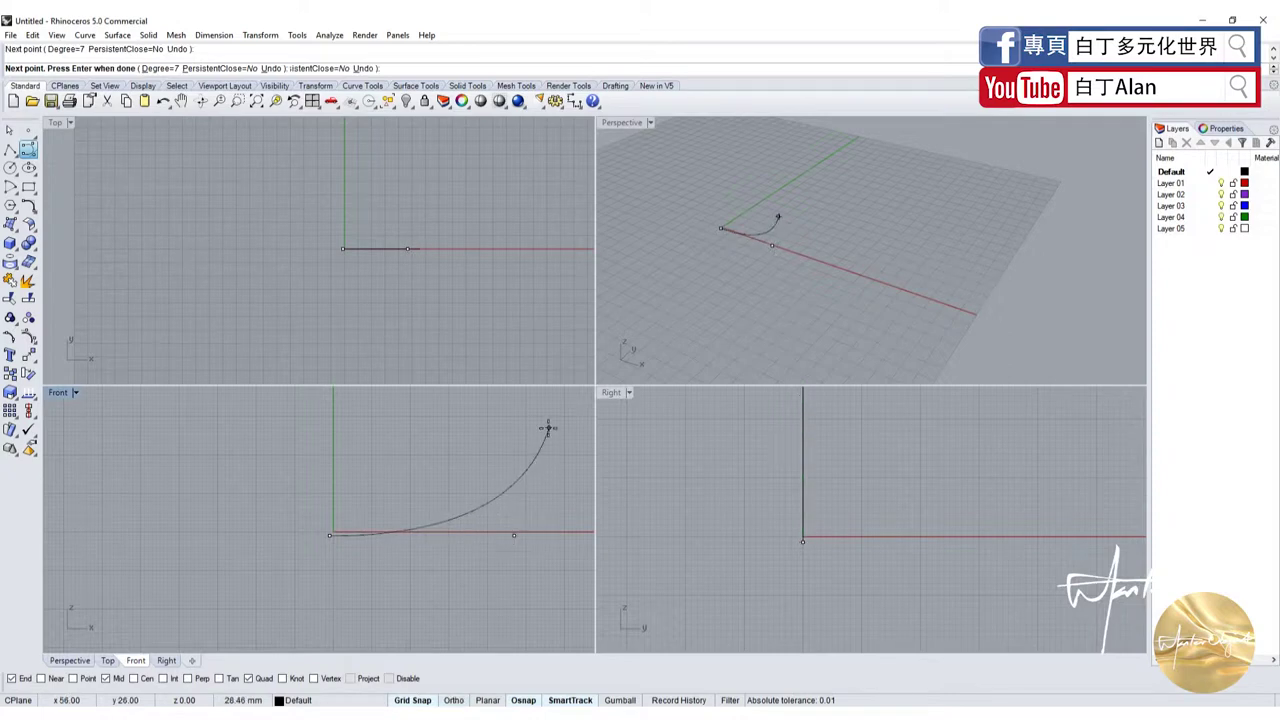
{"action": "left_click", "coordinate": [548, 427]}
{"action": "left_click", "coordinate": [468, 401]}
{"action": "left_click", "coordinate": [383, 431]}
{"action": "left_click", "coordinate": [386, 477]}
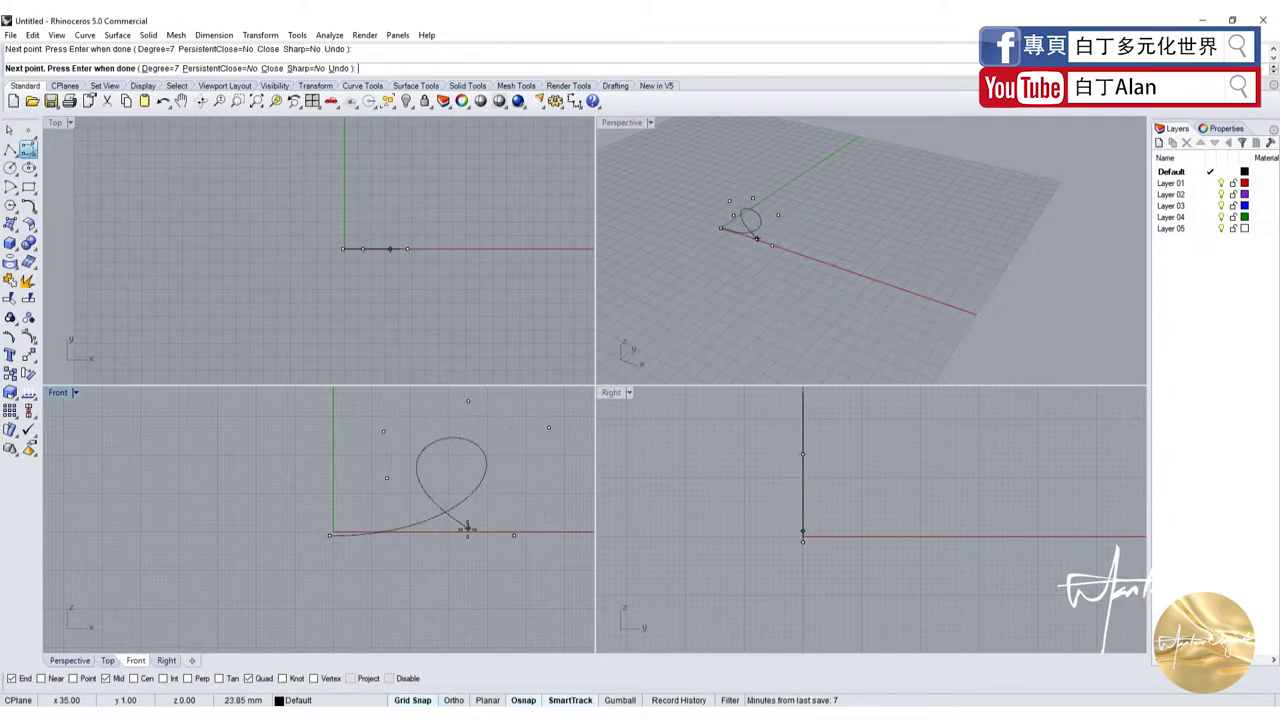
{"action": "left_click", "coordinate": [465, 531]}
{"action": "scroll", "coordinate": [466, 530], "scroll_direction": "up", "scroll_amount": 5}
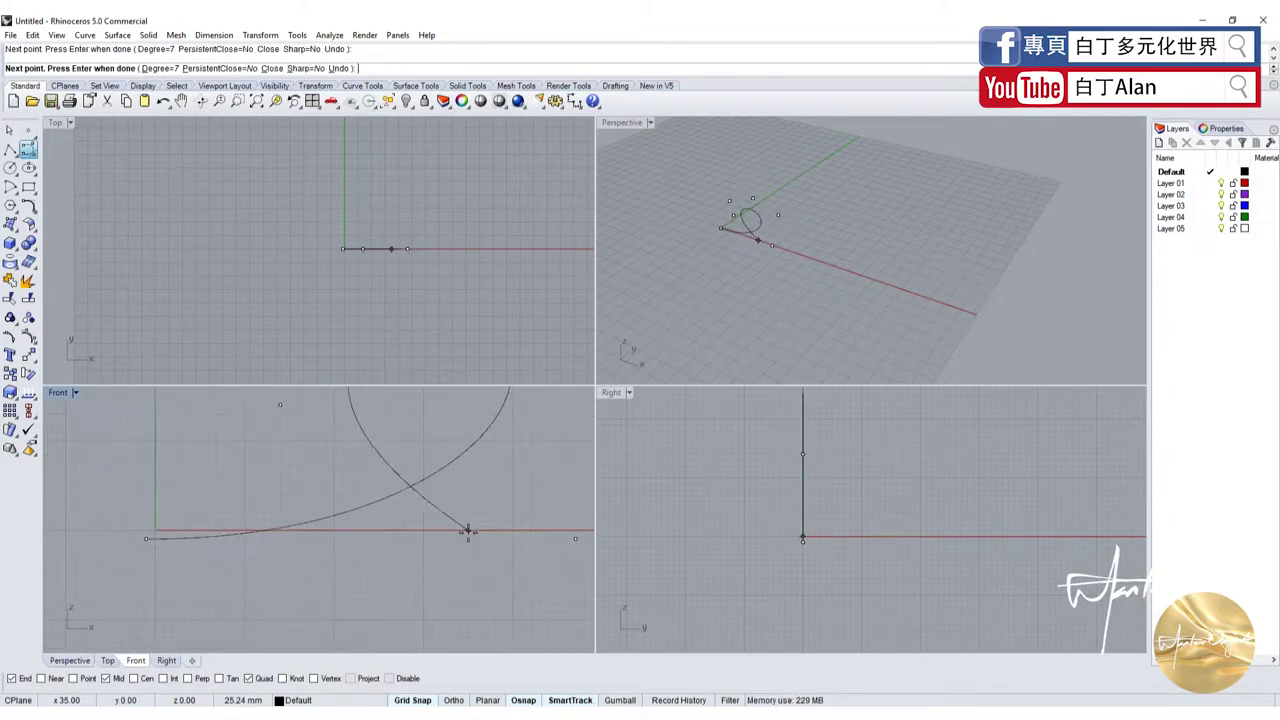
{"action": "scroll", "coordinate": [440, 530], "scroll_direction": "down", "scroll_amount": 4}
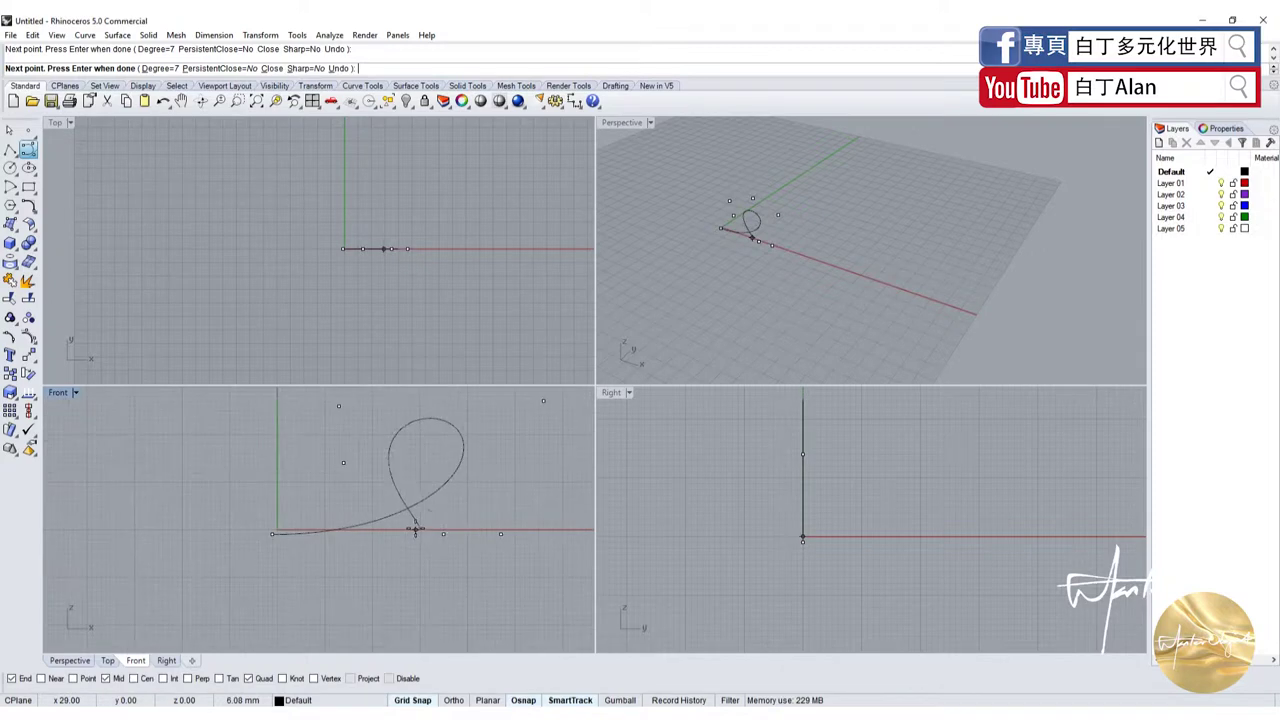
{"action": "left_click", "coordinate": [578, 534]}
{"action": "key", "text": "Return"}
- Turn on the curve's control points and pull its far end out of the front plane in Perspective
{"action": "left_click", "coordinate": [515, 530]}
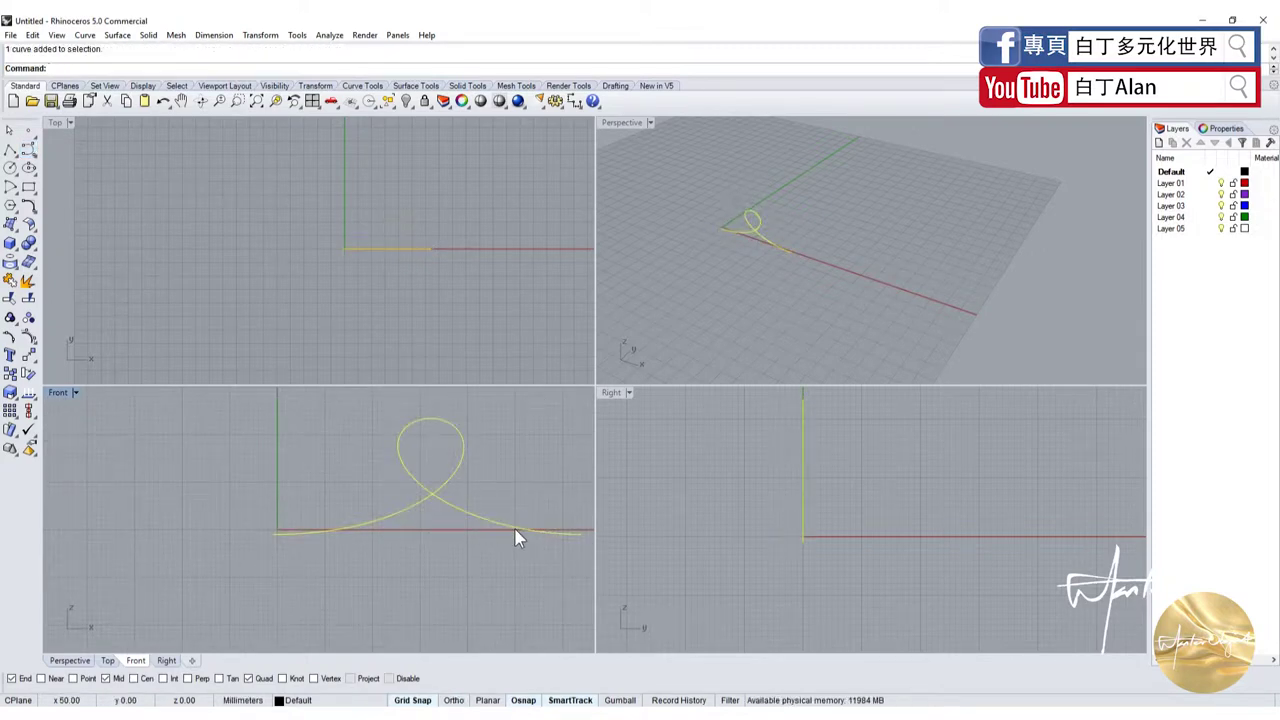
{"action": "key", "text": "F10"}
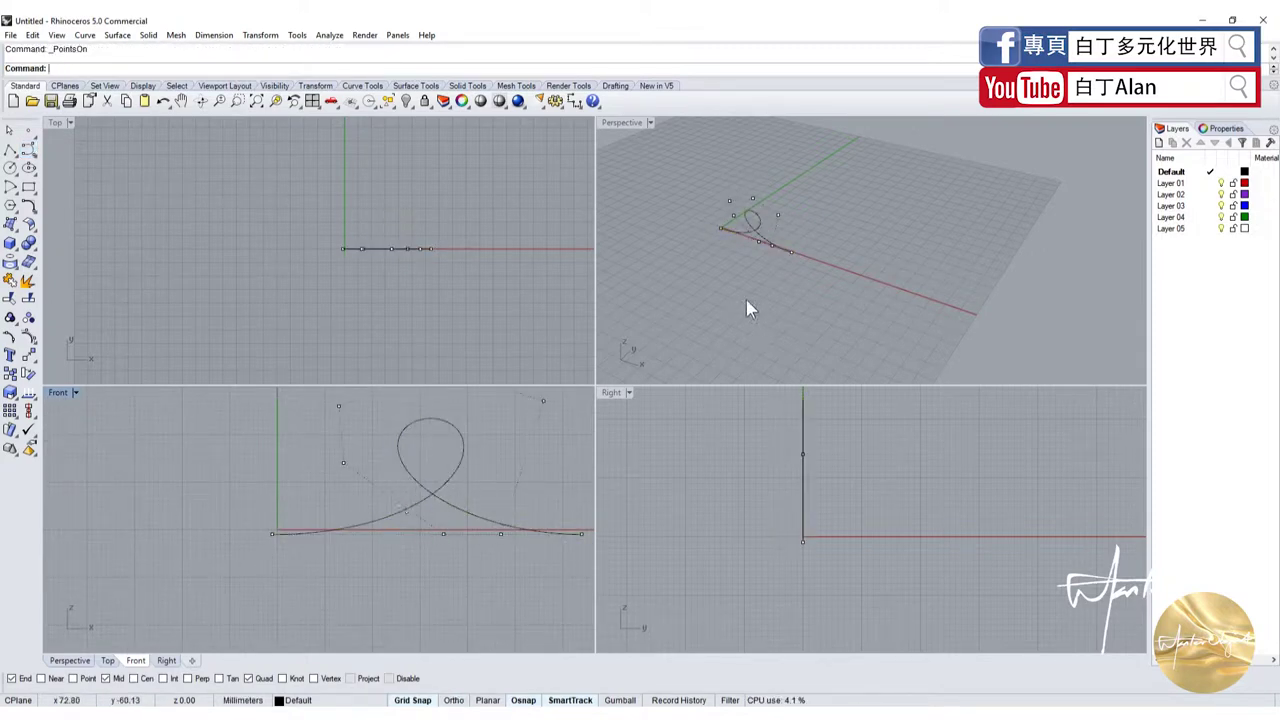
{"action": "scroll", "coordinate": [731, 223], "scroll_direction": "up", "scroll_amount": 3}
{"action": "left_click", "coordinate": [798, 262]}
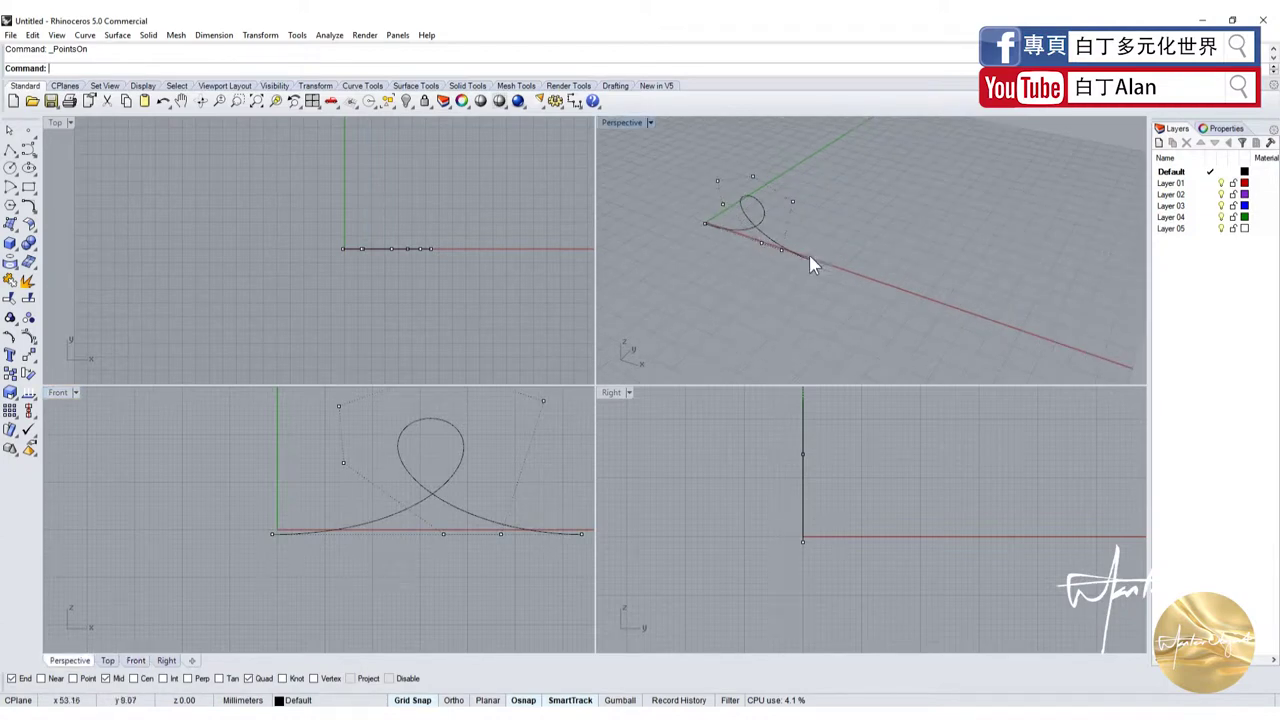
{"action": "left_click", "coordinate": [811, 259]}
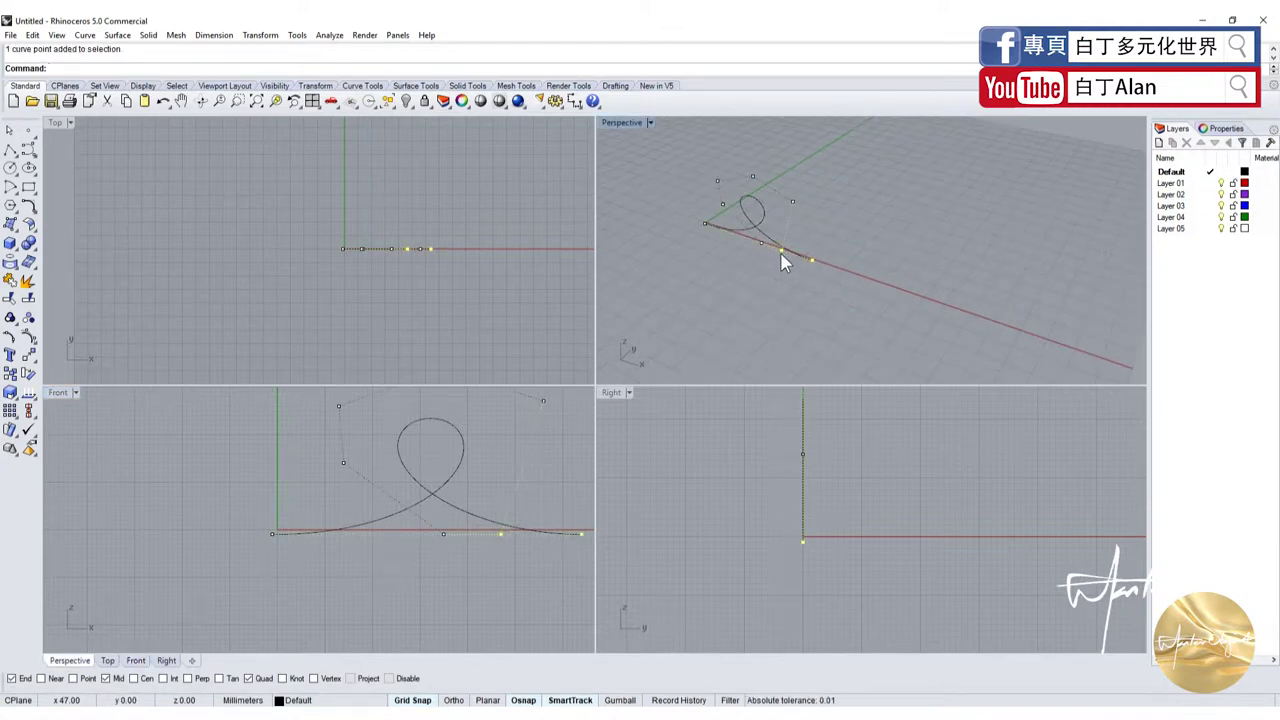
{"action": "left_click", "coordinate": [782, 251], "text": "ctrl"}
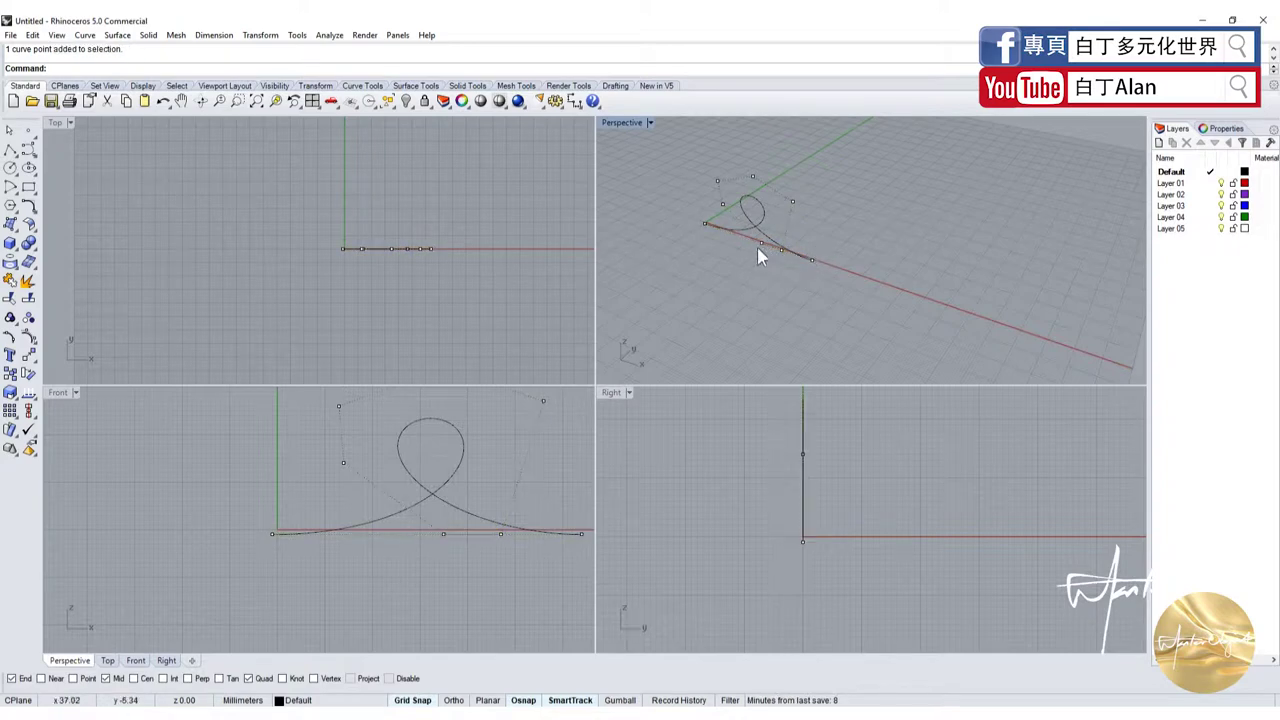
{"action": "scroll", "coordinate": [758, 255], "scroll_direction": "up", "scroll_amount": 4}
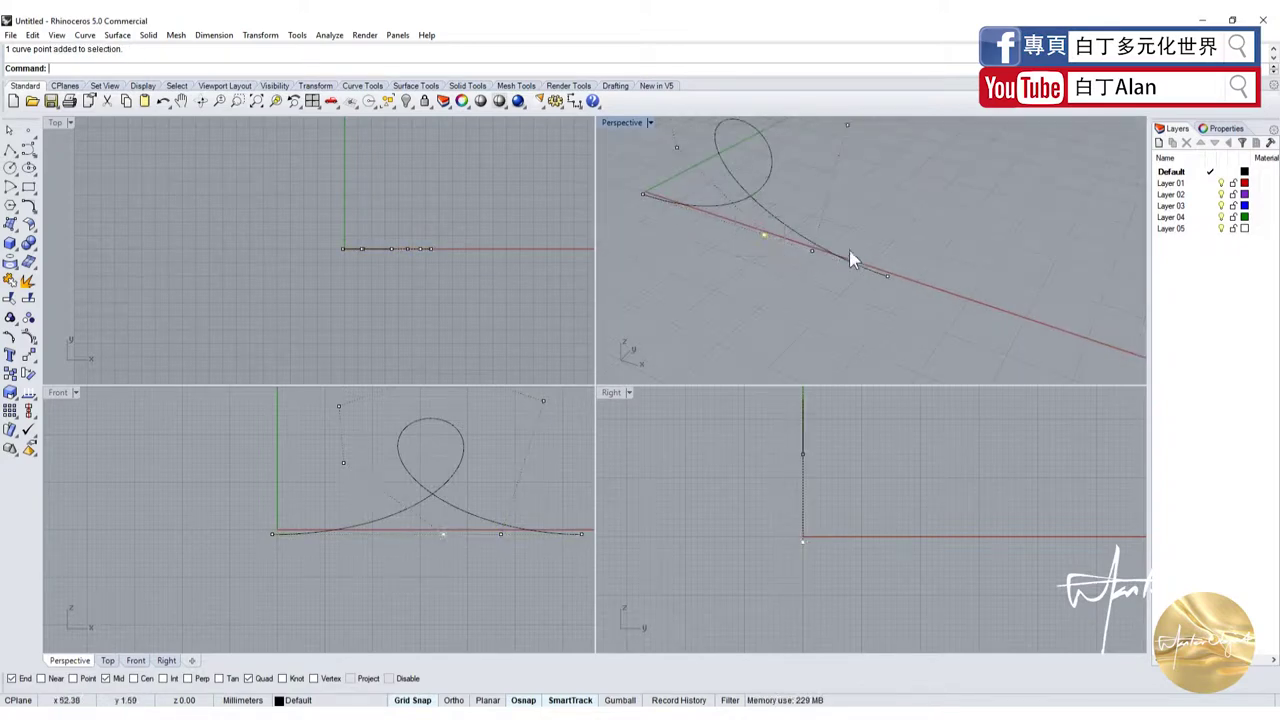
{"action": "left_click_drag", "start_coordinate": [887, 277], "coordinate": [908, 258]}
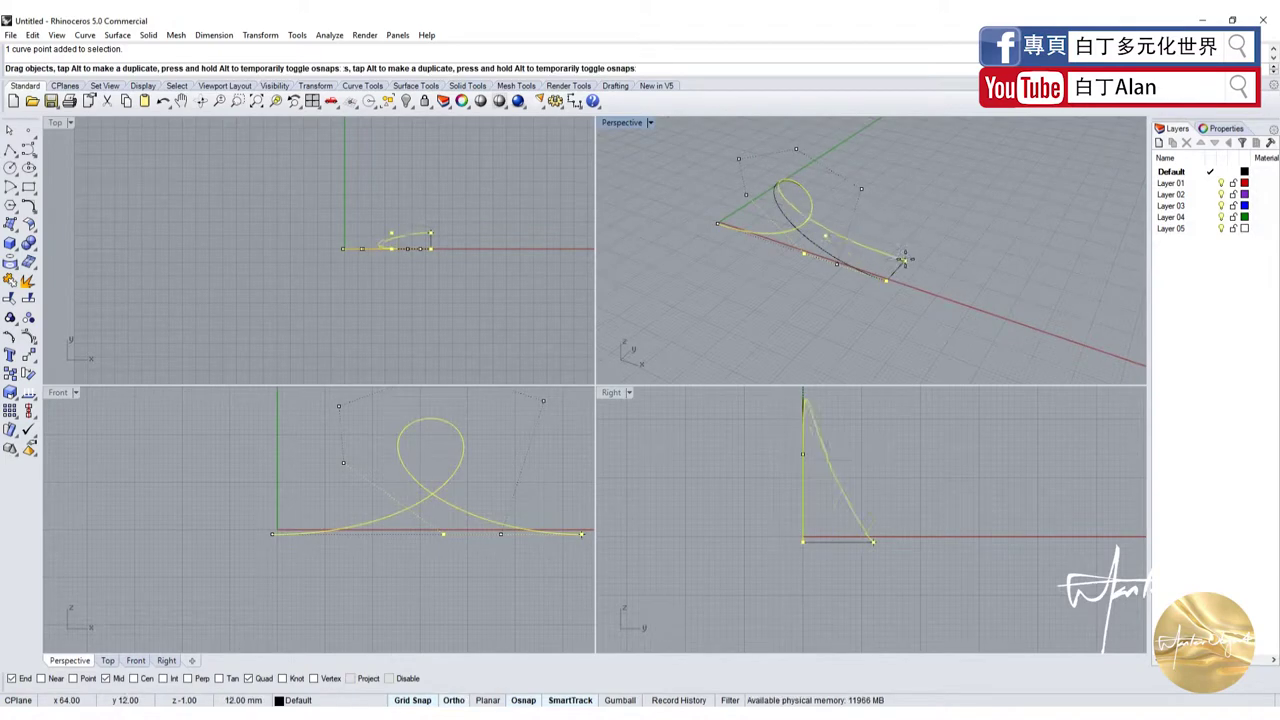
{"action": "mouse_move", "coordinate": [1000, 300]}
{"action": "right_mouse_down"}
{"action": "mouse_move", "coordinate": [885, 252]}
{"action": "mouse_move", "coordinate": [868, 264]}
{"action": "right_mouse_up"}
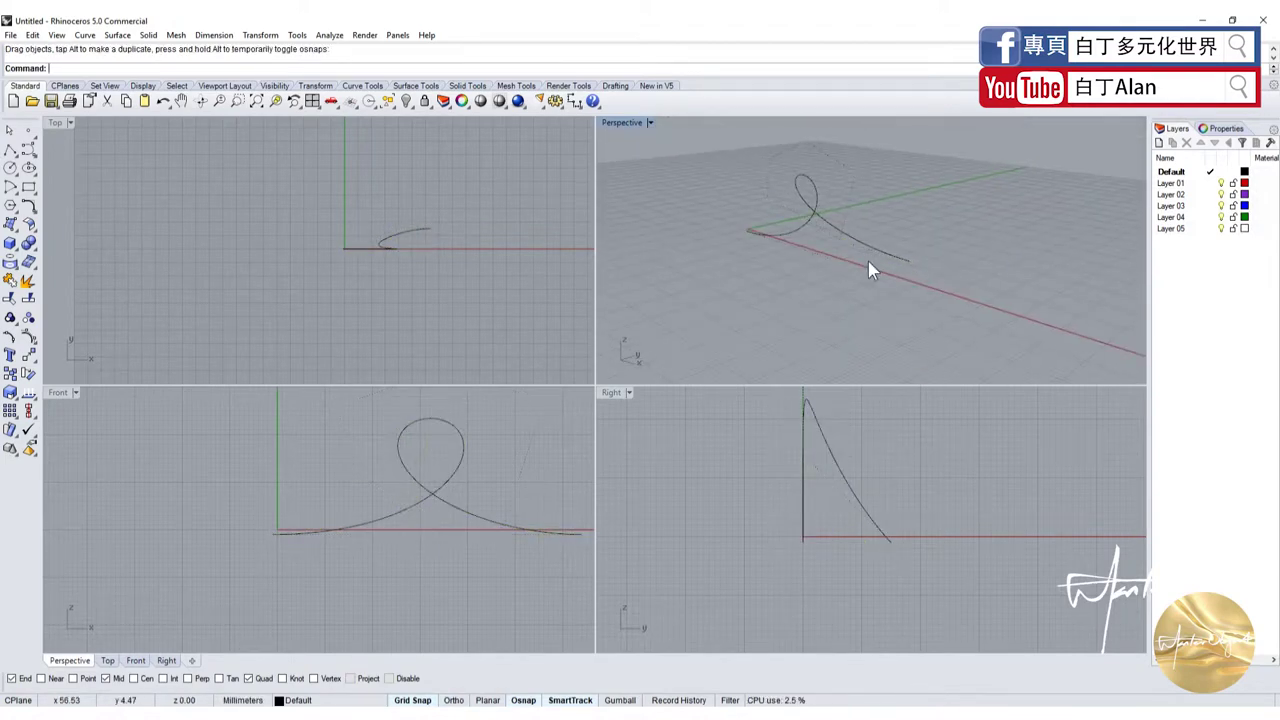
- Draw a square profile from the origin, setting its opposite corner in the Right view
{"action": "left_click", "coordinate": [28, 188]}
{"action": "left_click", "coordinate": [270, 531]}
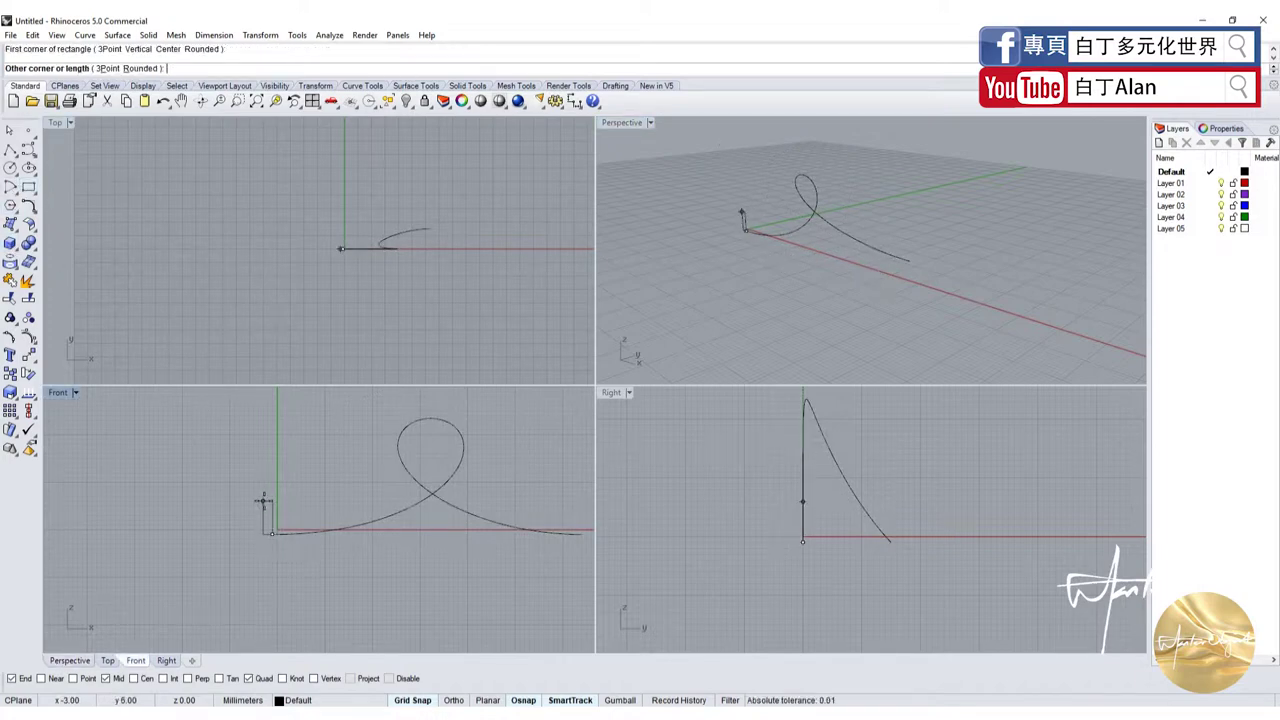
{"action": "scroll", "coordinate": [837, 507], "scroll_direction": "up", "scroll_amount": 2}
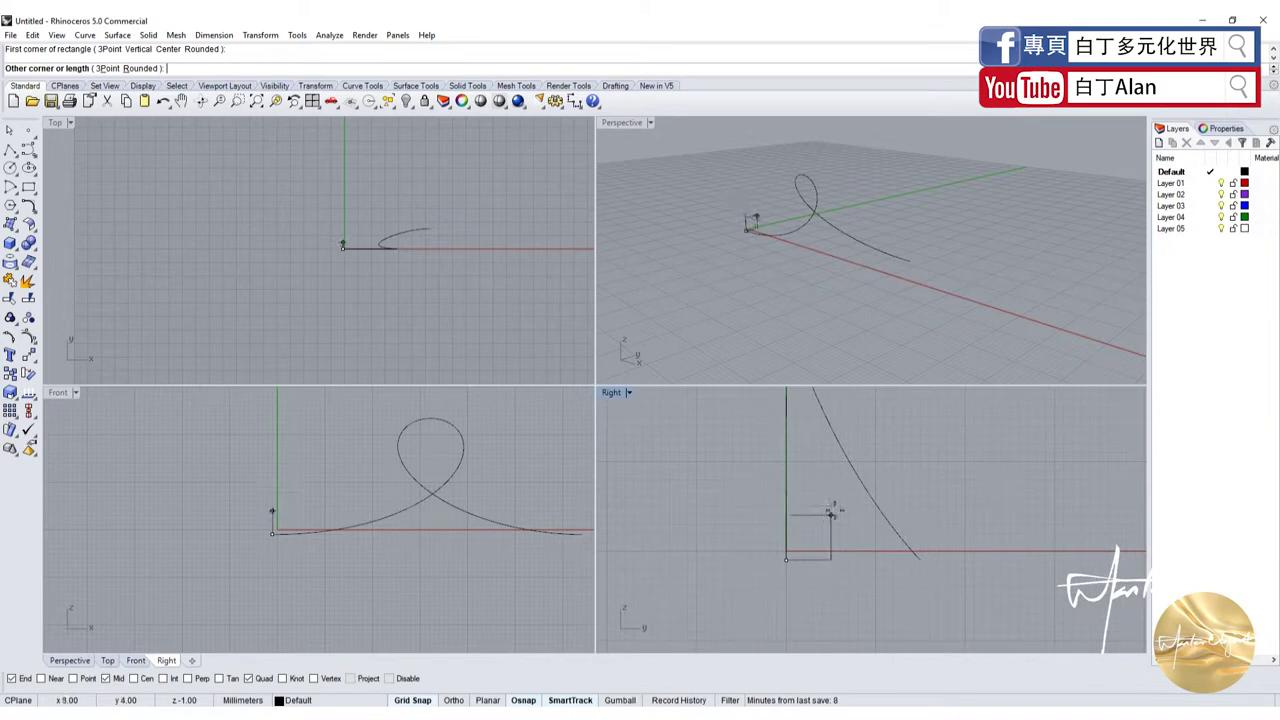
{"action": "left_click", "coordinate": [840, 506]}
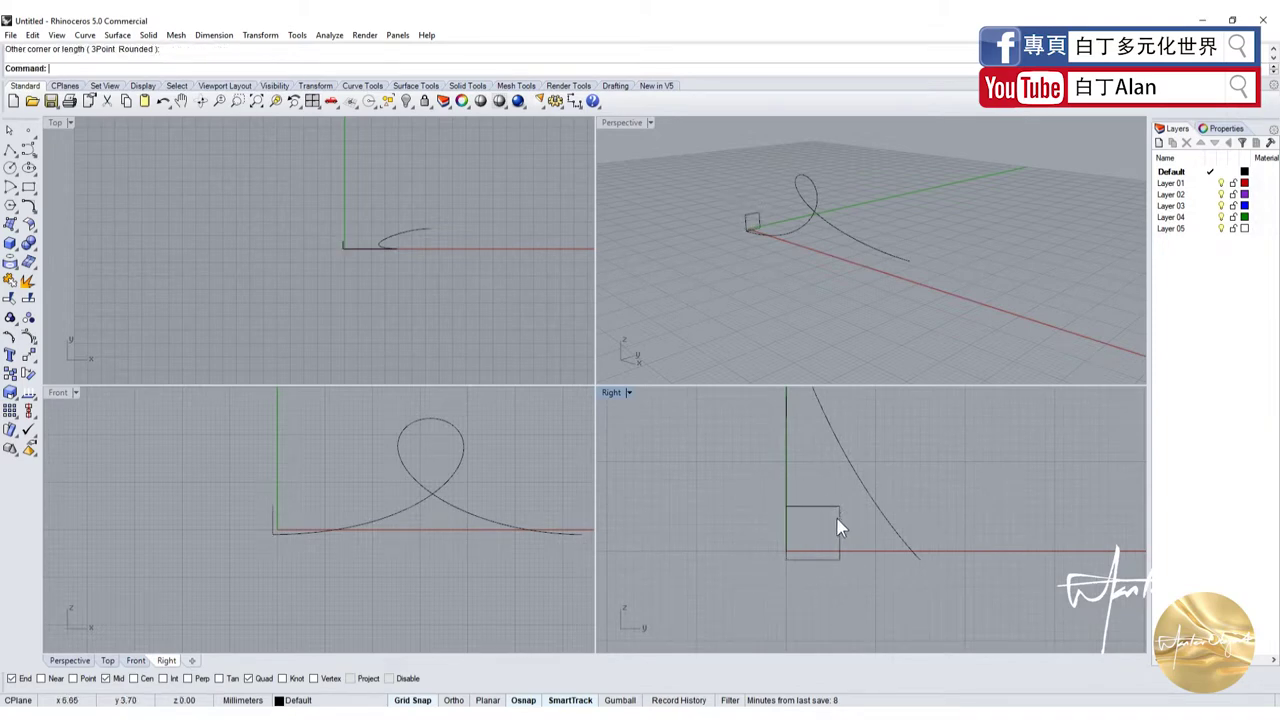
- Start Sweep 2 Rails and pick the looping rail curve and the square profile
{"action": "left_click", "coordinate": [787, 241]}
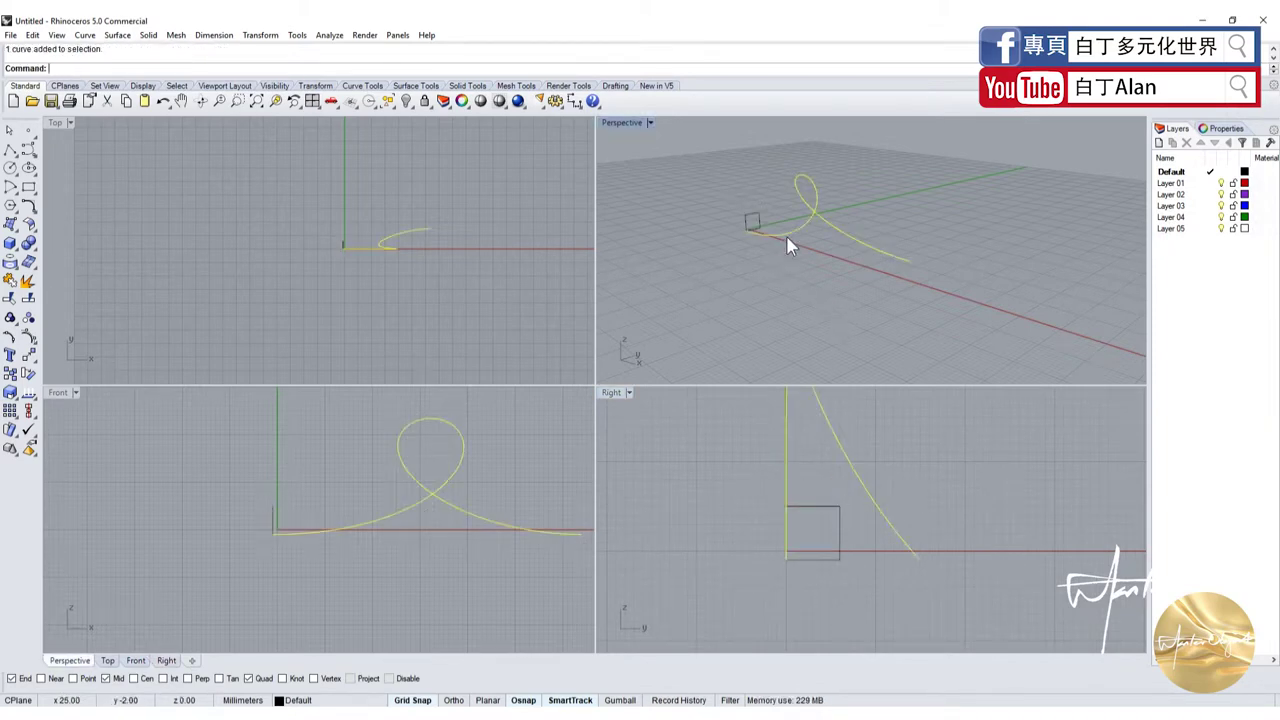
{"action": "left_click", "coordinate": [20, 236]}
{"action": "left_click", "coordinate": [30, 286]}
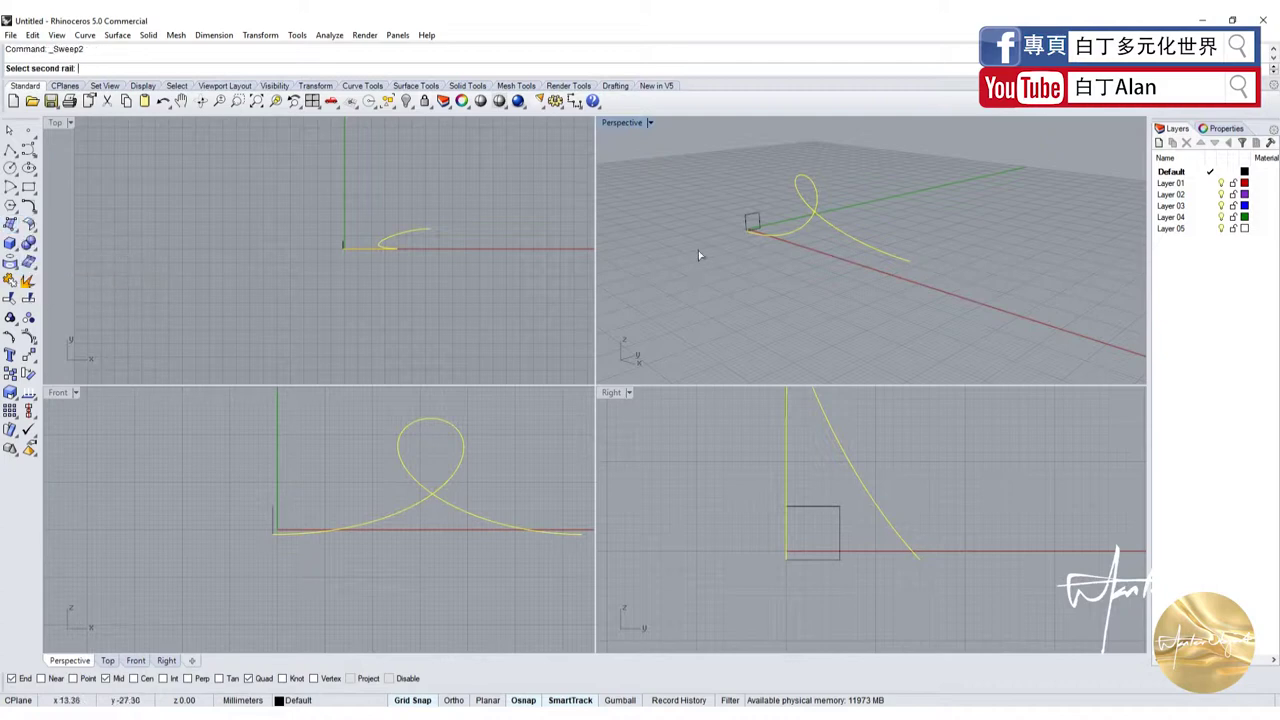
{"action": "left_click", "coordinate": [750, 223]}
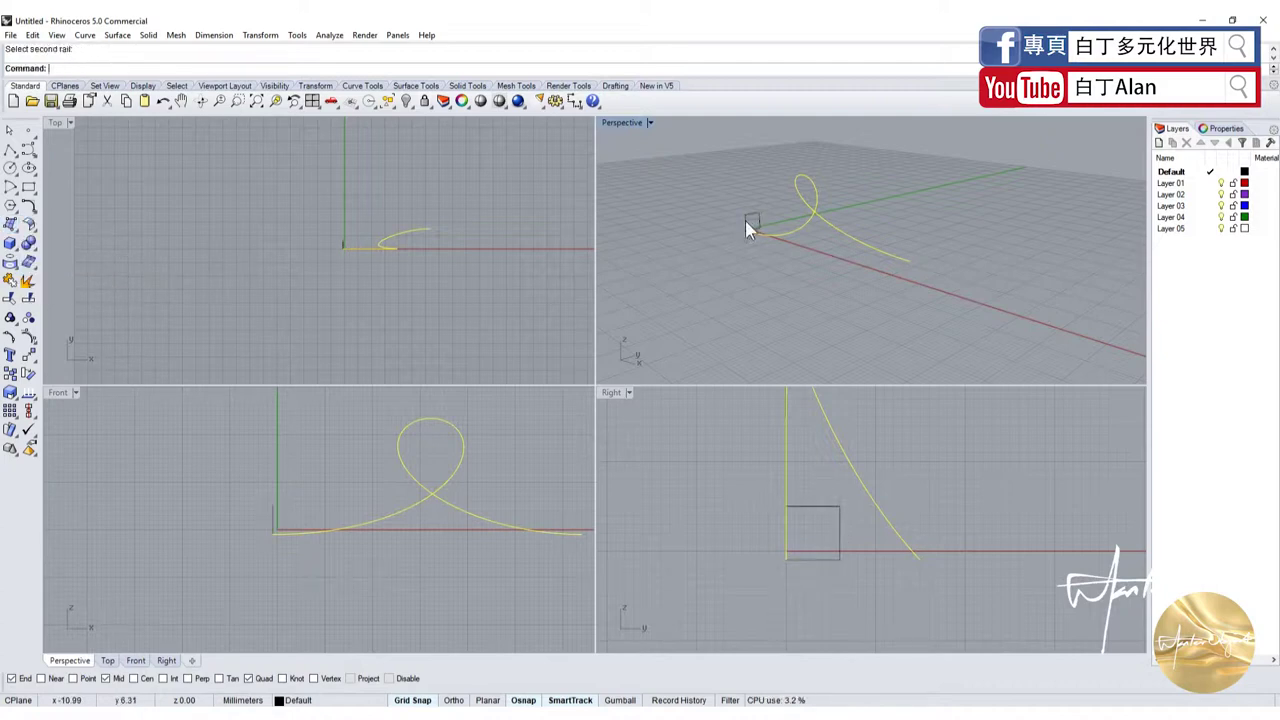
{"action": "left_click", "coordinate": [746, 221]}
{"action": "left_click", "coordinate": [778, 236]}
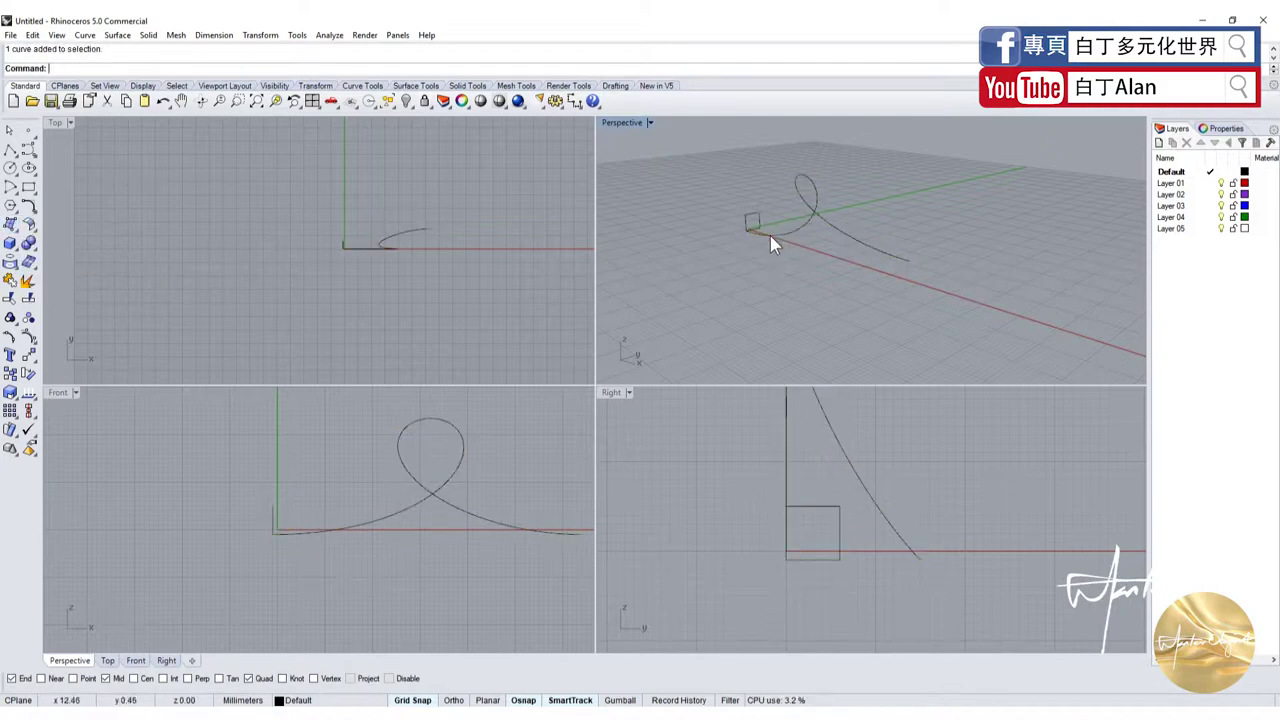
{"action": "left_click", "coordinate": [15, 231]}
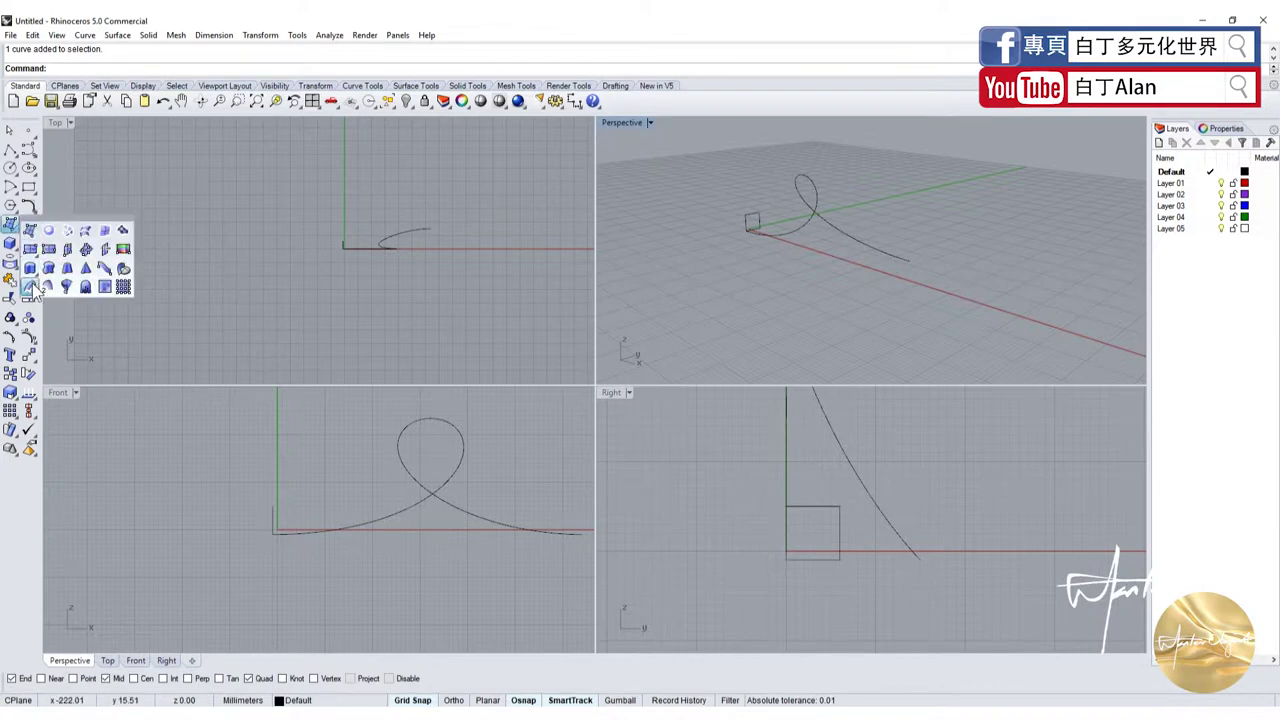
{"action": "left_click", "coordinate": [29, 286]}
{"action": "left_click", "coordinate": [754, 234]}
{"action": "left_click", "coordinate": [752, 222]}
- Build the square-section sweep along the loop, inspect it in a maximized Perspective, and select it
{"action": "key", "text": "Return"}
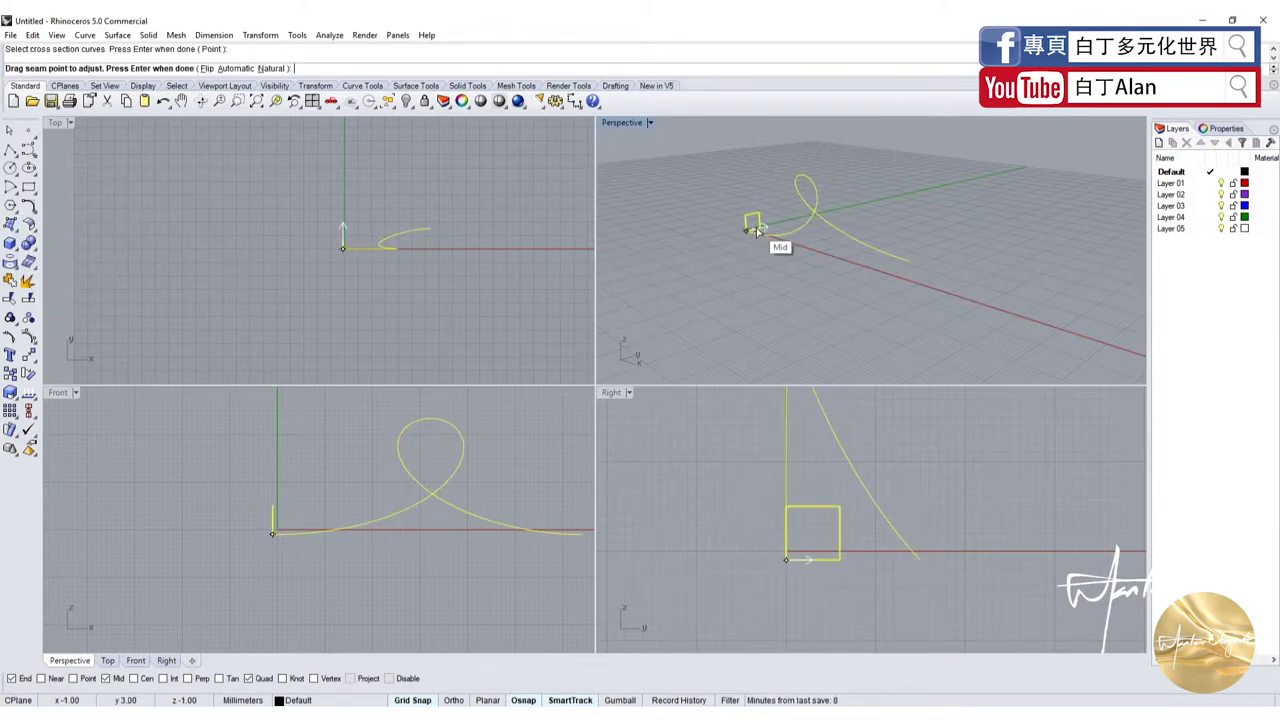
{"action": "key", "text": "Return"}
{"action": "key", "text": "Return"}
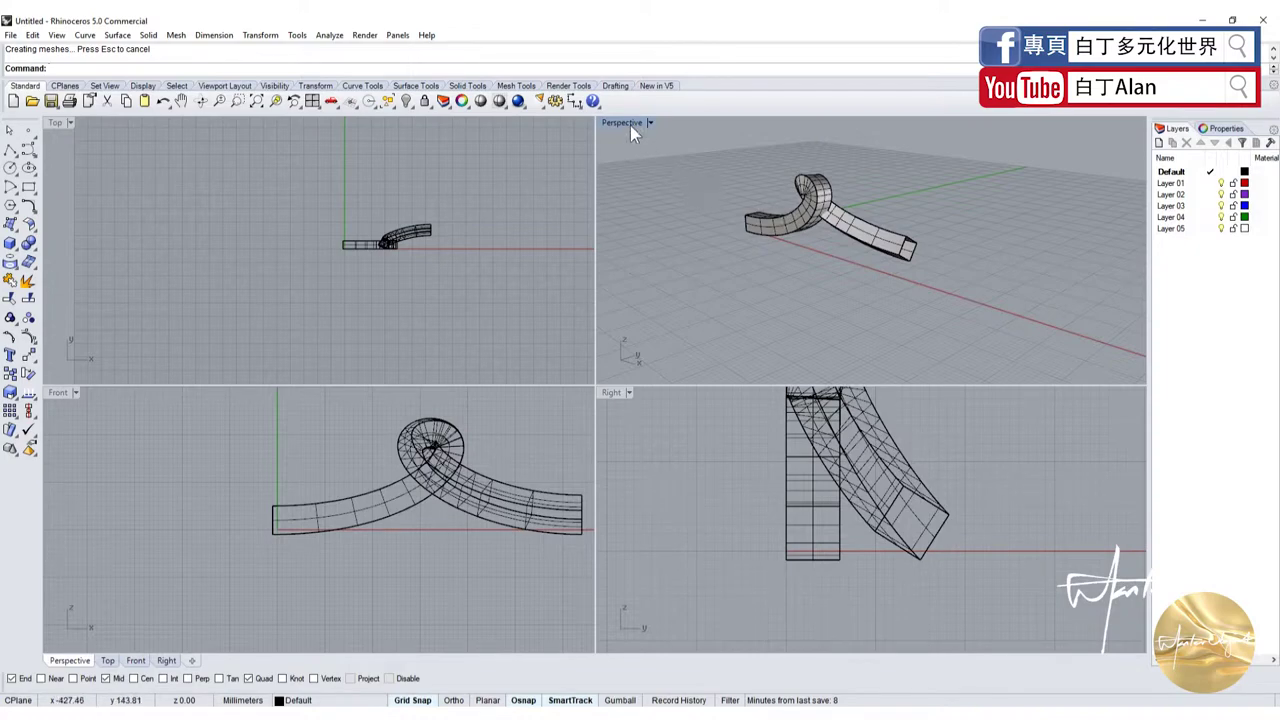
{"action": "double_click", "coordinate": [622, 122]}
{"action": "mouse_move", "coordinate": [614, 166]}
{"action": "right_mouse_down"}
{"action": "mouse_move", "coordinate": [643, 307]}
{"action": "mouse_move", "coordinate": [457, 246]}
{"action": "mouse_move", "coordinate": [592, 288]}
{"action": "right_mouse_up"}
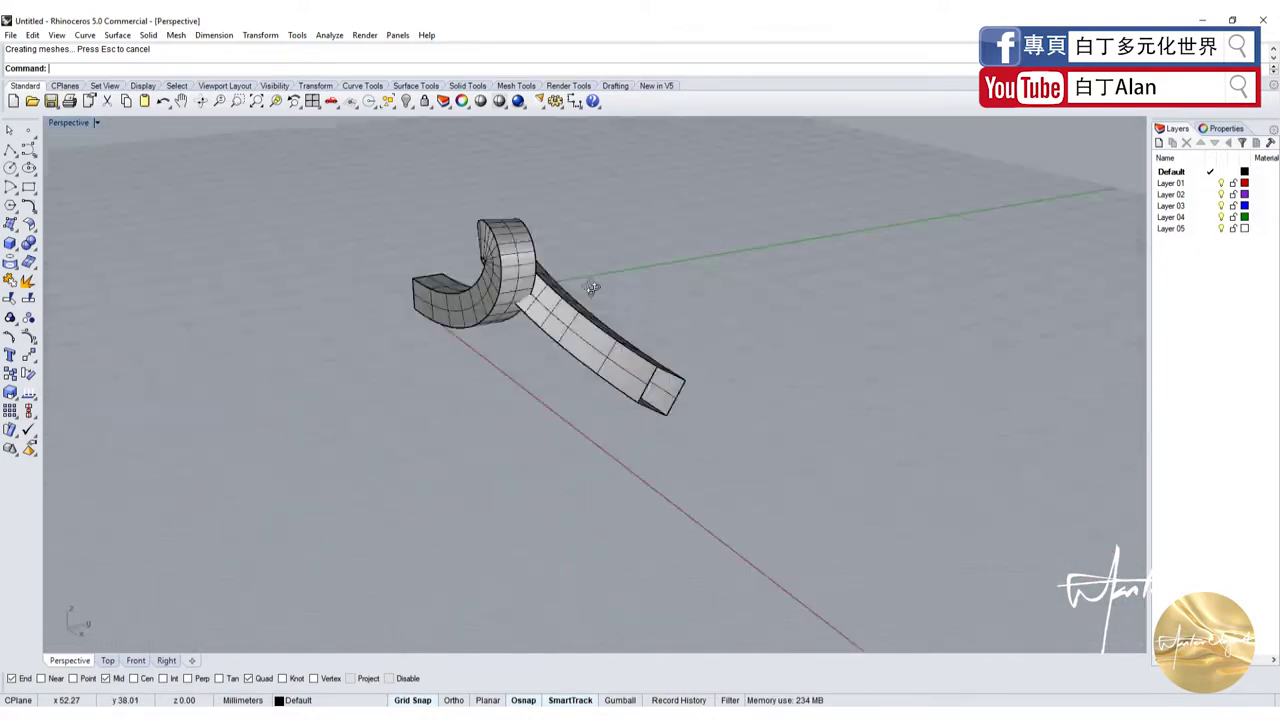
{"action": "scroll", "coordinate": [592, 288], "scroll_direction": "up", "scroll_amount": 5}
{"action": "scroll", "coordinate": [456, 301], "scroll_direction": "up", "scroll_amount": 3}
{"action": "mouse_move", "coordinate": [456, 301]}
{"action": "right_mouse_down"}
{"action": "mouse_move", "coordinate": [551, 314]}
{"action": "mouse_move", "coordinate": [508, 294]}
{"action": "right_mouse_up"}
{"action": "scroll", "coordinate": [510, 292], "scroll_direction": "up", "scroll_amount": 3}
{"action": "scroll", "coordinate": [519, 290], "scroll_direction": "up", "scroll_amount": 3}
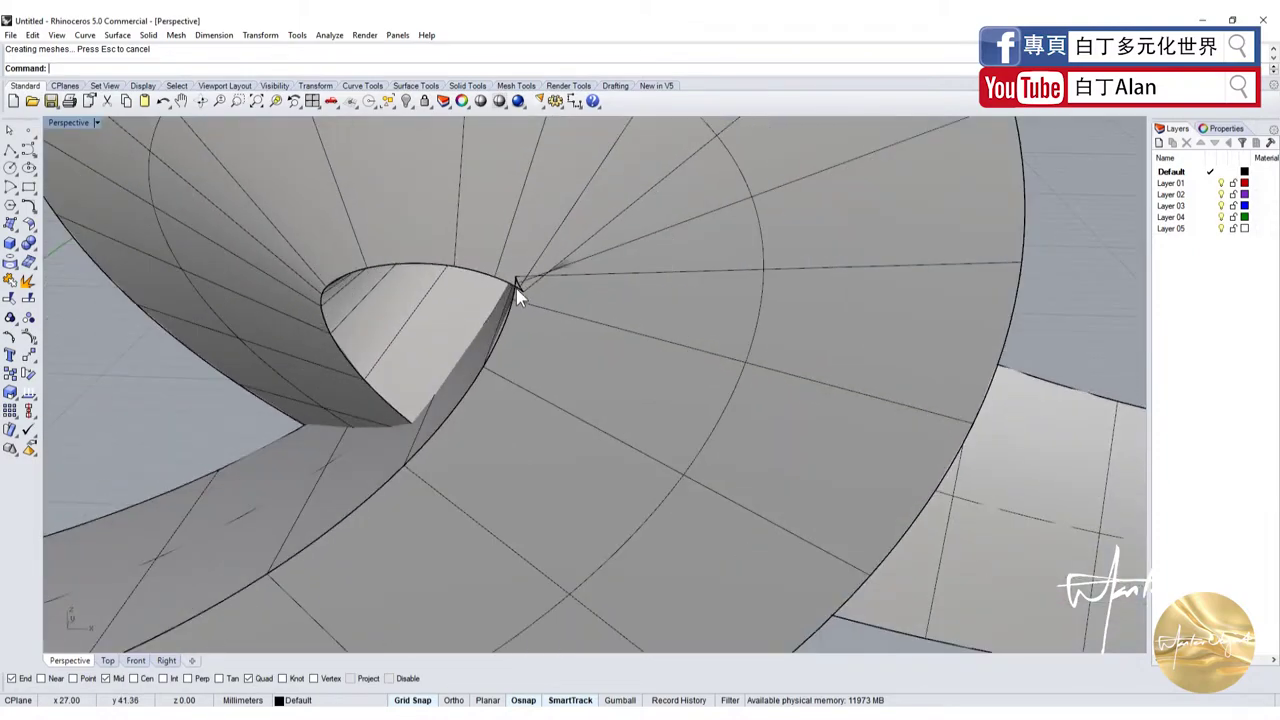
{"action": "scroll", "coordinate": [516, 288], "scroll_direction": "down", "scroll_amount": 6}
{"action": "left_click", "coordinate": [465, 350]}
- Delete the swept solid, select the rail curve, and return to four viewports
{"action": "key", "text": "Delete"}
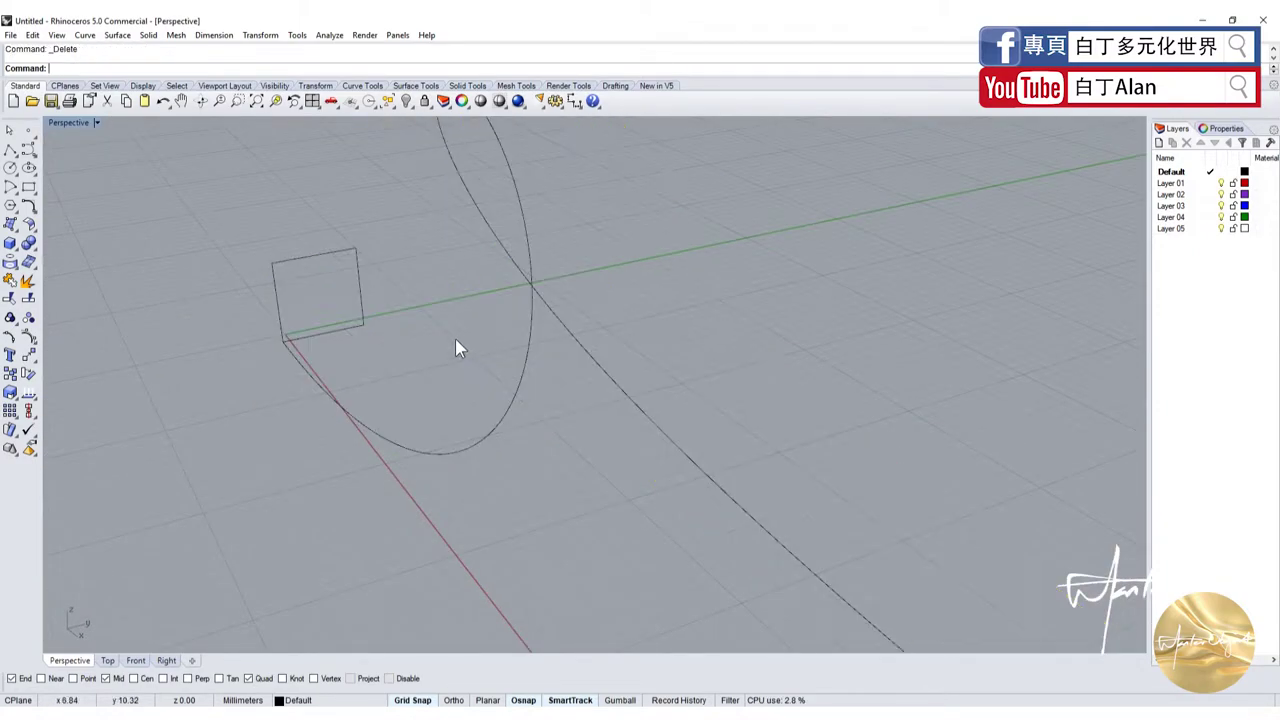
{"action": "scroll", "coordinate": [516, 350], "scroll_direction": "down", "scroll_amount": 2}
{"action": "left_click", "coordinate": [523, 351]}
{"action": "mouse_move", "coordinate": [523, 351]}
{"action": "right_mouse_down"}
{"action": "mouse_move", "coordinate": [674, 323]}
{"action": "mouse_move", "coordinate": [388, 262]}
{"action": "right_mouse_up"}
{"action": "double_click", "coordinate": [79, 122]}
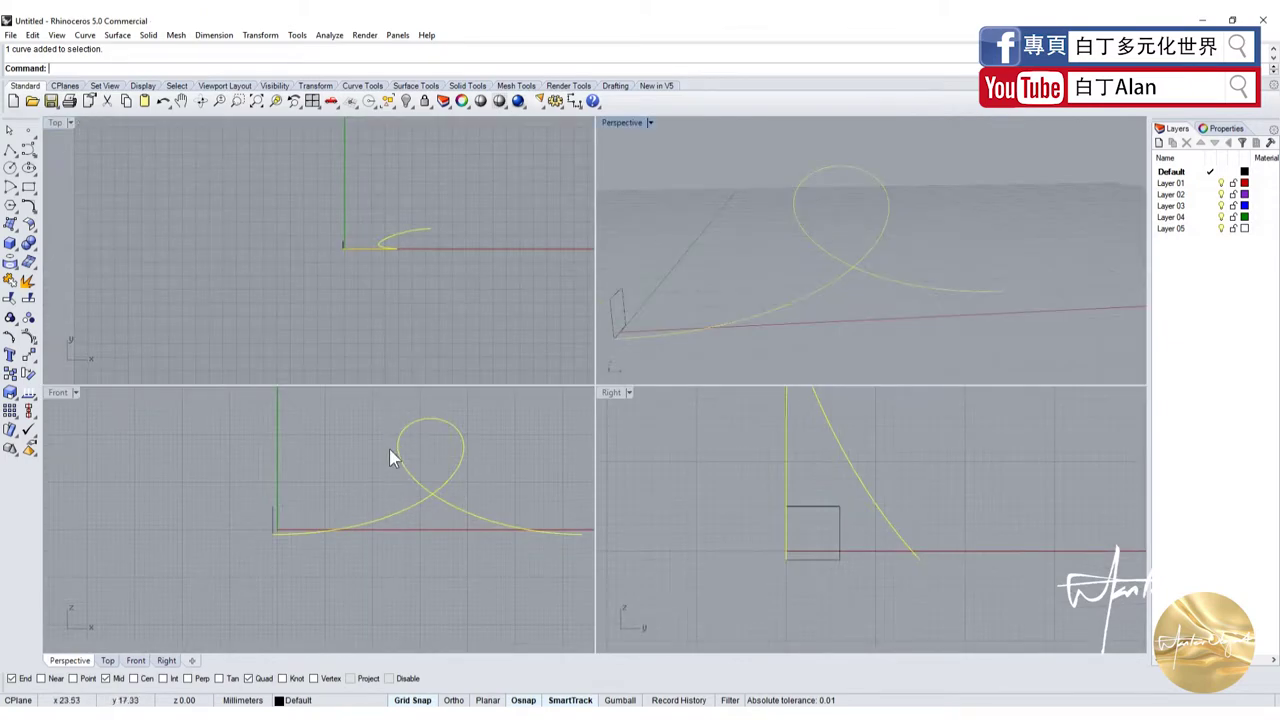
- Show the rail's control points and pull a loop control point left to reshape it
{"action": "key", "text": "F10"}
{"action": "scroll", "coordinate": [410, 490], "scroll_direction": "up", "scroll_amount": 1}
{"action": "scroll", "coordinate": [422, 533], "scroll_direction": "down", "scroll_amount": 2}
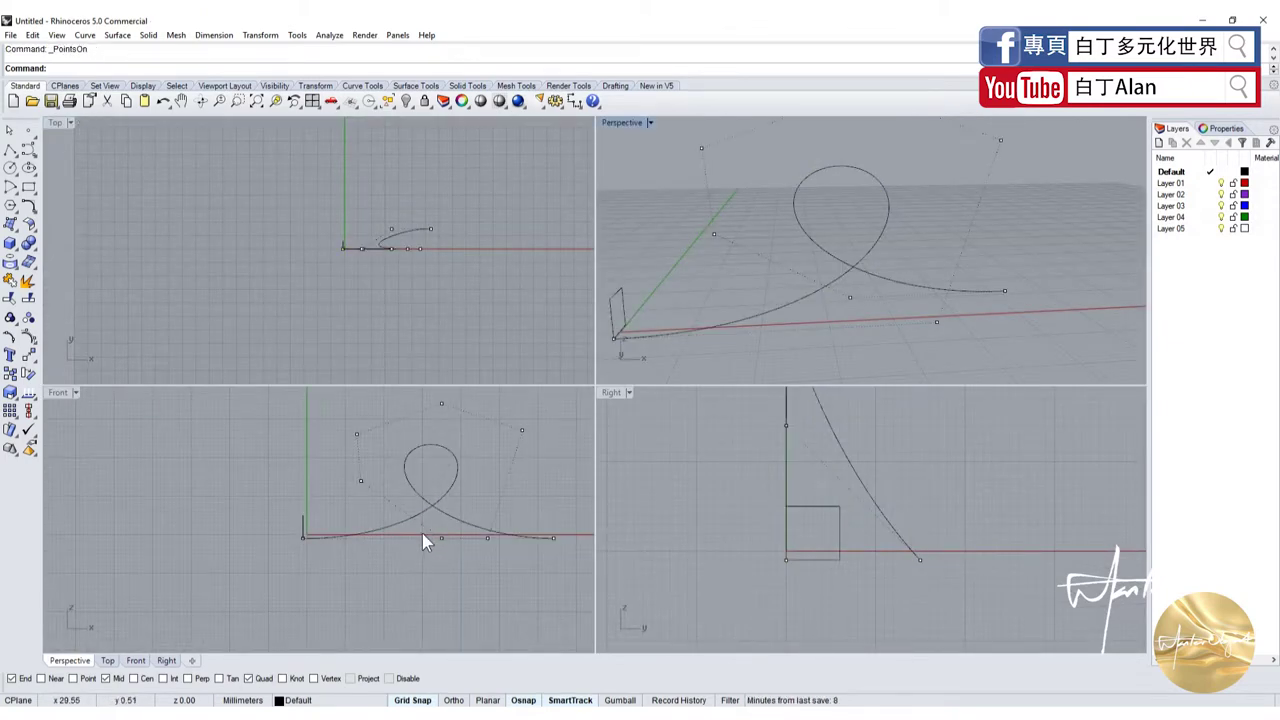
{"action": "left_click", "coordinate": [441, 538]}
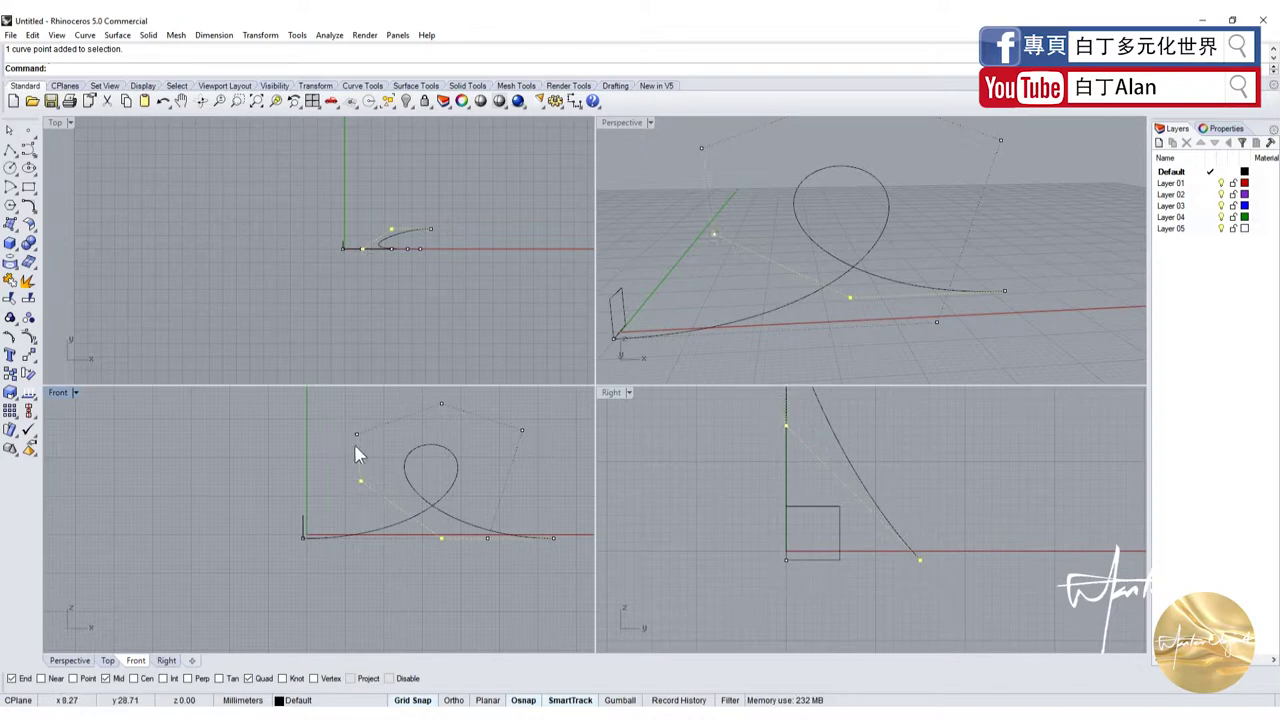
{"action": "left_click_drag", "start_coordinate": [358, 488], "coordinate": [288, 480]}
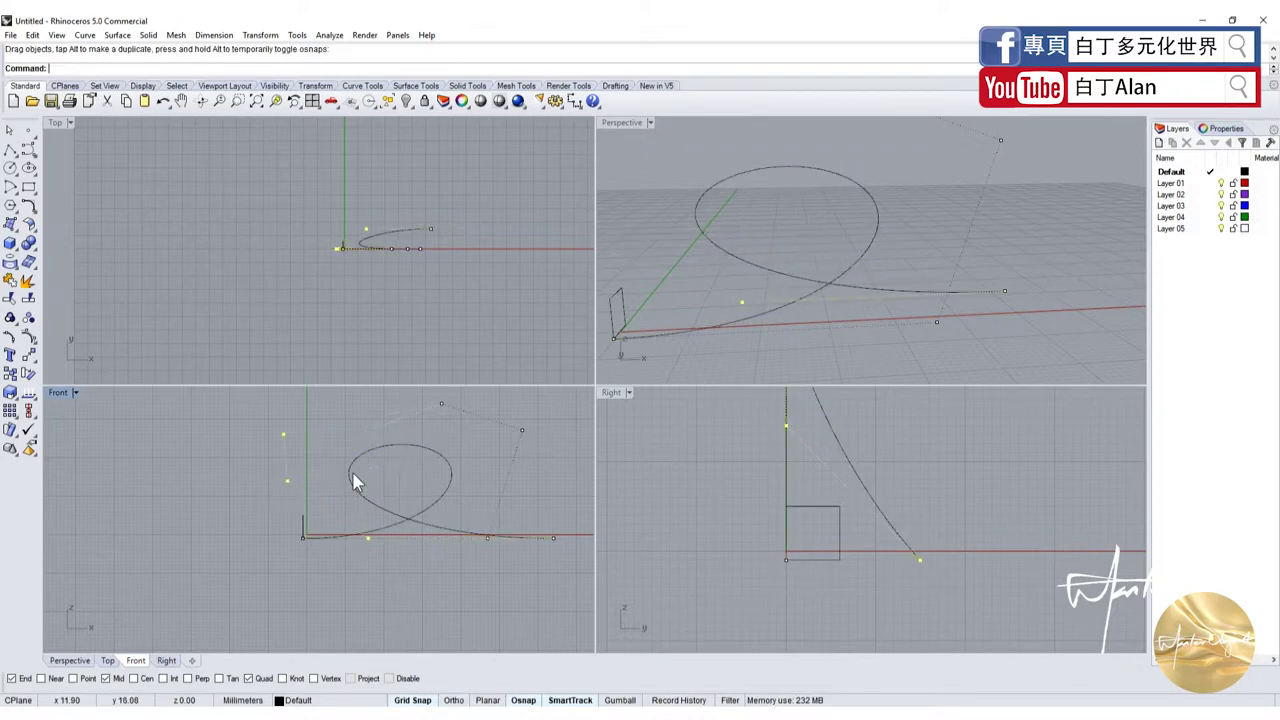
{"action": "scroll", "coordinate": [432, 472], "scroll_direction": "down", "scroll_amount": 2}
{"action": "scroll", "coordinate": [434, 472], "scroll_direction": "up", "scroll_amount": 2}
{"action": "scroll", "coordinate": [394, 228], "scroll_direction": "up", "scroll_amount": 5}
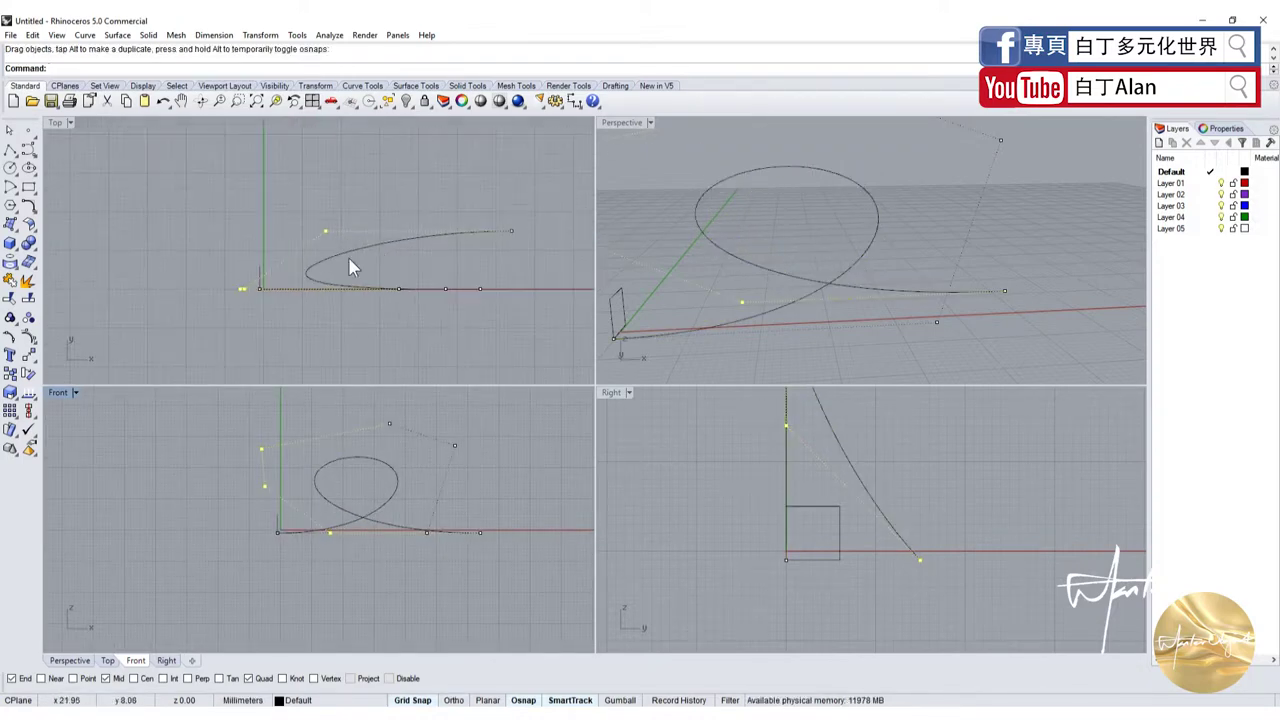
- Swing the curve's start and the square toward negative y, forming an S-curve, then hide the points
{"action": "mouse_move", "coordinate": [774, 289]}
{"action": "right_mouse_down"}
{"action": "mouse_move", "coordinate": [712, 303]}
{"action": "mouse_move", "coordinate": [818, 300]}
{"action": "right_mouse_up"}
{"action": "left_click", "coordinate": [657, 292]}
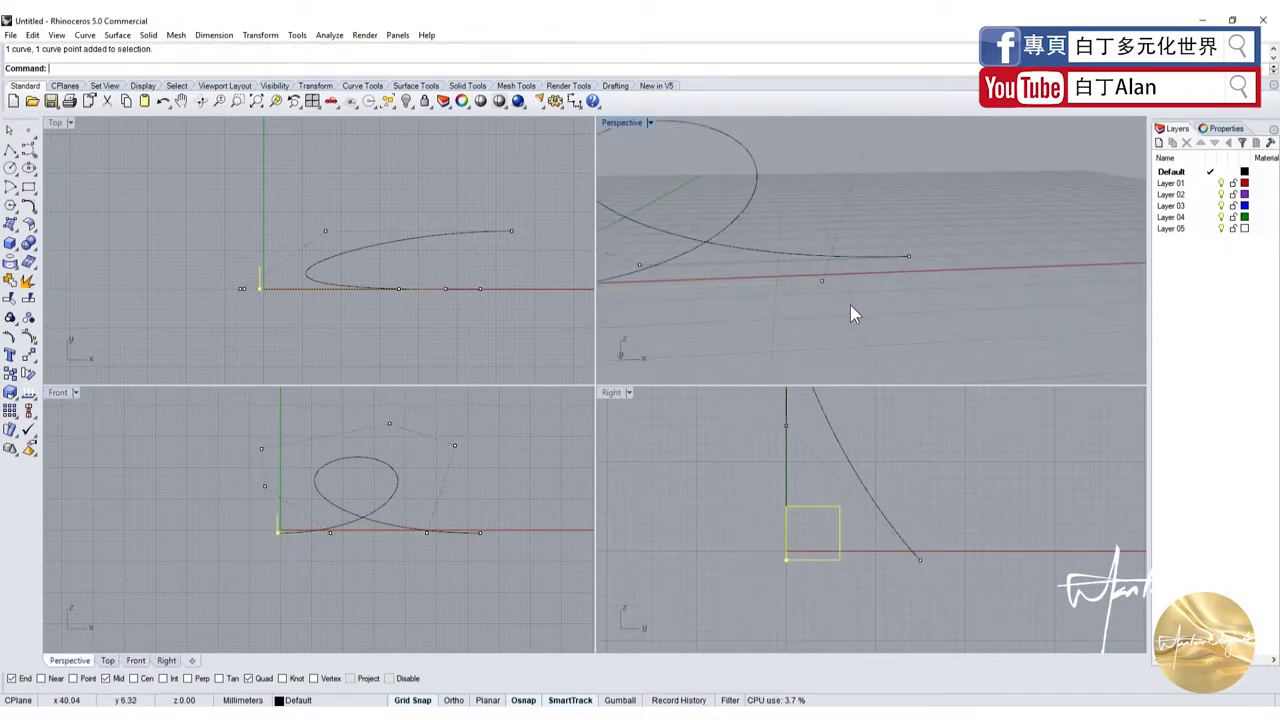
{"action": "left_click_drag", "start_coordinate": [447, 290], "coordinate": [490, 336]}
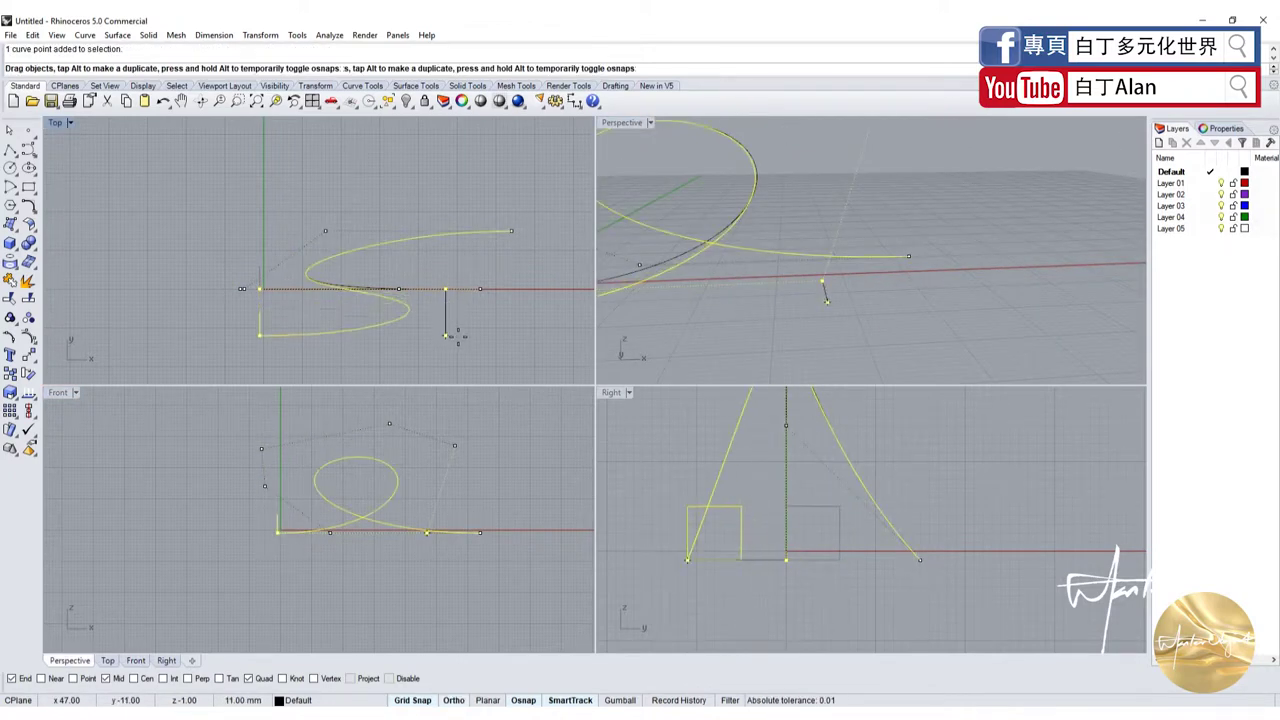
{"action": "key", "text": "Escape"}
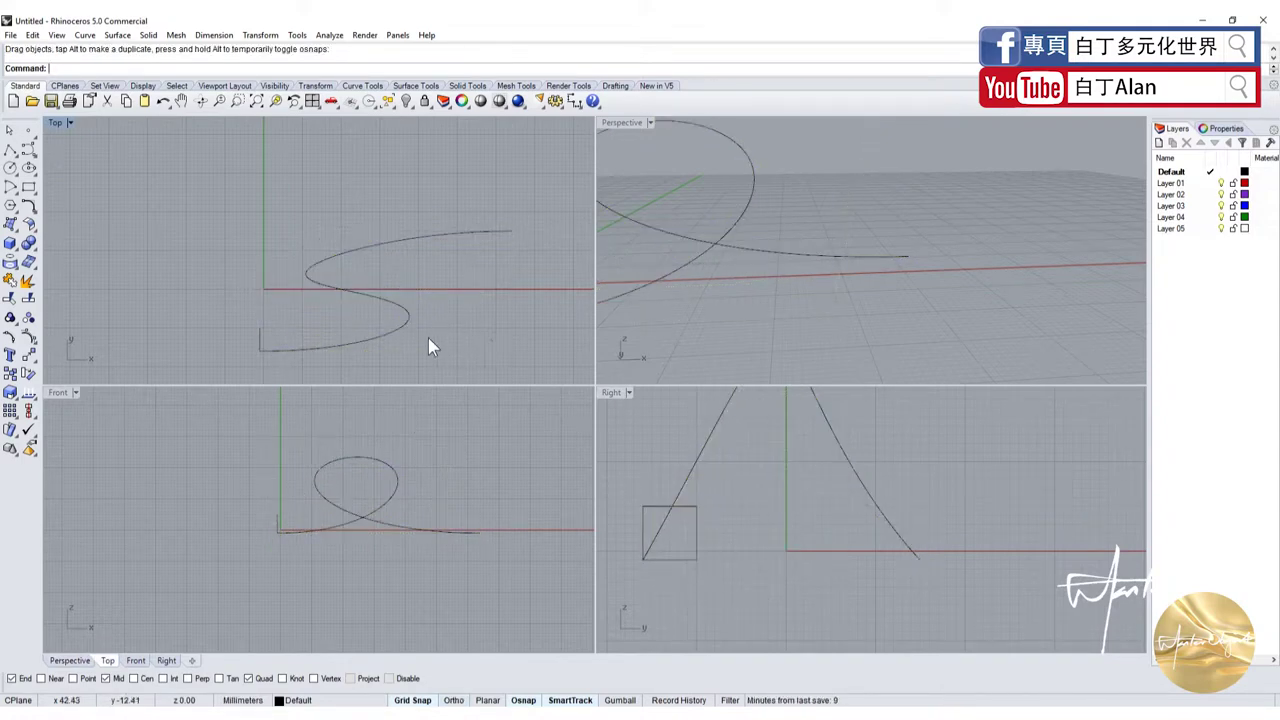
{"action": "left_click", "coordinate": [406, 327]}
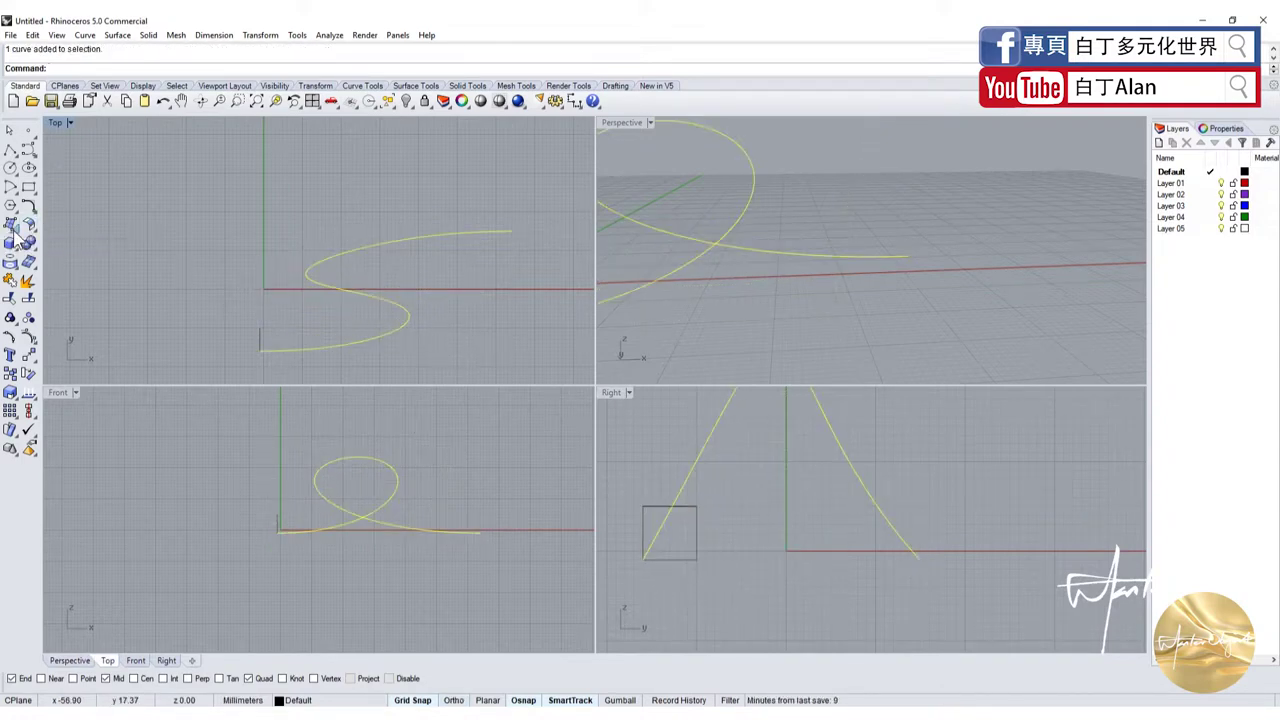
- Sweep the square along the S-curve with Sweep 1 Rail
{"action": "left_click", "coordinate": [35, 288]}
{"action": "left_click", "coordinate": [260, 344]}
{"action": "key", "text": "Return"}
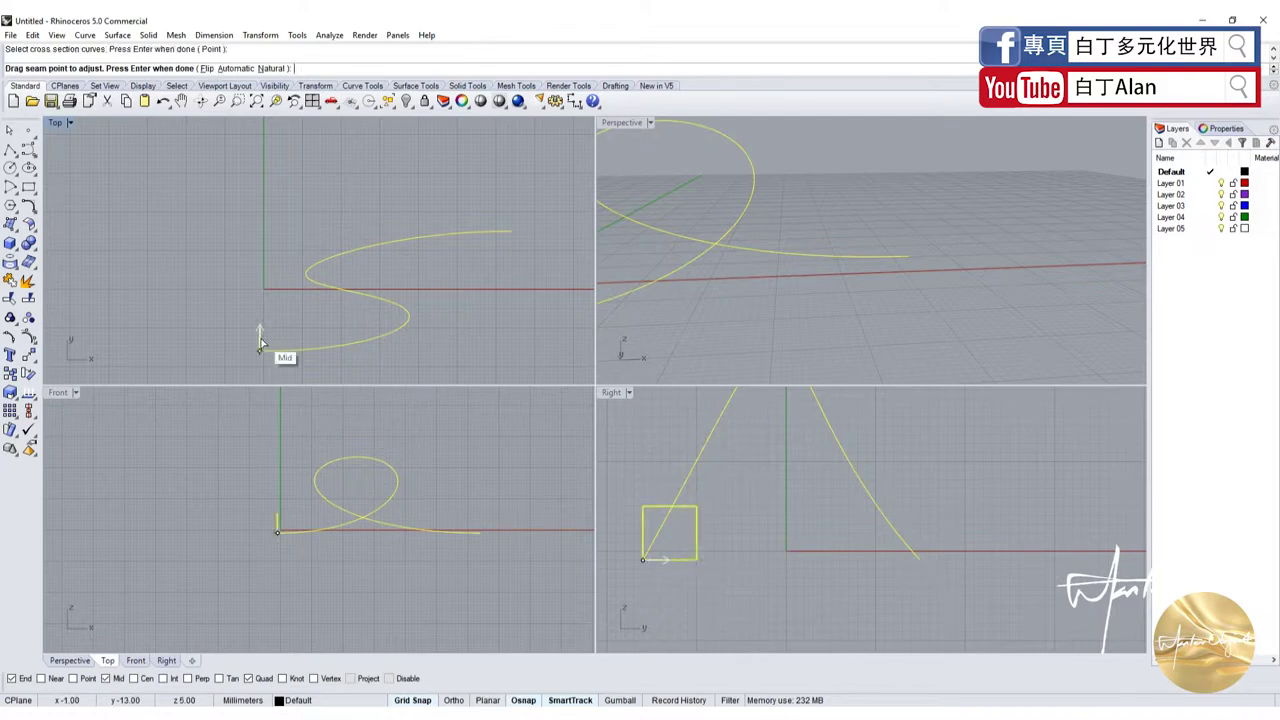
{"action": "key", "text": "Return"}
{"action": "key", "text": "Return"}
- Inspect the swept loop in a maximized Perspective view, then delete it
{"action": "double_click", "coordinate": [613, 125]}
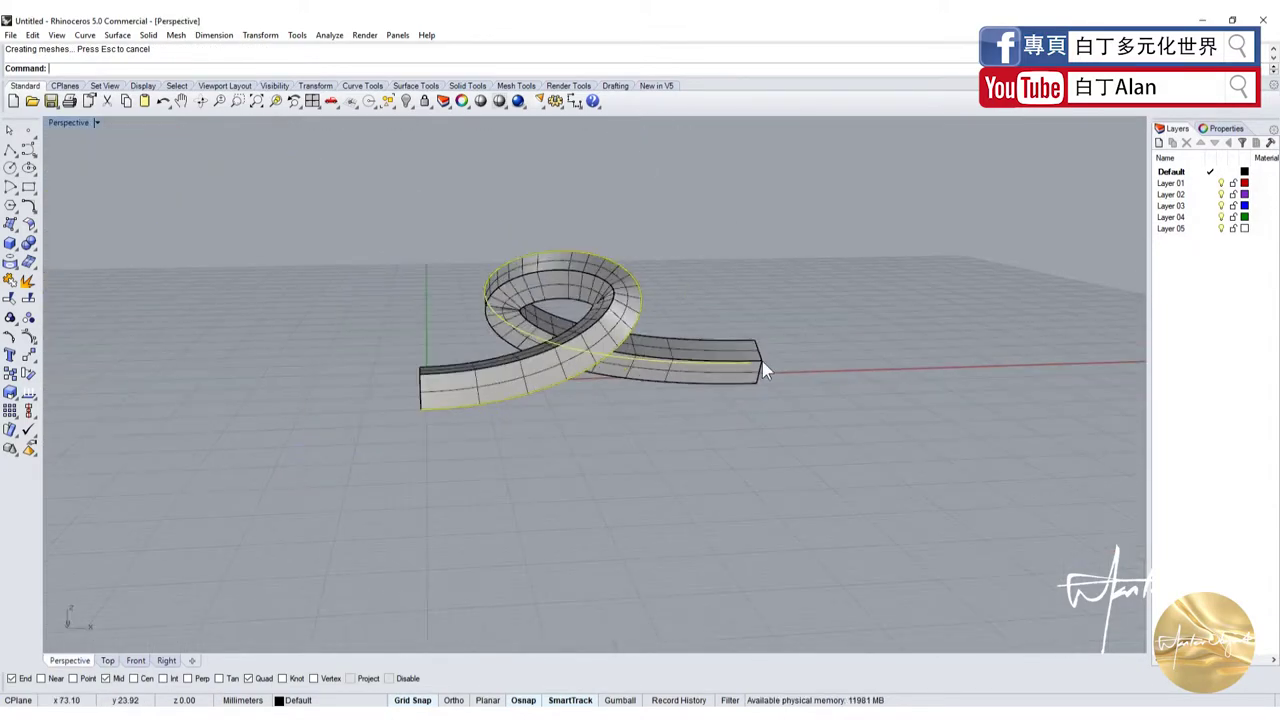
{"action": "mouse_move", "coordinate": [566, 354]}
{"action": "right_mouse_down"}
{"action": "mouse_move", "coordinate": [603, 300]}
{"action": "mouse_move", "coordinate": [727, 305]}
{"action": "mouse_move", "coordinate": [686, 314]}
{"action": "right_mouse_up"}
{"action": "scroll", "coordinate": [603, 306], "scroll_direction": "up", "scroll_amount": 5}
{"action": "scroll", "coordinate": [603, 316], "scroll_direction": "up", "scroll_amount": 3}
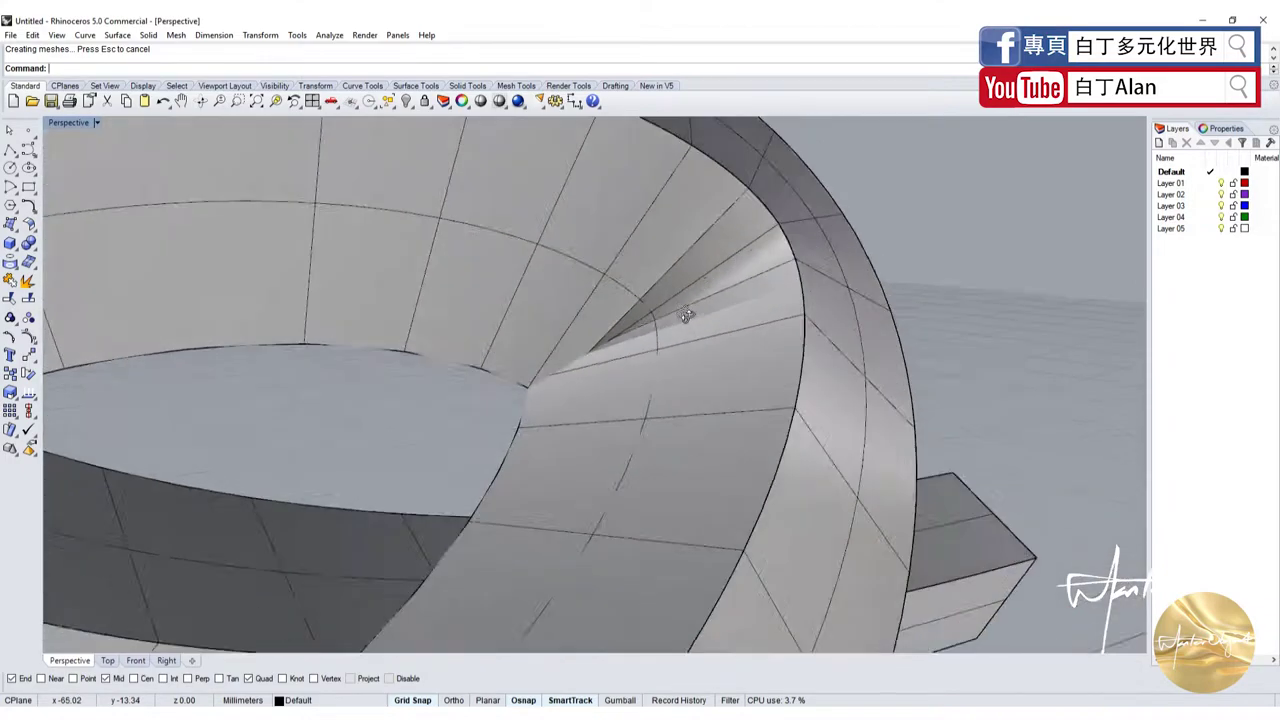
{"action": "scroll", "coordinate": [634, 297], "scroll_direction": "down", "scroll_amount": 3}
{"action": "scroll", "coordinate": [595, 349], "scroll_direction": "down", "scroll_amount": 3}
{"action": "right_click_drag", "start_coordinate": [578, 366], "coordinate": [686, 328]}
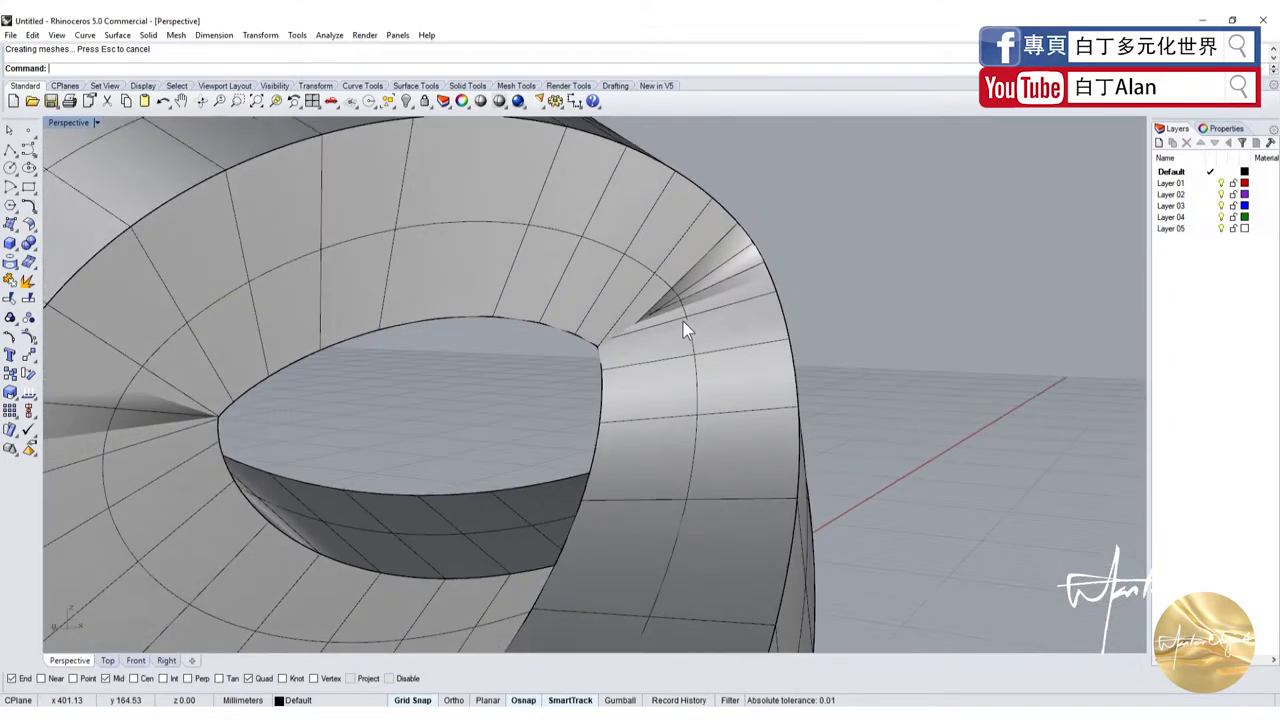
{"action": "scroll", "coordinate": [585, 342], "scroll_direction": "down", "scroll_amount": 5}
{"action": "left_click", "coordinate": [528, 357]}
{"action": "left_click", "coordinate": [459, 398]}
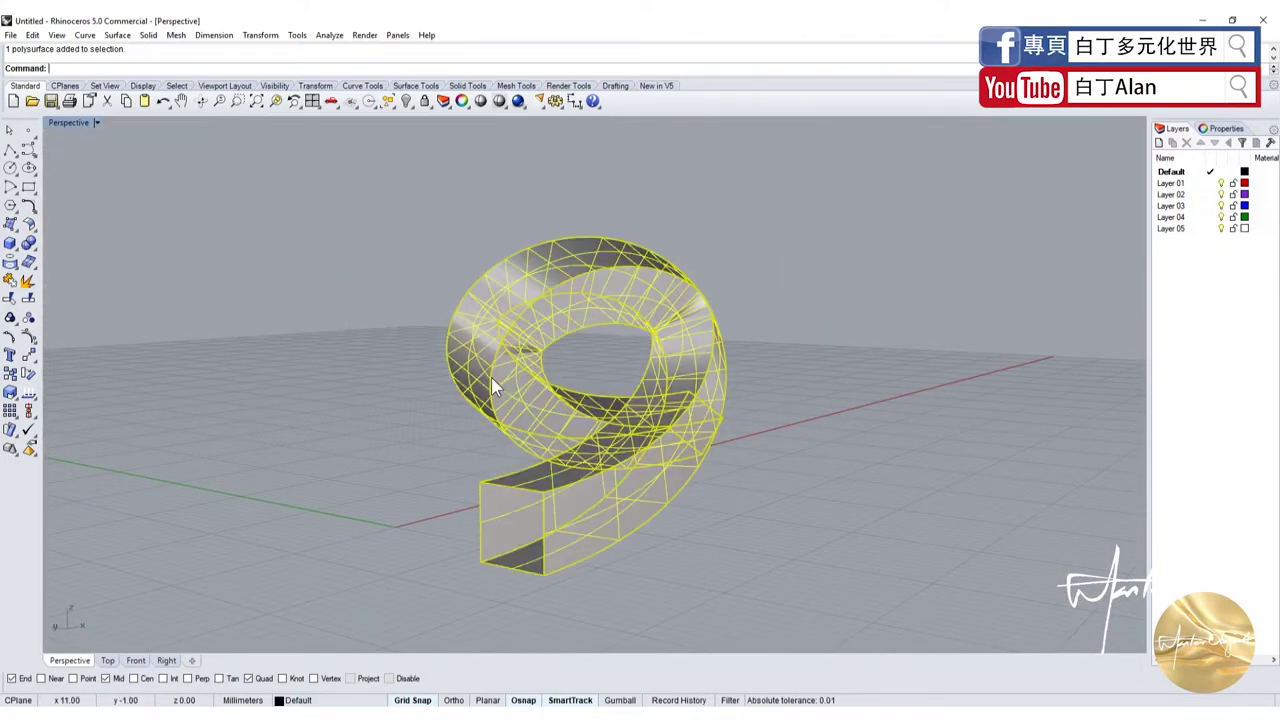
{"action": "key", "text": "Delete"}
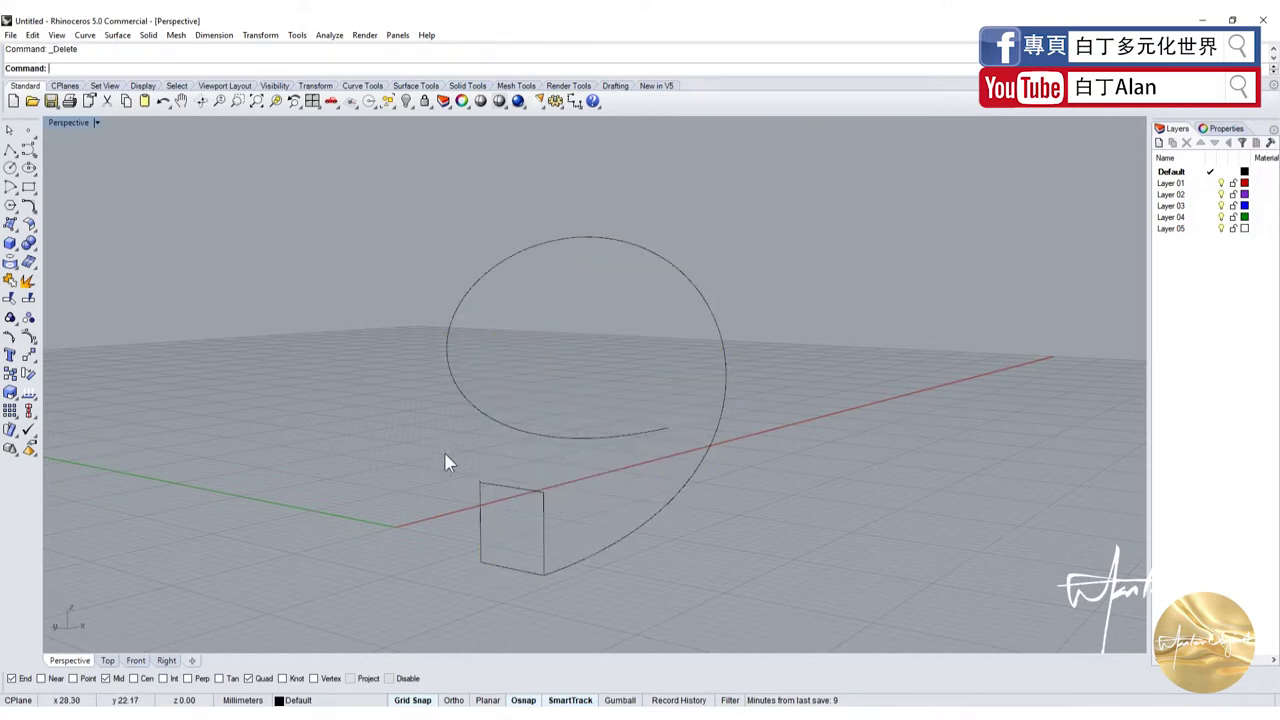
- Scale the square profile to half size from its corner and reselect the rail curve
{"action": "left_click", "coordinate": [488, 489]}
{"action": "left_click", "coordinate": [10, 392]}
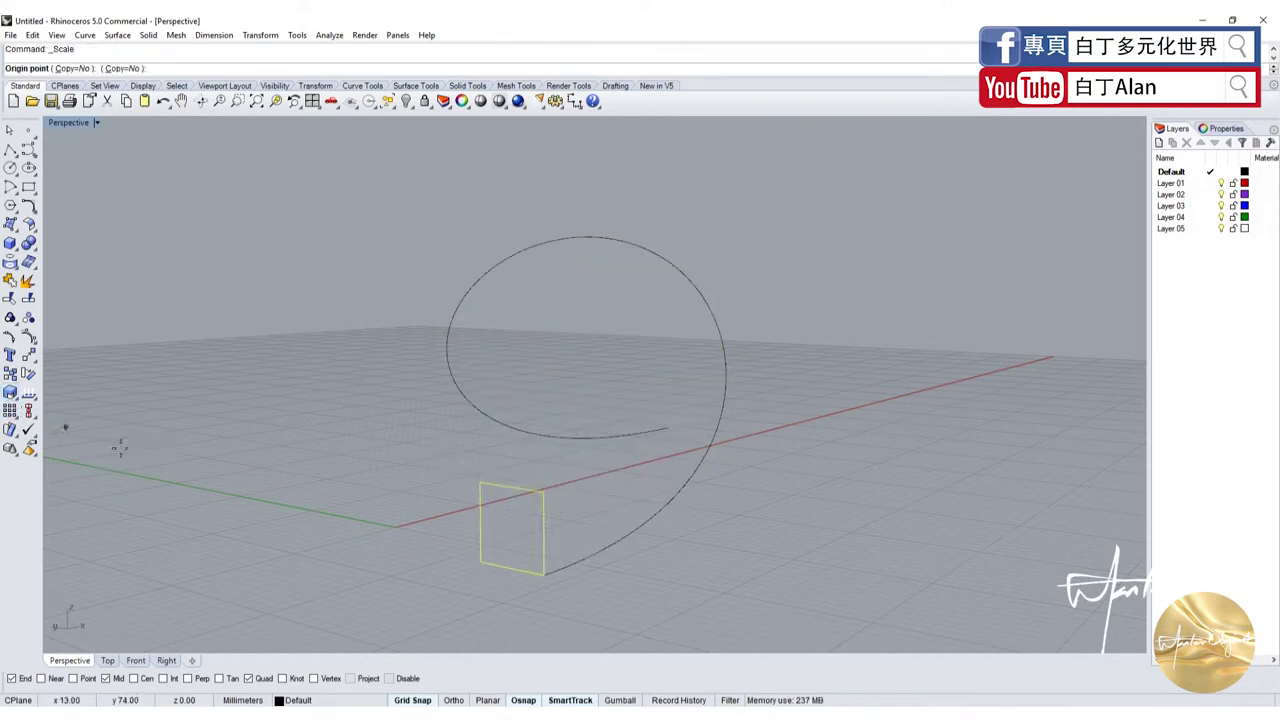
{"action": "left_click", "coordinate": [533, 578]}
{"action": "left_click", "coordinate": [490, 568]}
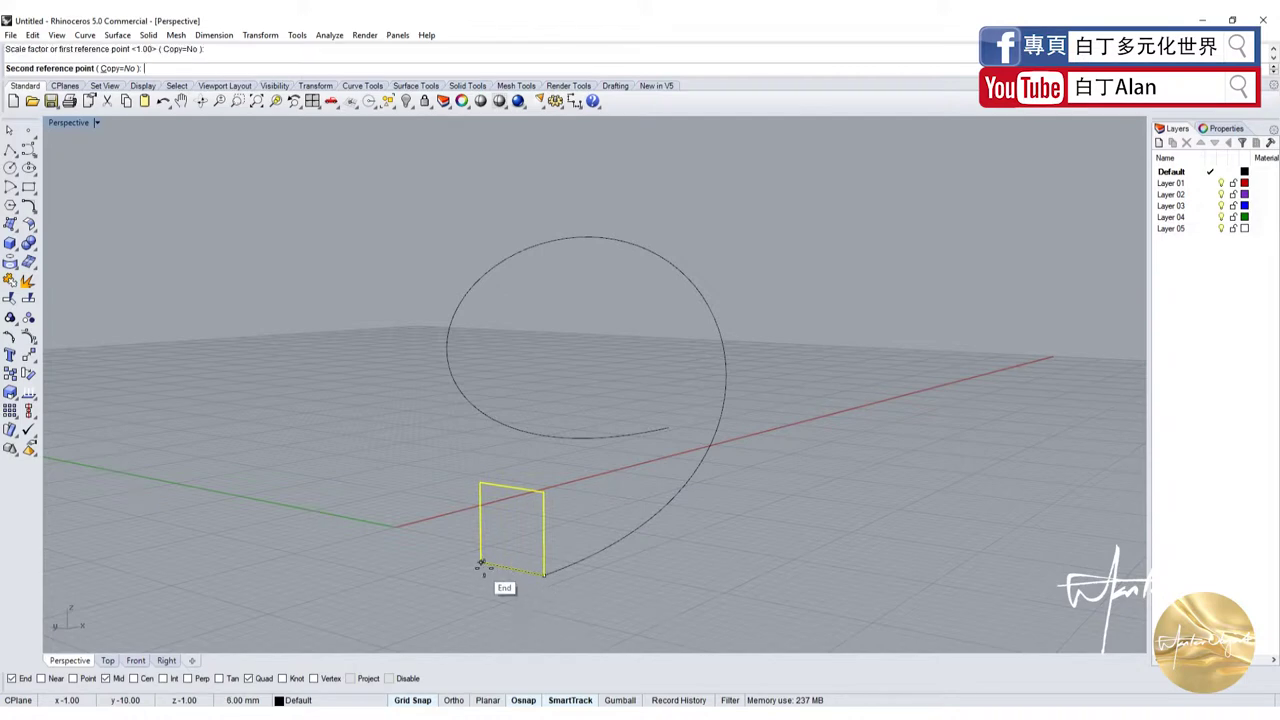
{"action": "left_click", "coordinate": [520, 558]}
{"action": "left_click", "coordinate": [530, 549]}
{"action": "left_click", "coordinate": [574, 562]}
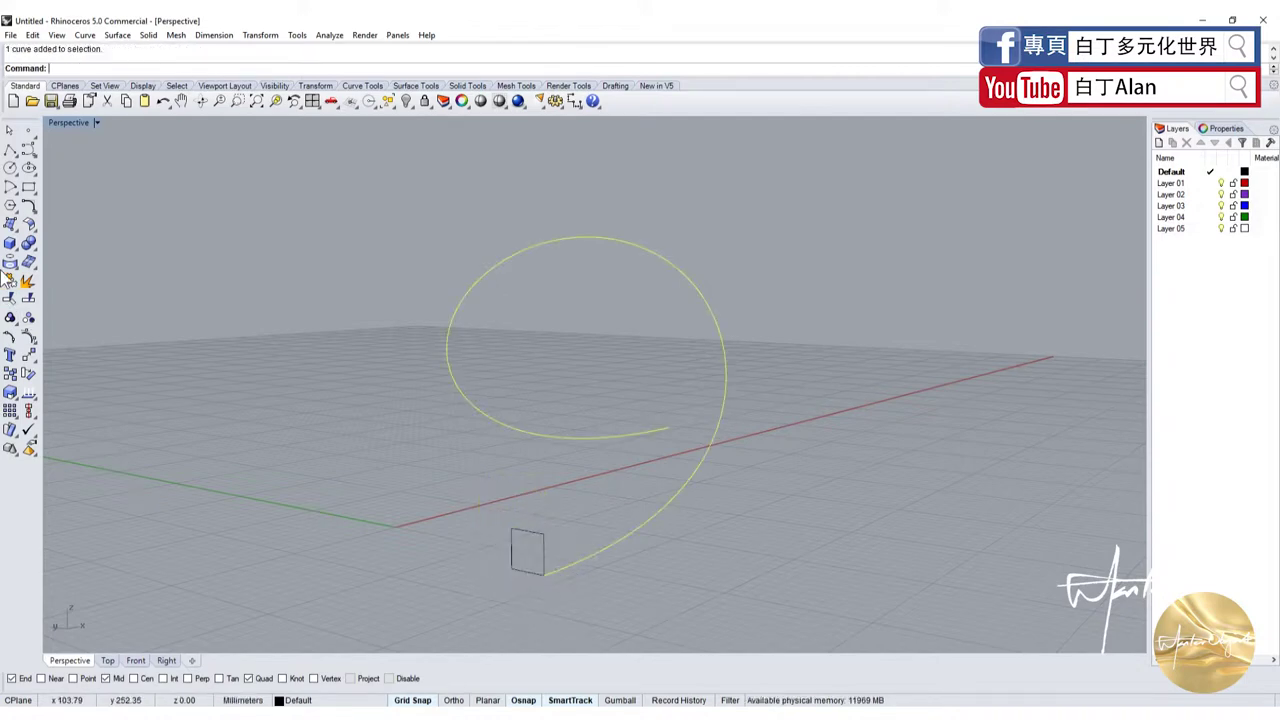
- Sweep the smaller square along the looping rail with Sweep 1 Rail and orbit around the slim tube
{"action": "left_click", "coordinate": [17, 245]}
{"action": "left_click", "coordinate": [41, 296]}
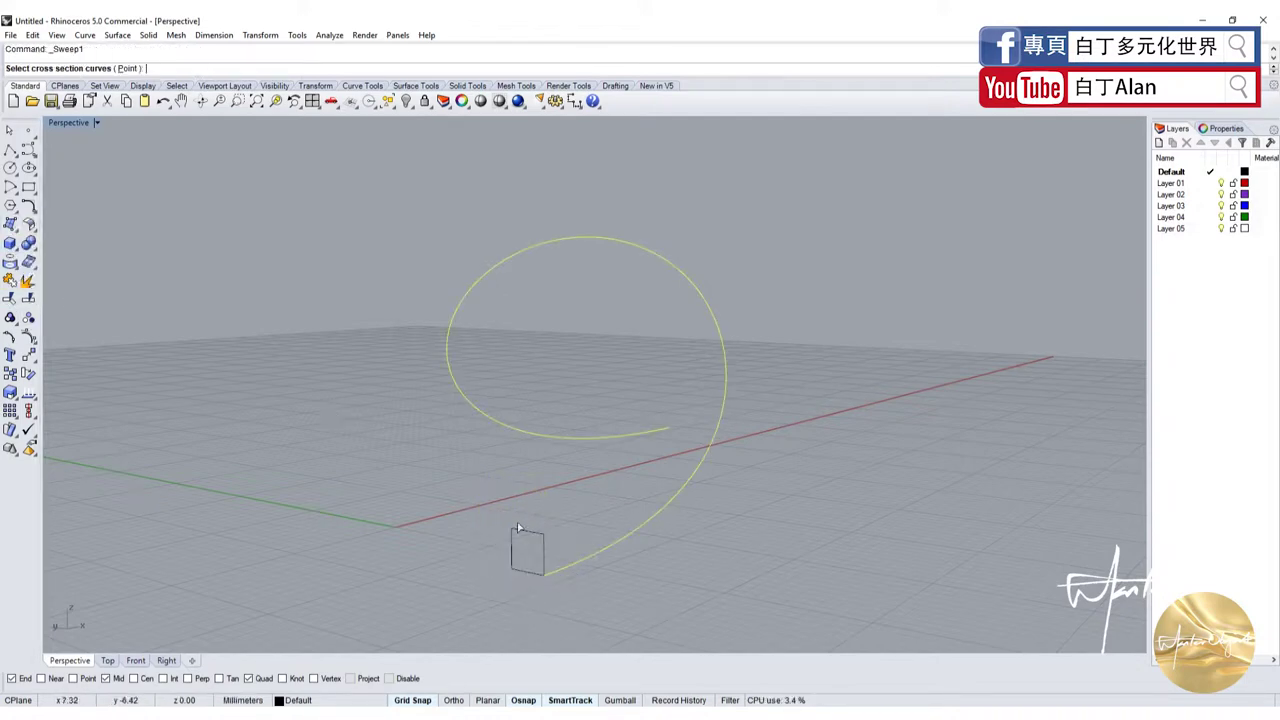
{"action": "left_click", "coordinate": [522, 536]}
{"action": "key", "text": "Return"}
{"action": "key", "text": "Return"}
{"action": "right_click_drag", "start_coordinate": [586, 457], "coordinate": [532, 405]}
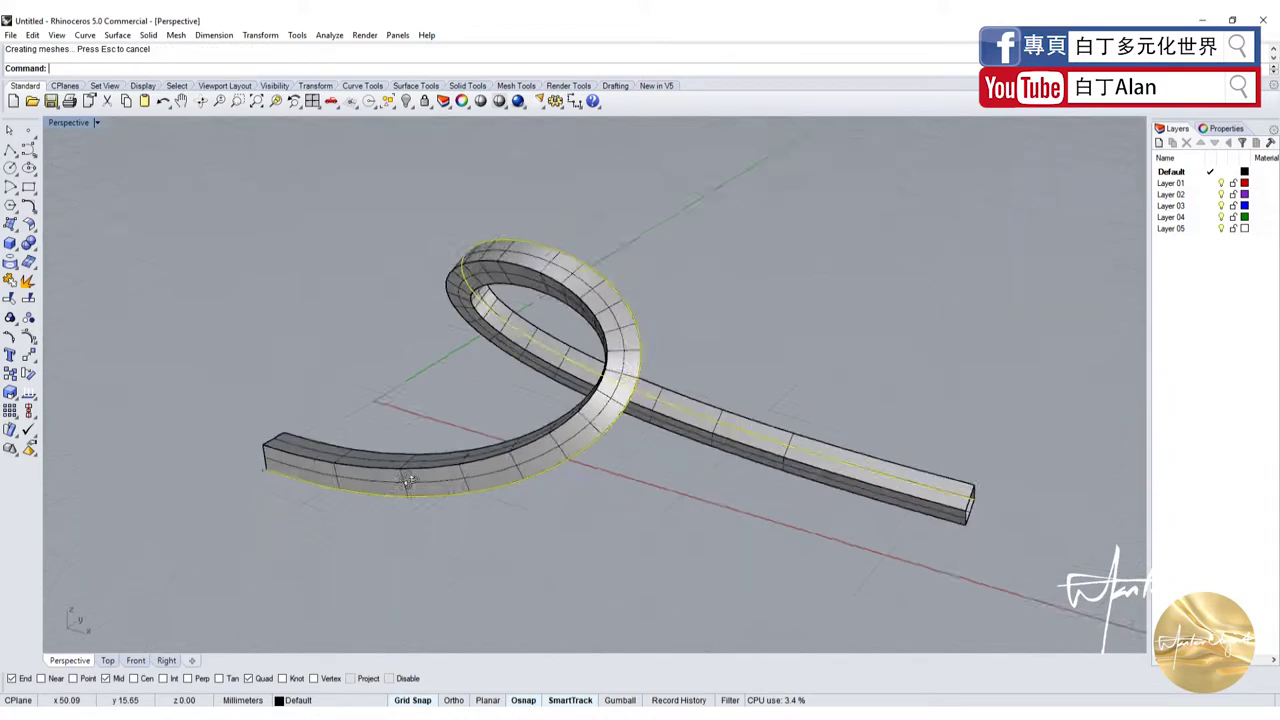
{"action": "right_click_drag", "start_coordinate": [622, 376], "coordinate": [211, 263]}
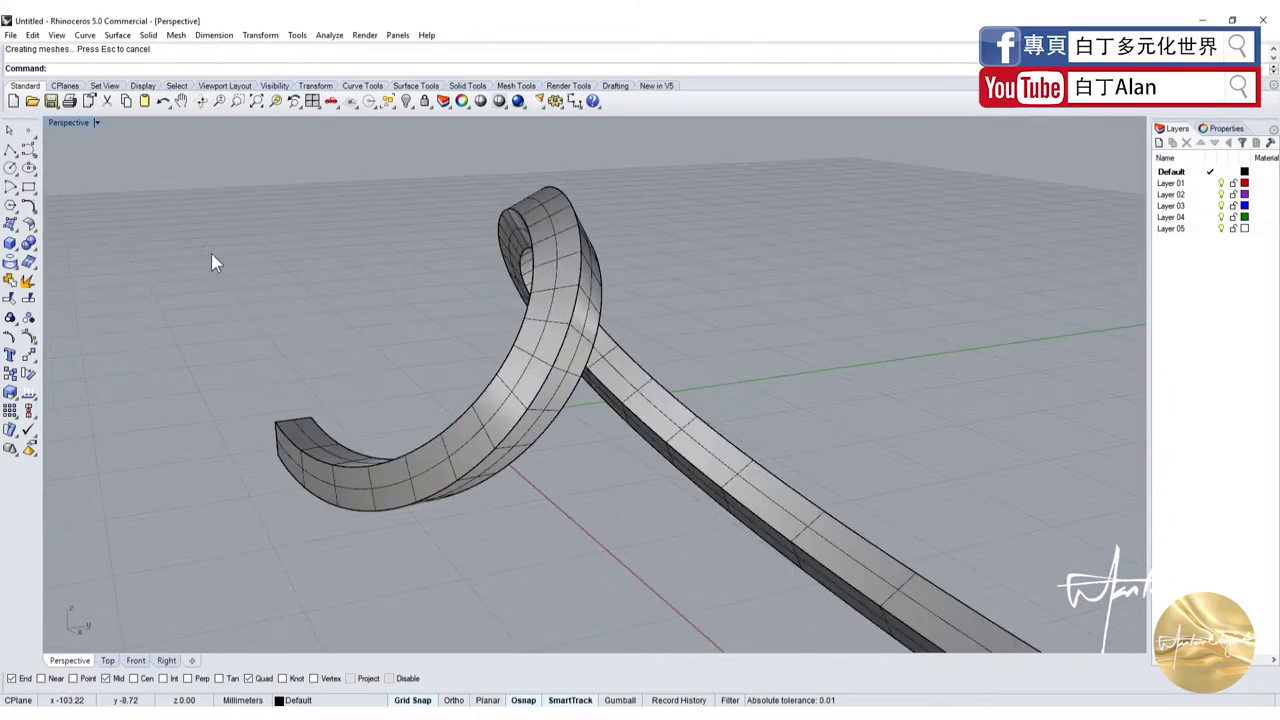
- Start the Twist deformation on the slim swept beam and restore the four-viewport layout
{"action": "left_click", "coordinate": [17, 232]}
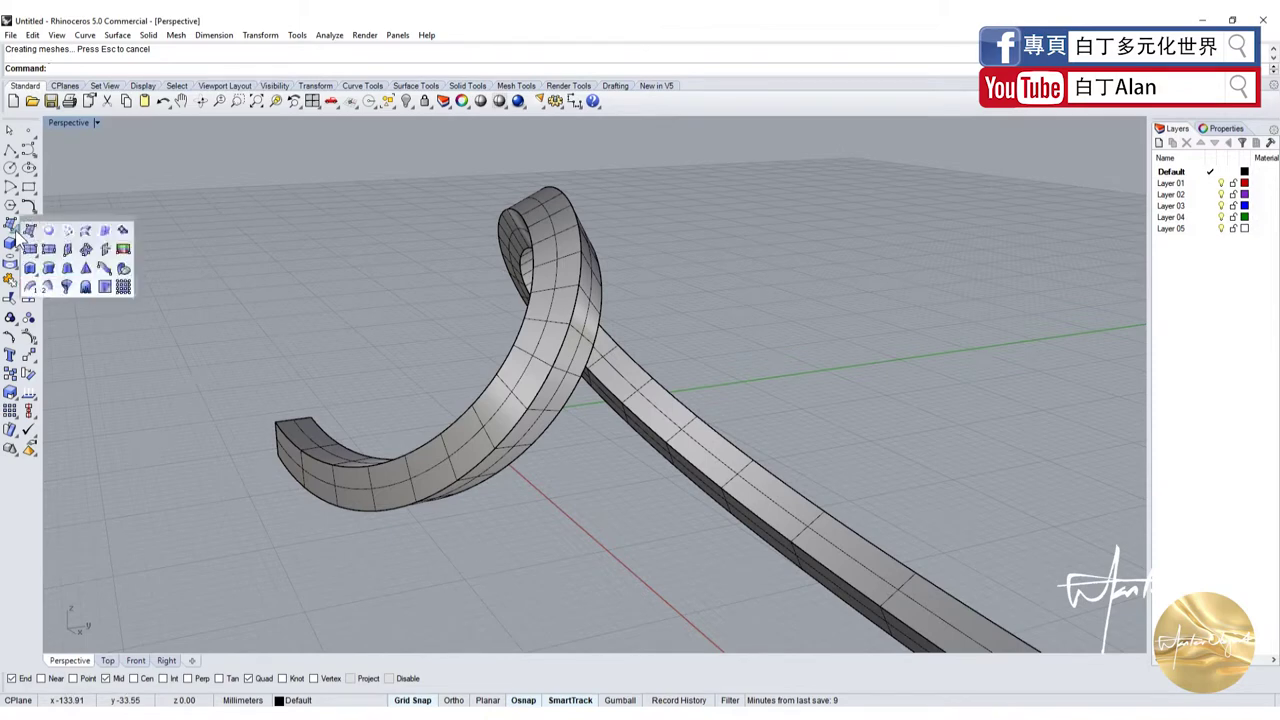
{"action": "left_click", "coordinate": [17, 438]}
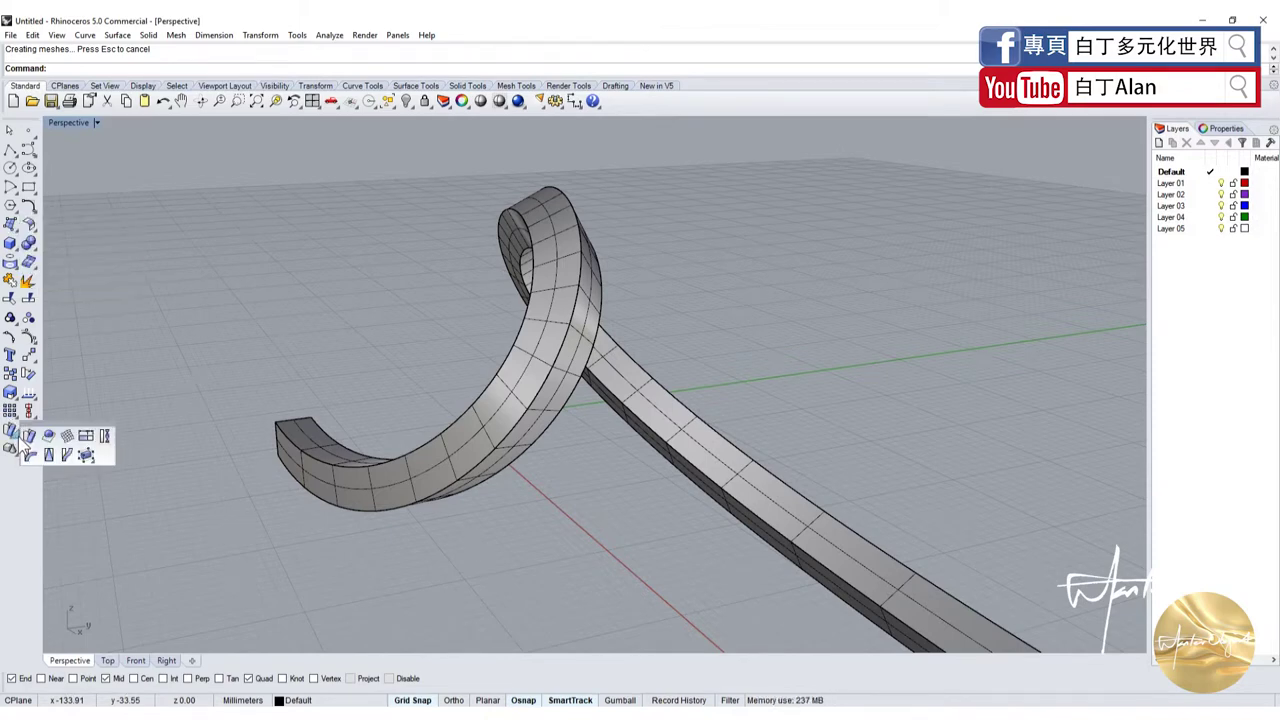
{"action": "left_click", "coordinate": [104, 438]}
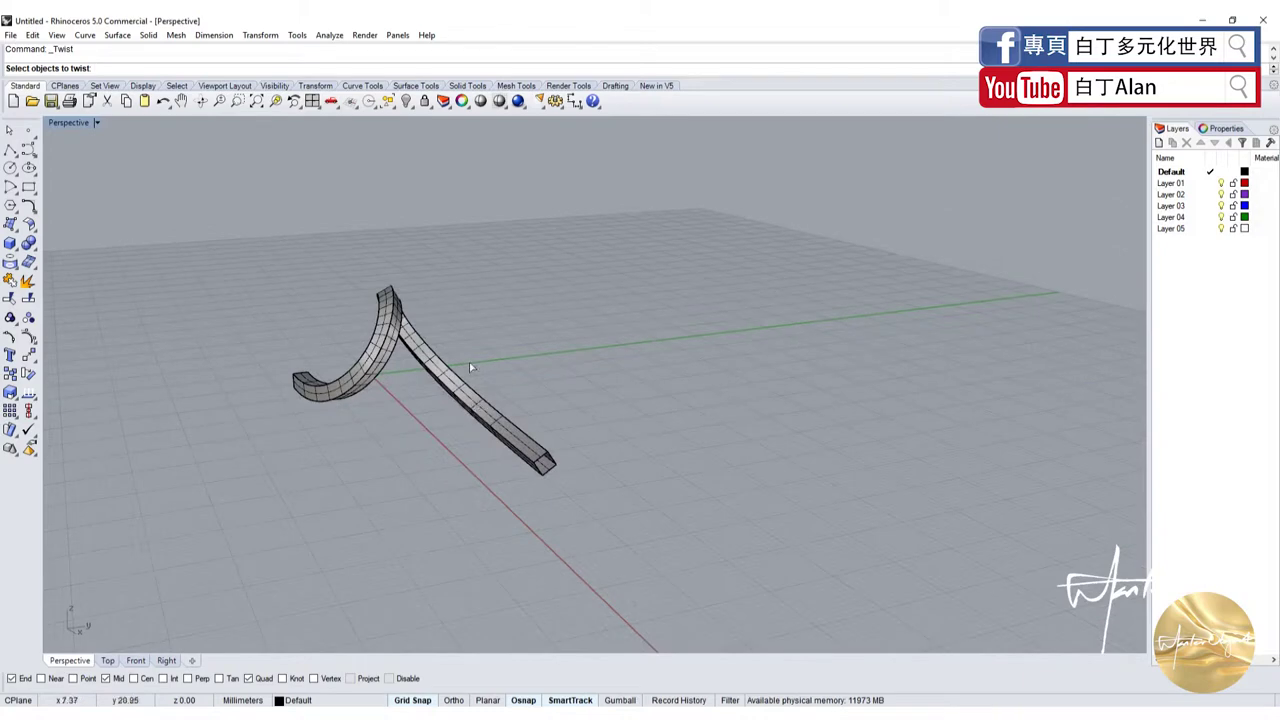
{"action": "scroll", "coordinate": [512, 415], "scroll_direction": "up", "scroll_amount": 5}
{"action": "left_click", "coordinate": [547, 490]}
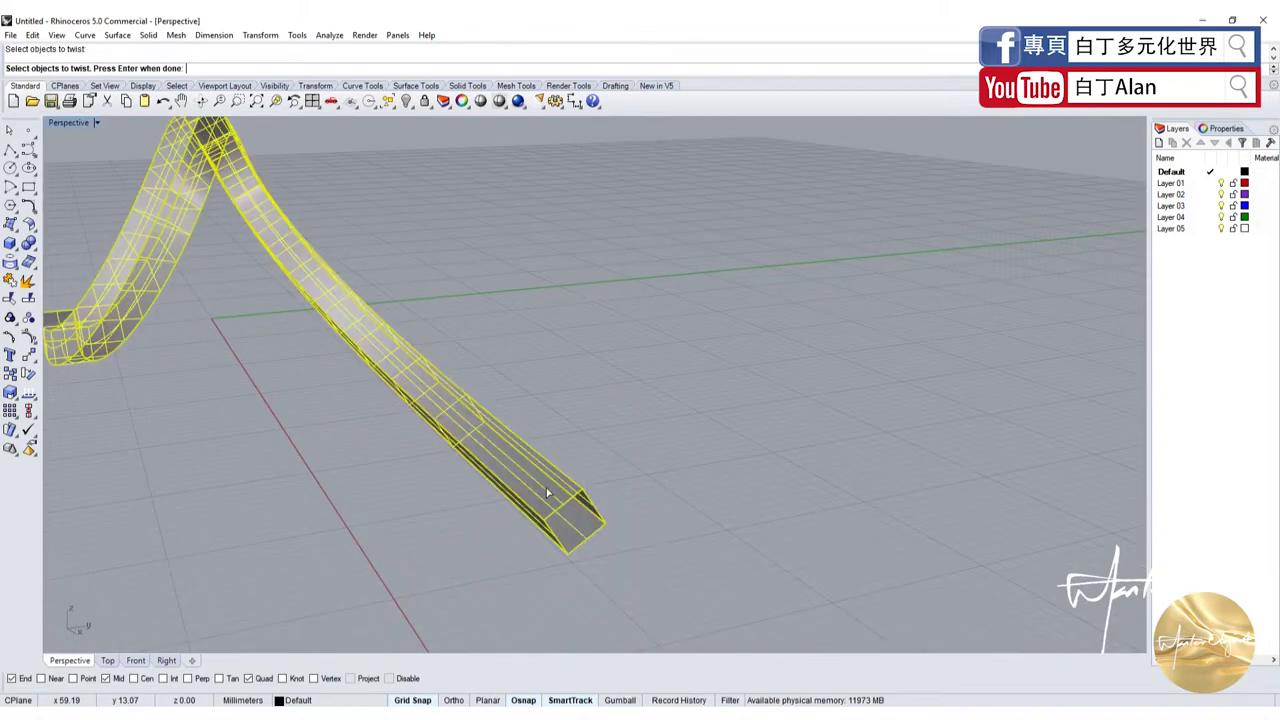
{"action": "key", "text": "Return"}
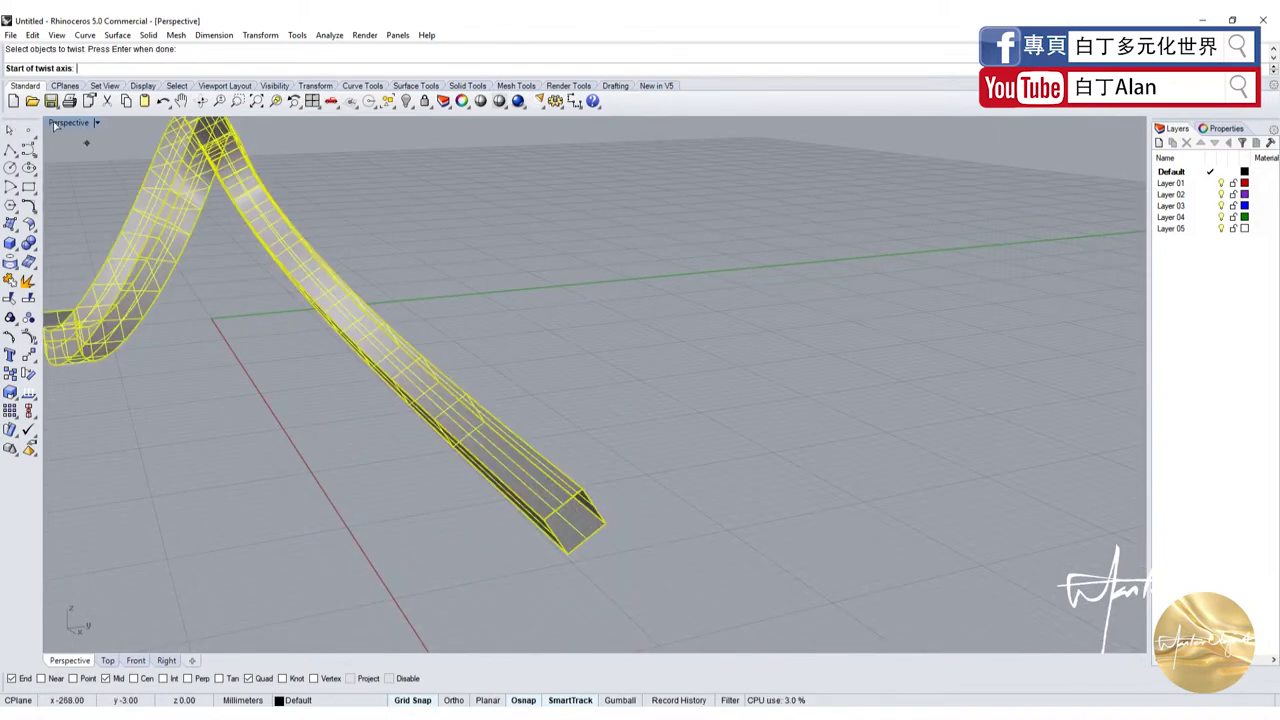
{"action": "double_click", "coordinate": [55, 124]}
{"action": "scroll", "coordinate": [900, 510], "scroll_direction": "up", "scroll_amount": 3}
{"action": "scroll", "coordinate": [920, 520], "scroll_direction": "up", "scroll_amount": 2}
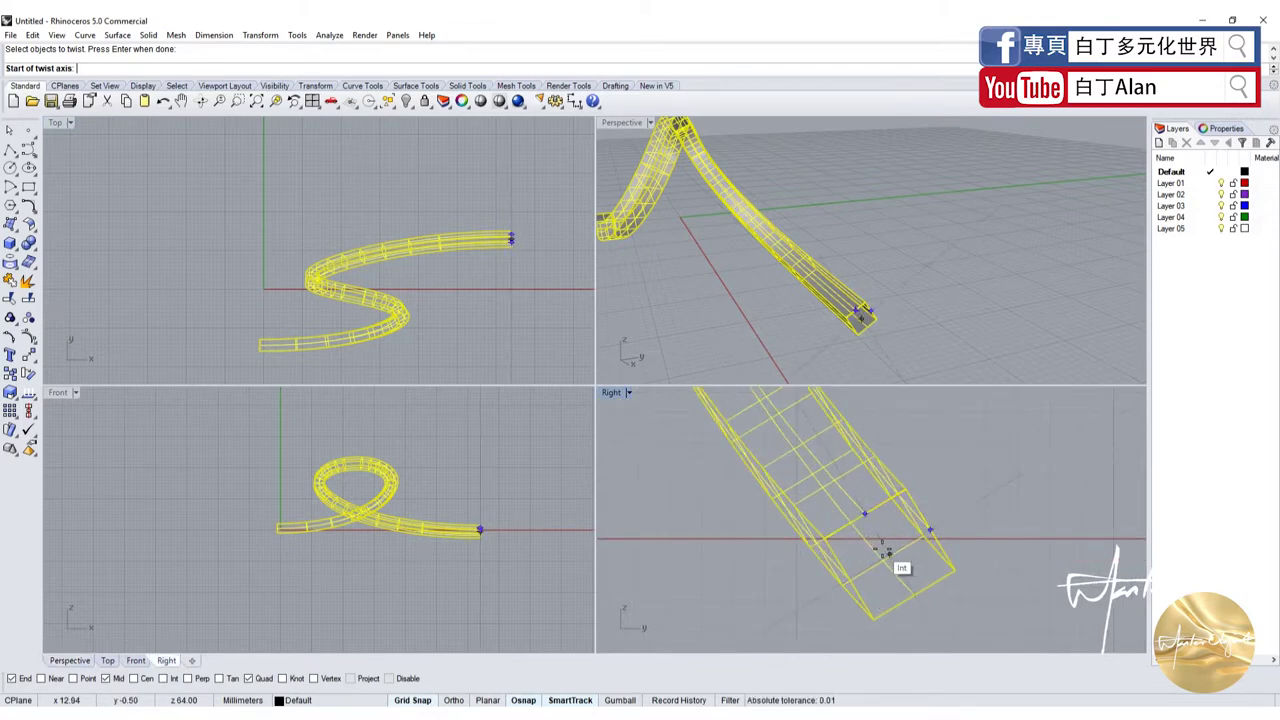
- Set the twist axis at the ribbon's end in the Right view and pick reference points for the angle
{"action": "left_click", "coordinate": [885, 550]}
{"action": "scroll", "coordinate": [860, 530], "scroll_direction": "down", "scroll_amount": 2}
{"action": "scroll", "coordinate": [866, 523], "scroll_direction": "down", "scroll_amount": 2}
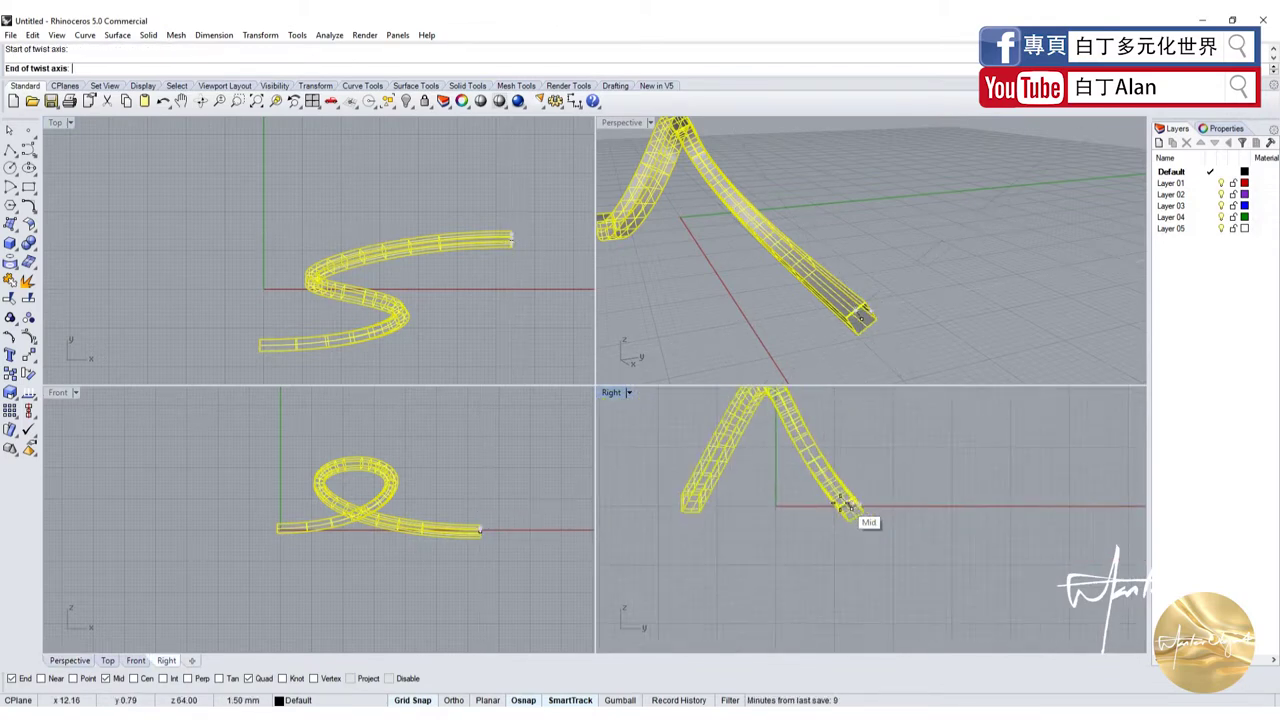
{"action": "scroll", "coordinate": [760, 510], "scroll_direction": "down", "scroll_amount": 2}
{"action": "scroll", "coordinate": [707, 504], "scroll_direction": "up", "scroll_amount": 3}
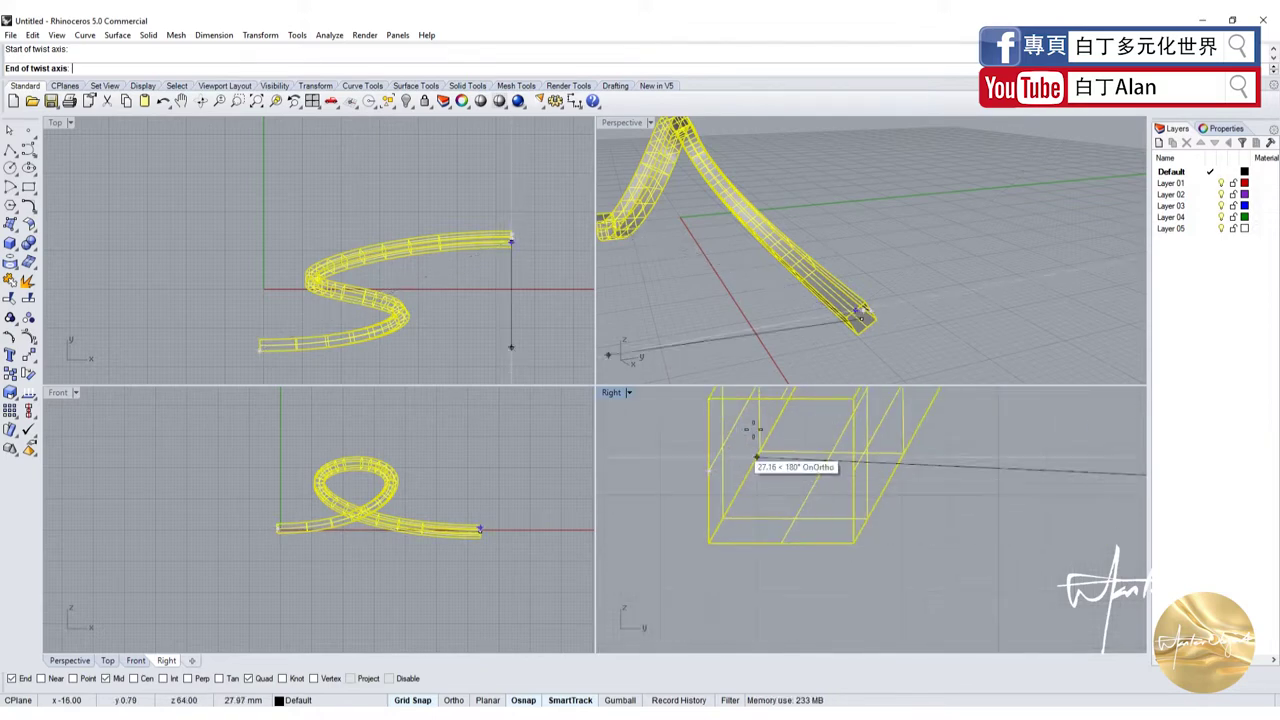
{"action": "left_click", "coordinate": [781, 470]}
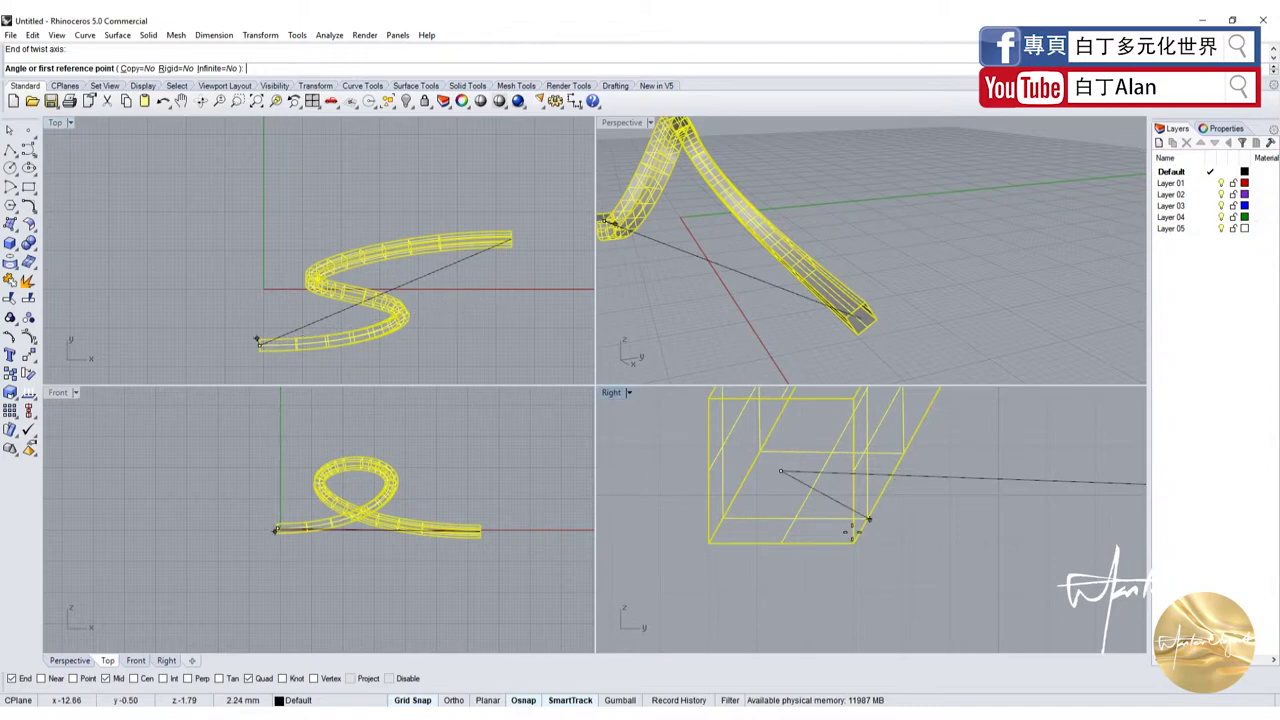
{"action": "scroll", "coordinate": [850, 555], "scroll_direction": "down", "scroll_amount": 2}
{"action": "scroll", "coordinate": [845, 545], "scroll_direction": "down", "scroll_amount": 3}
{"action": "left_click", "coordinate": [751, 521]}
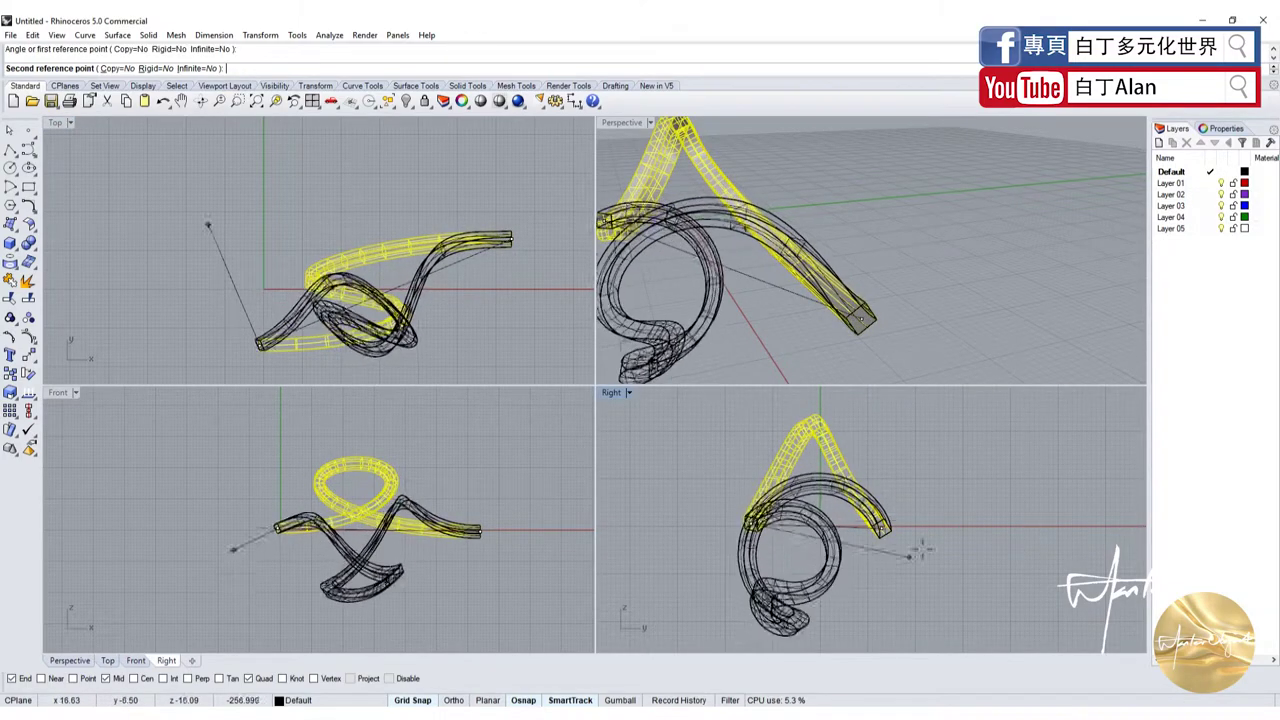
{"action": "left_click", "coordinate": [686, 451]}
{"action": "left_click", "coordinate": [689, 311]}
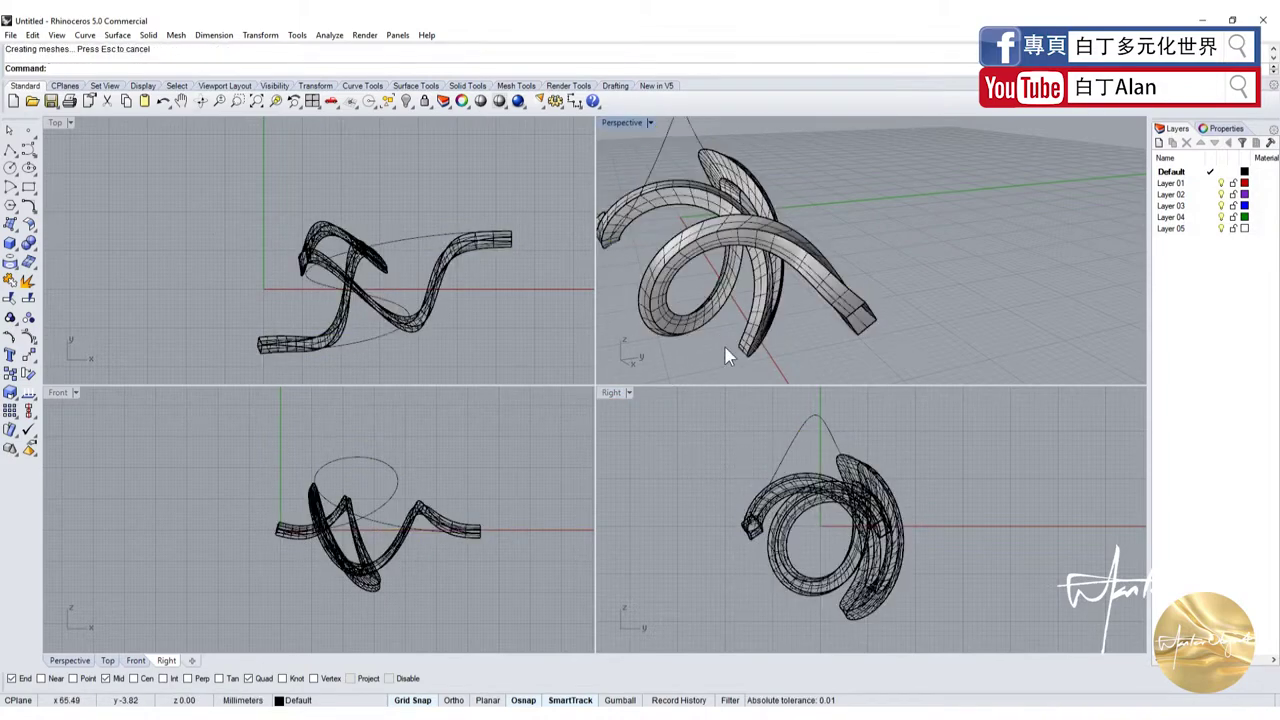
- Maximize Perspective, orbit low around the twisted ribbon's overlapping arches, and select it
{"action": "double_click", "coordinate": [622, 122]}
{"action": "mouse_move", "coordinate": [334, 314]}
{"action": "right_mouse_down"}
{"action": "mouse_move", "coordinate": [398, 345]}
{"action": "mouse_move", "coordinate": [512, 334]}
{"action": "right_mouse_up"}
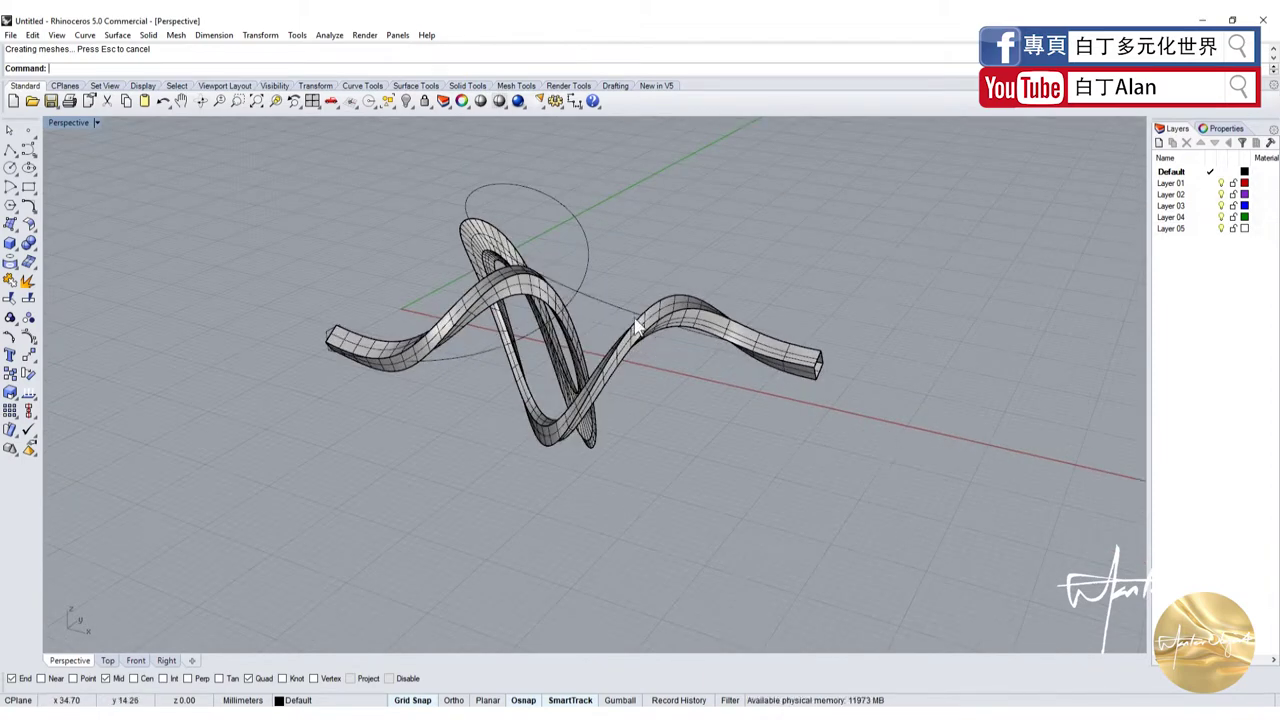
{"action": "left_click", "coordinate": [16, 434]}
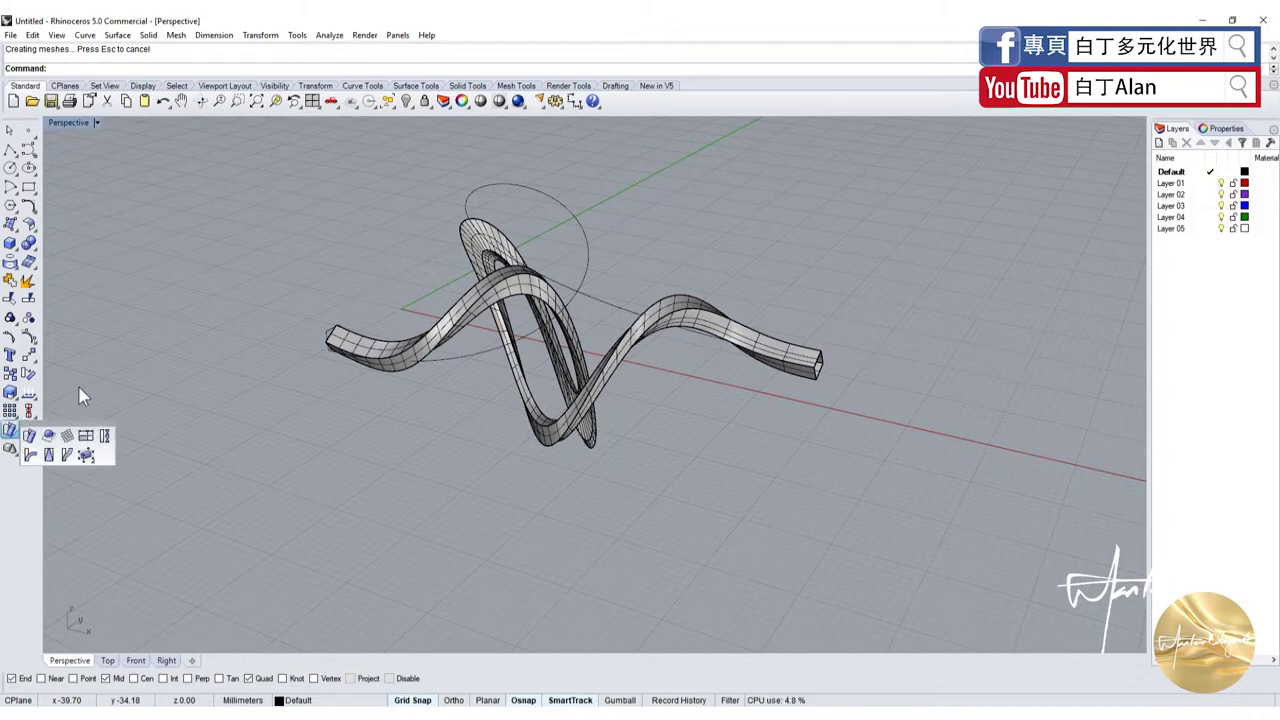
{"action": "mouse_move", "coordinate": [491, 381]}
{"action": "right_mouse_down"}
{"action": "mouse_move", "coordinate": [475, 316]}
{"action": "mouse_move", "coordinate": [508, 320]}
{"action": "right_mouse_up"}
{"action": "scroll", "coordinate": [475, 316], "scroll_direction": "up", "scroll_amount": 3}
{"action": "scroll", "coordinate": [491, 314], "scroll_direction": "down", "scroll_amount": 3}
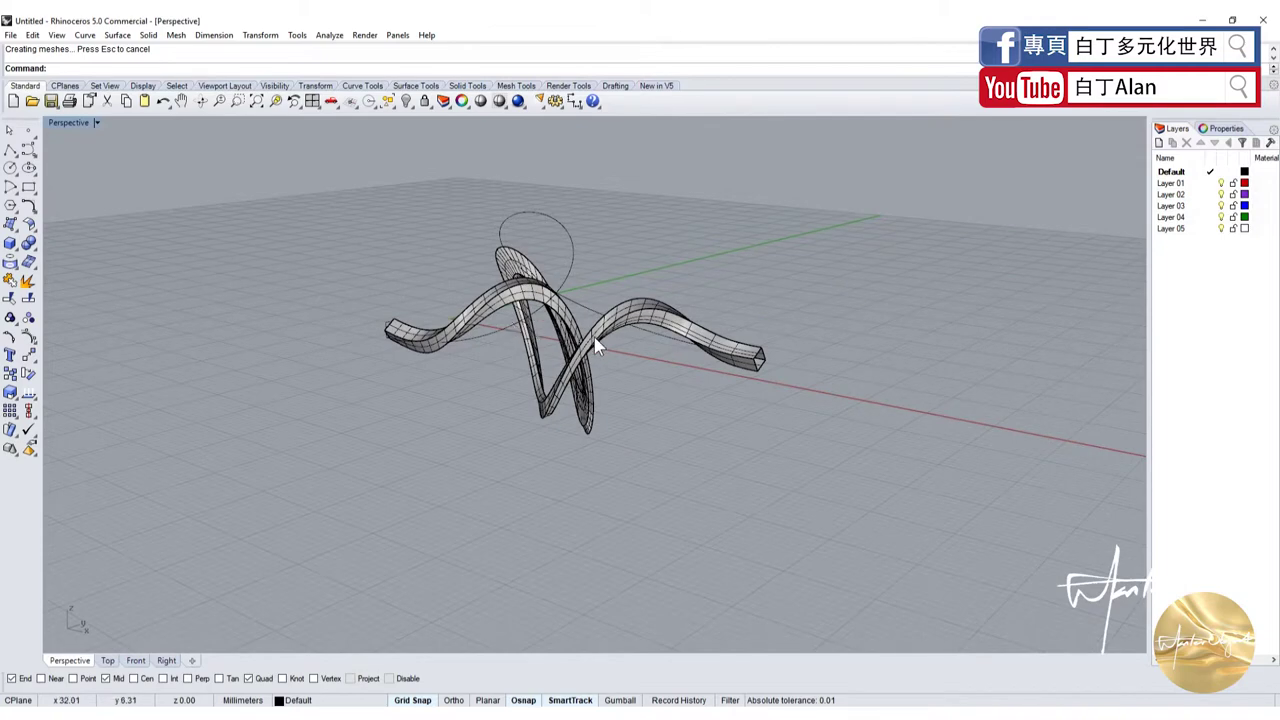
{"action": "scroll", "coordinate": [752, 372], "scroll_direction": "up", "scroll_amount": 3}
{"action": "left_click", "coordinate": [757, 373]}
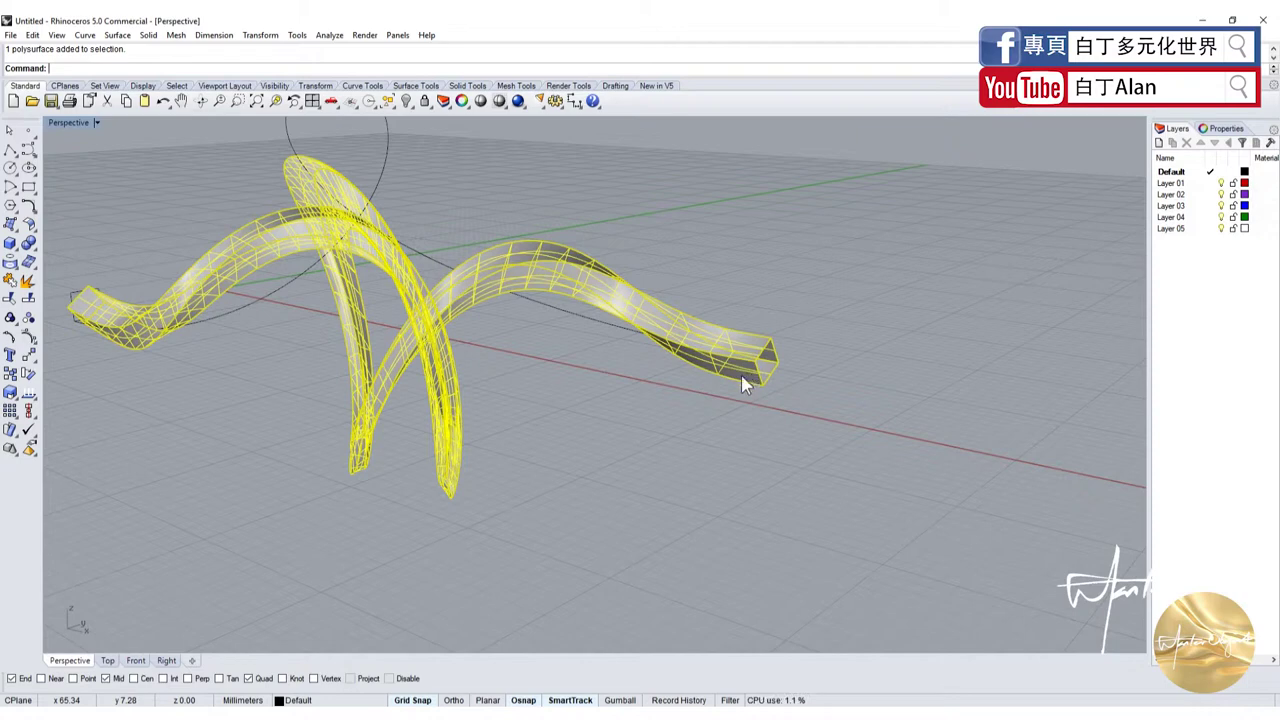
{"action": "scroll", "coordinate": [360, 318], "scroll_direction": "down", "scroll_amount": 5}
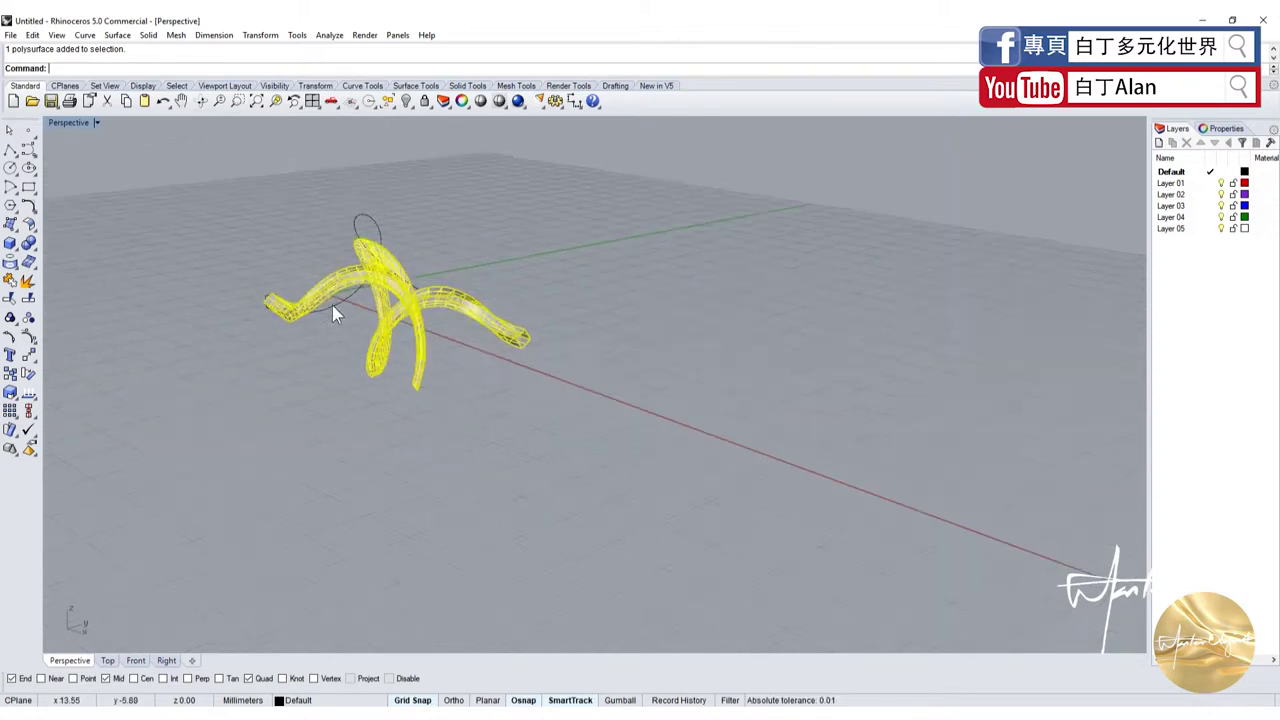
{"action": "scroll", "coordinate": [334, 301], "scroll_direction": "up", "scroll_amount": 5}
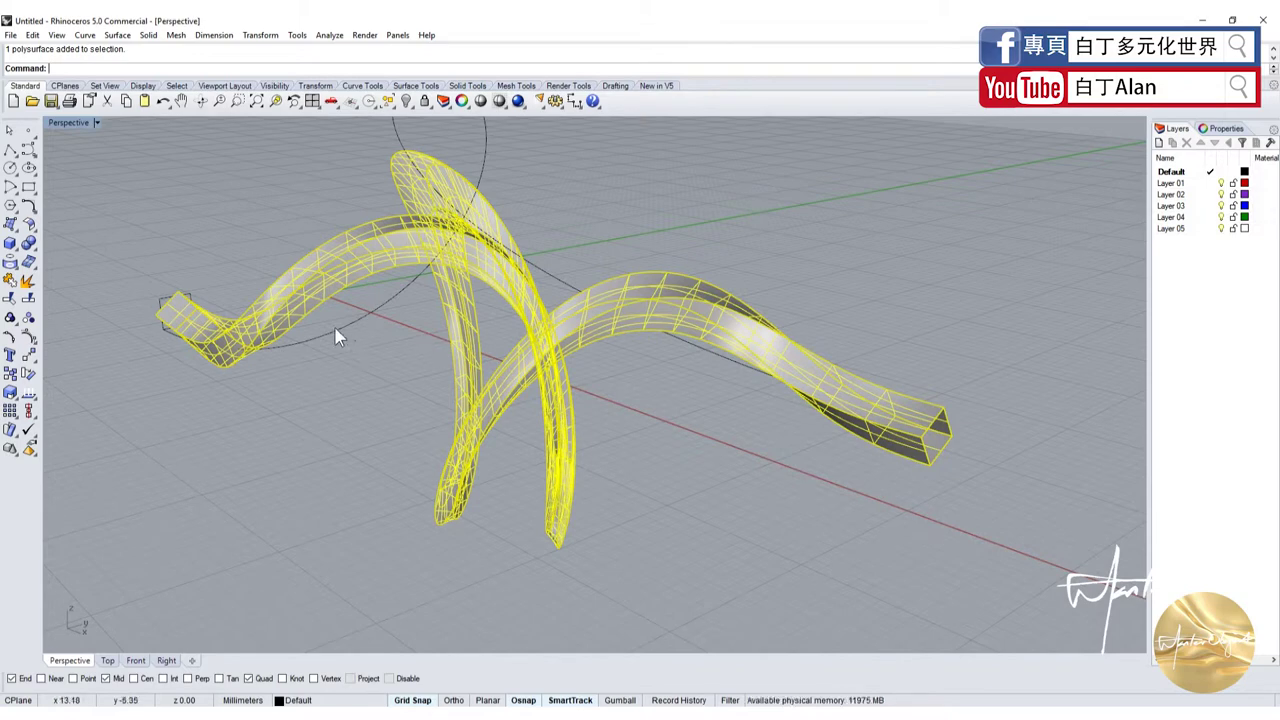
- Undo the twist, then start a new Twist on the curved bar
{"action": "key", "text": "ctrl+z"}
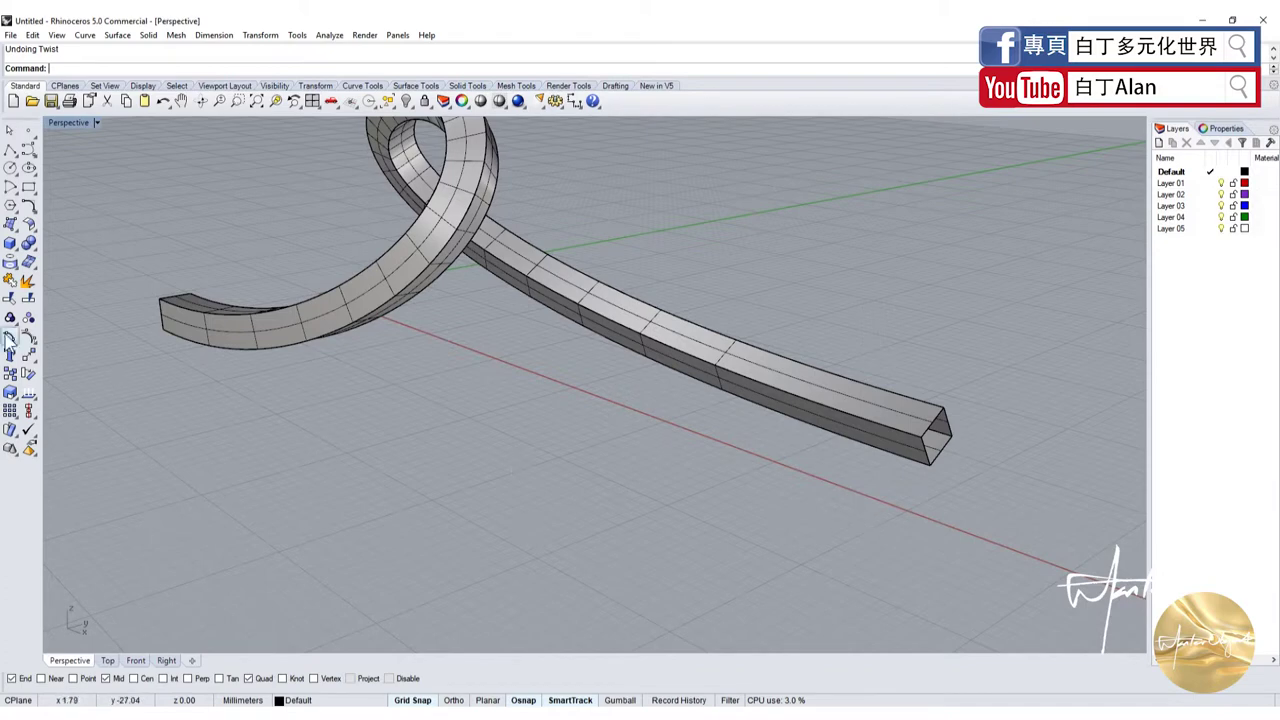
{"action": "left_click", "coordinate": [12, 432]}
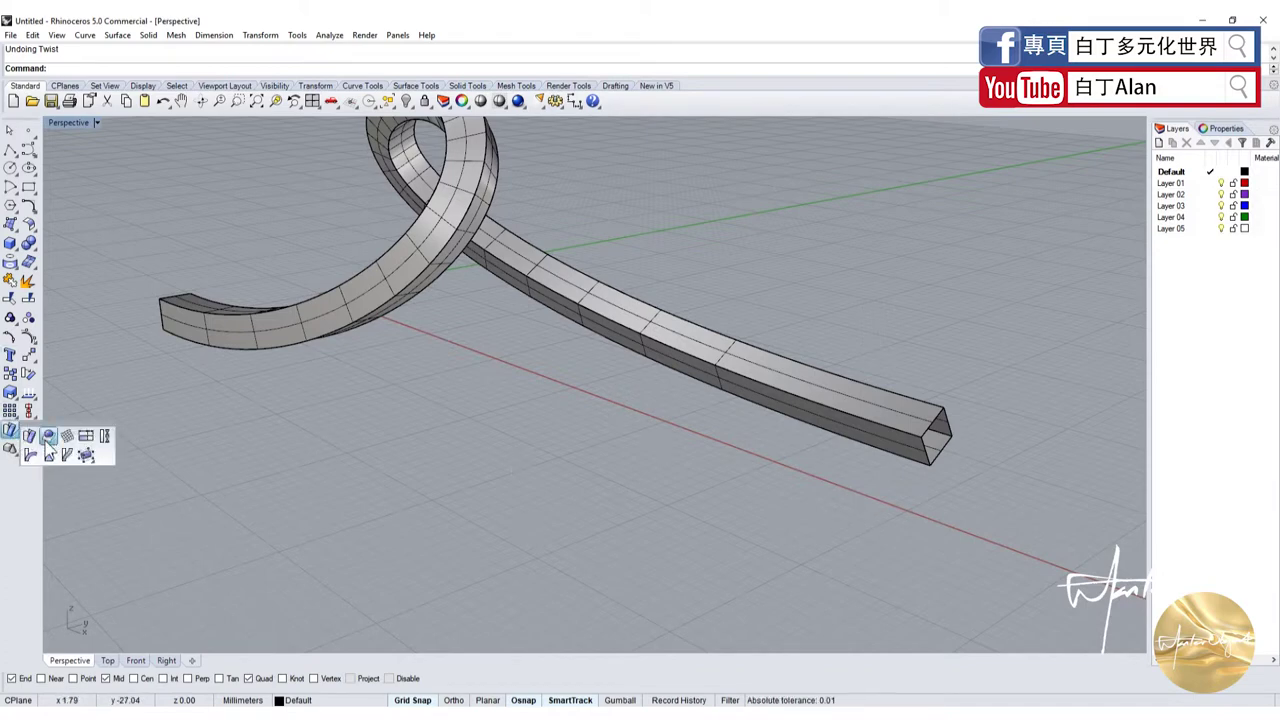
{"action": "left_click", "coordinate": [104, 436]}
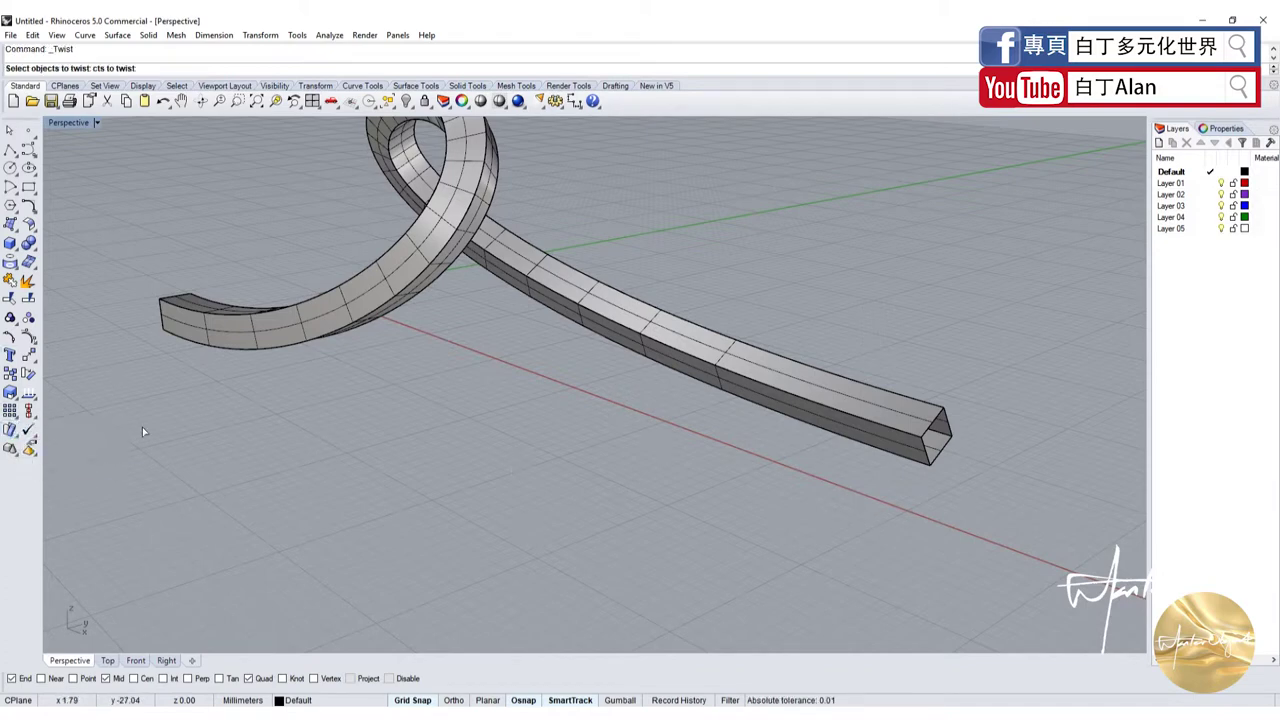
{"action": "left_click", "coordinate": [290, 326]}
{"action": "key", "text": "Return"}
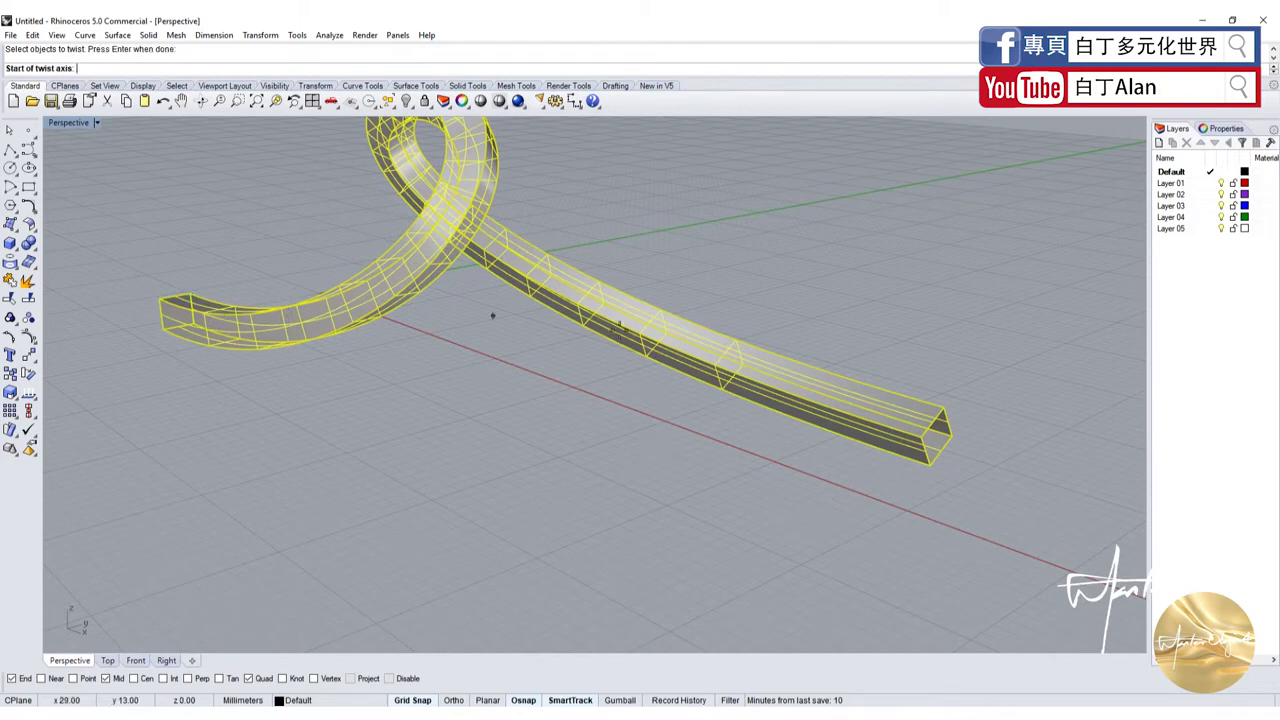
- Pick the twist axis start and end points on the bar, then a reference angle point
{"action": "scroll", "coordinate": [888, 357], "scroll_direction": "up", "scroll_amount": 4}
{"action": "left_click", "coordinate": [976, 505]}
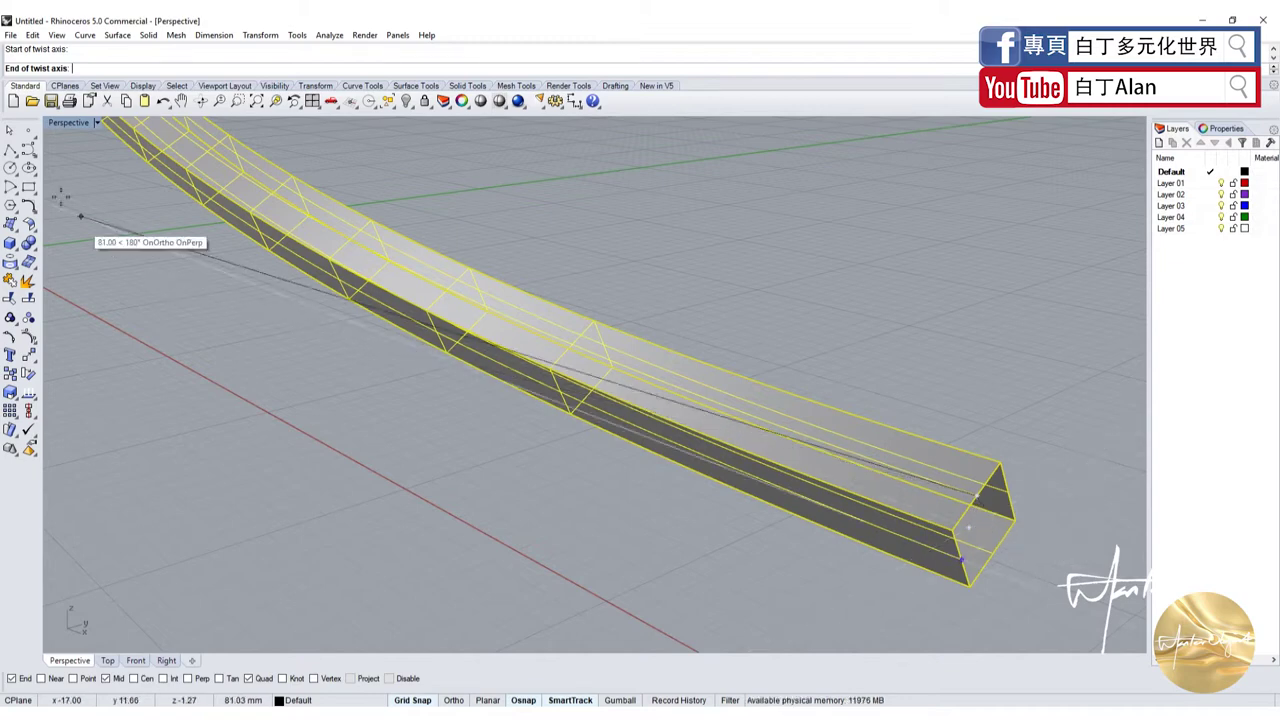
{"action": "double_click", "coordinate": [77, 124]}
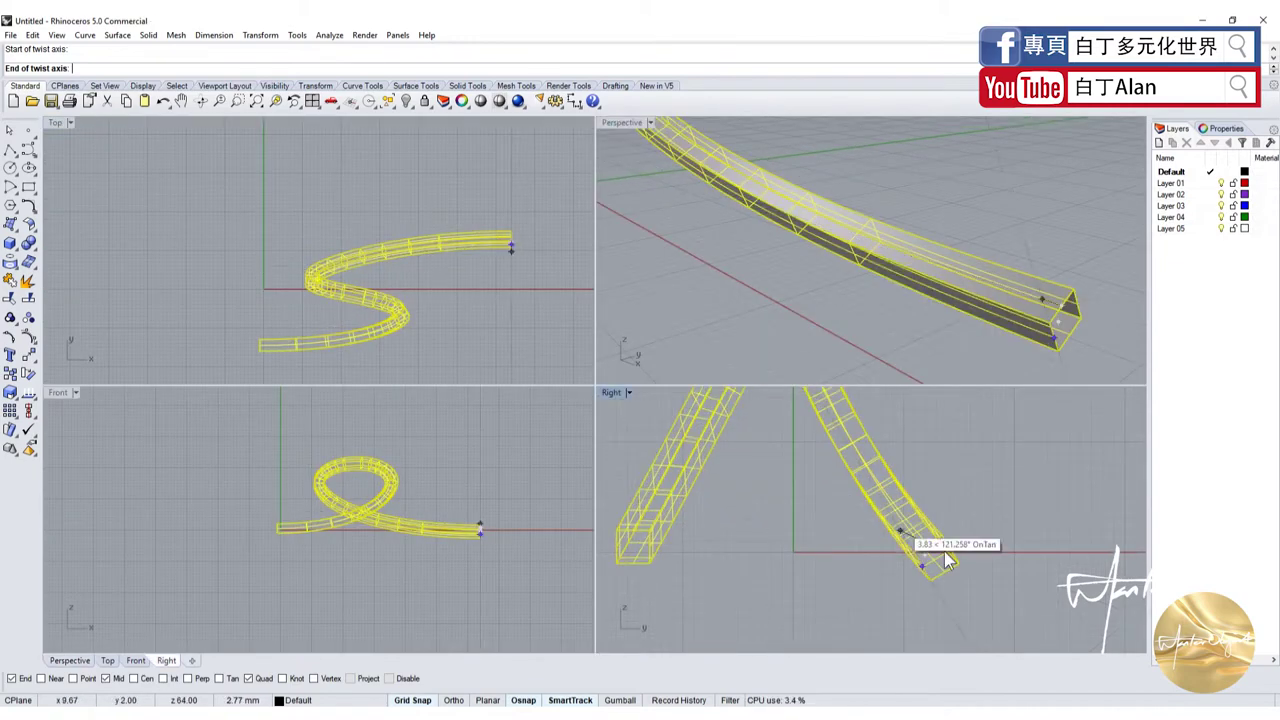
{"action": "scroll", "coordinate": [946, 560], "scroll_direction": "up", "scroll_amount": 3}
{"action": "left_click", "coordinate": [912, 549]}
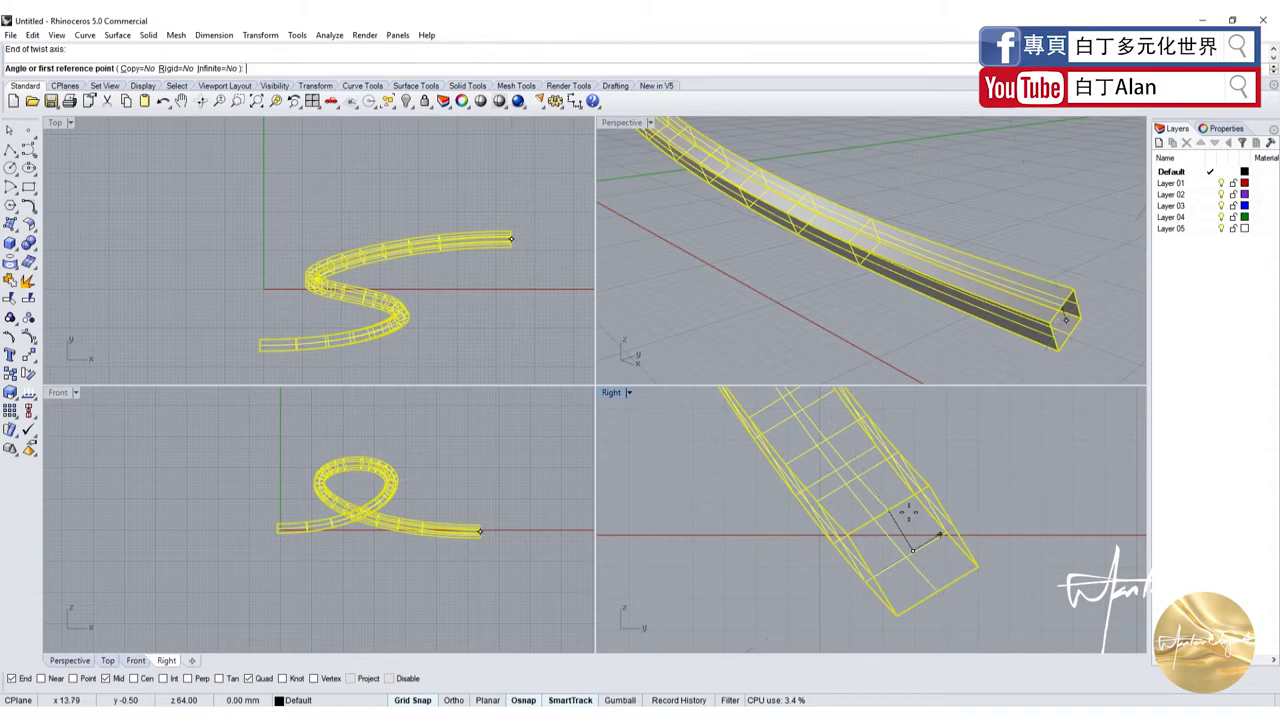
{"action": "scroll", "coordinate": [908, 515], "scroll_direction": "down", "scroll_amount": 2}
{"action": "scroll", "coordinate": [880, 525], "scroll_direction": "down", "scroll_amount": 3}
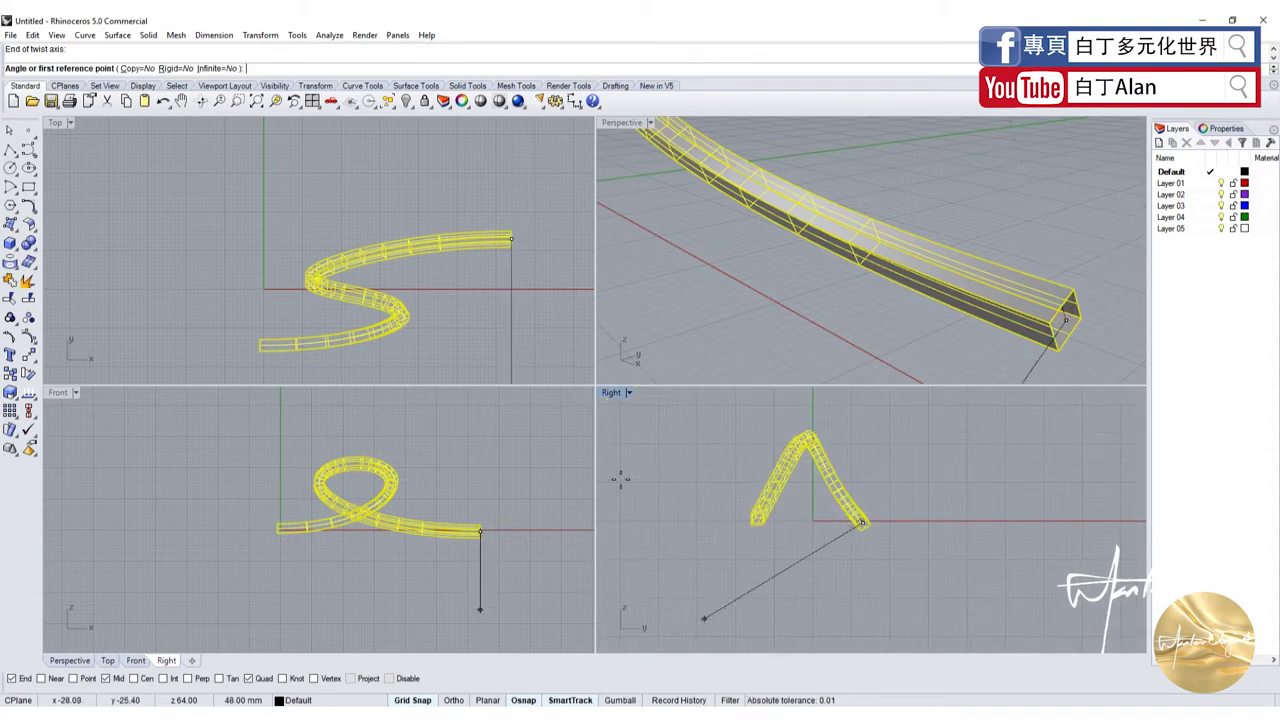
{"action": "left_click", "coordinate": [720, 560]}
{"action": "scroll", "coordinate": [888, 508], "scroll_direction": "up", "scroll_amount": 3}
- Restart Twist with the axis start at the tube end's midpoint, then abandon it
{"action": "key", "text": "Return"}
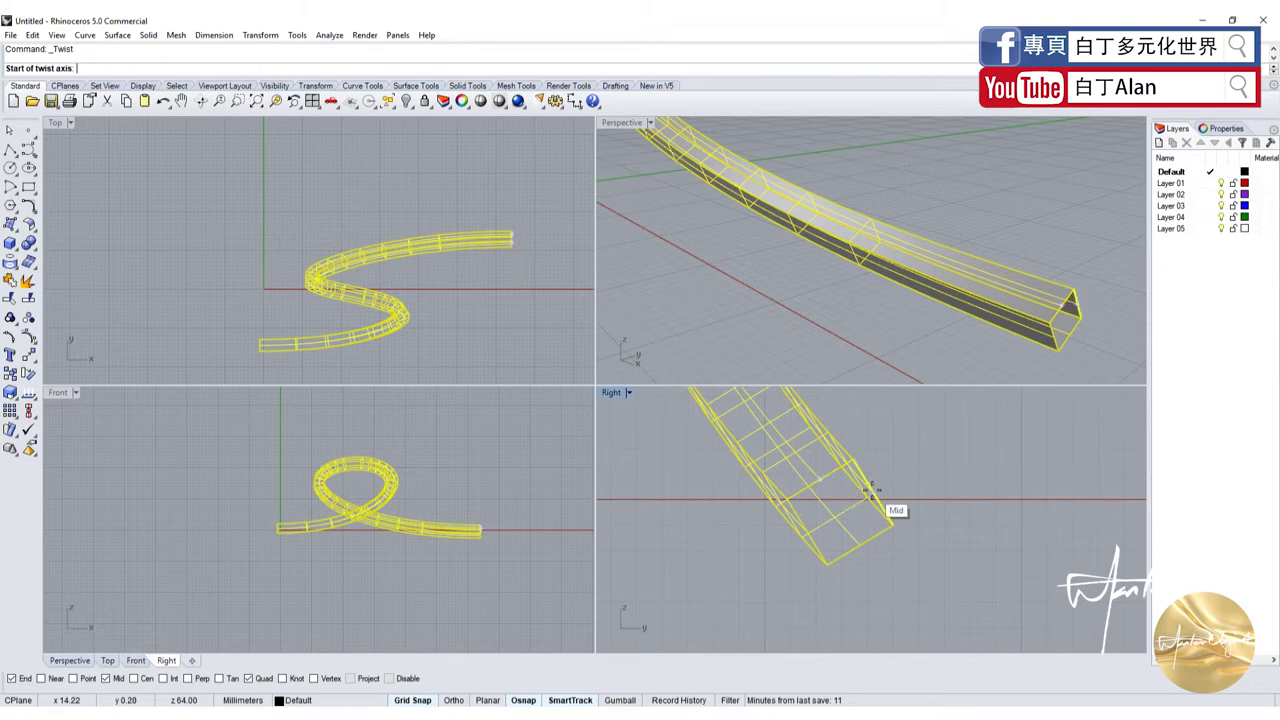
{"action": "left_click", "coordinate": [869, 492]}
{"action": "scroll", "coordinate": [860, 505], "scroll_direction": "down", "scroll_amount": 3}
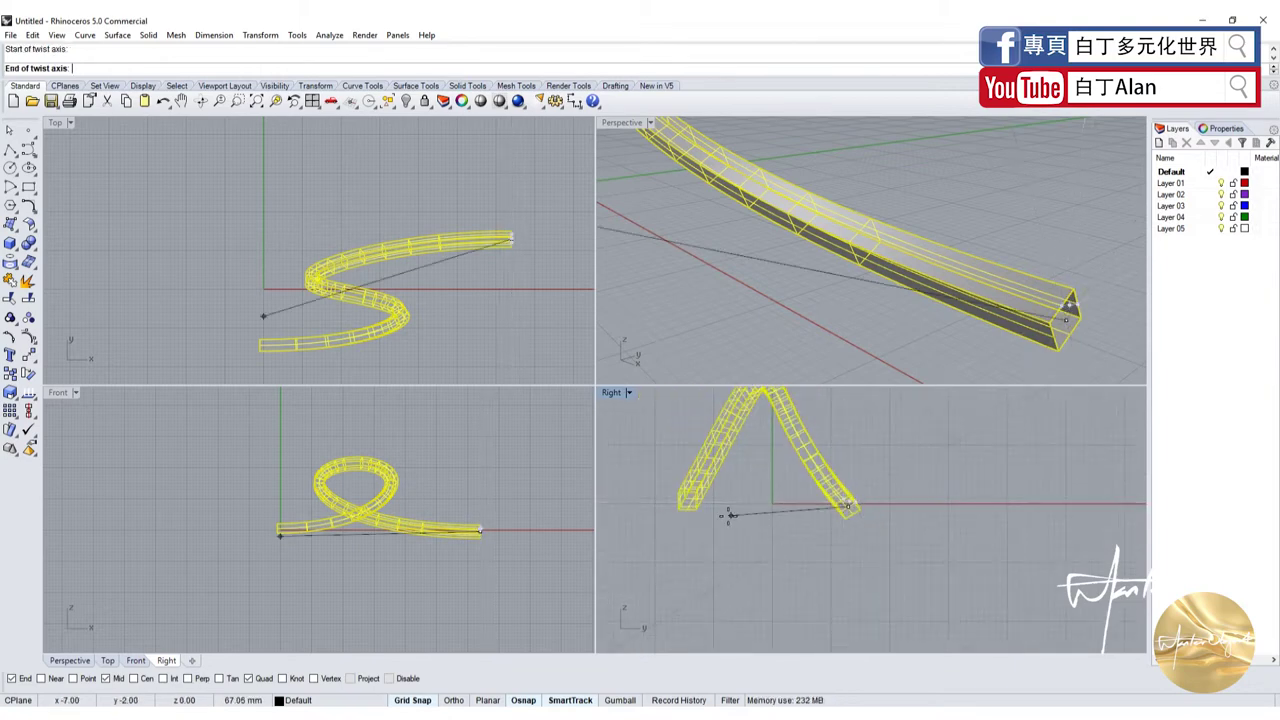
{"action": "scroll", "coordinate": [620, 500], "scroll_direction": "up", "scroll_amount": 2}
{"action": "scroll", "coordinate": [650, 488], "scroll_direction": "up", "scroll_amount": 2}
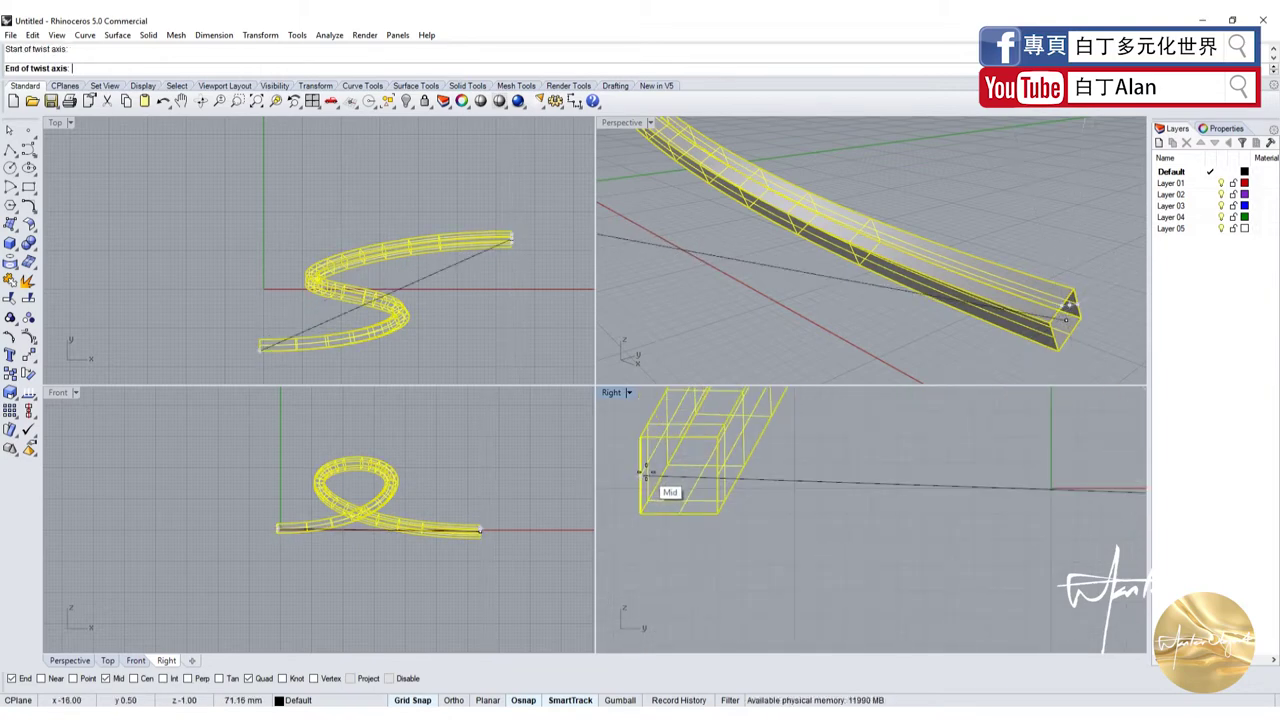
{"action": "key", "text": "Escape"}
- Rerun Twist on the tube and cancel it, leaving the ribbon untwisted
{"action": "right_click", "coordinate": [736, 490]}
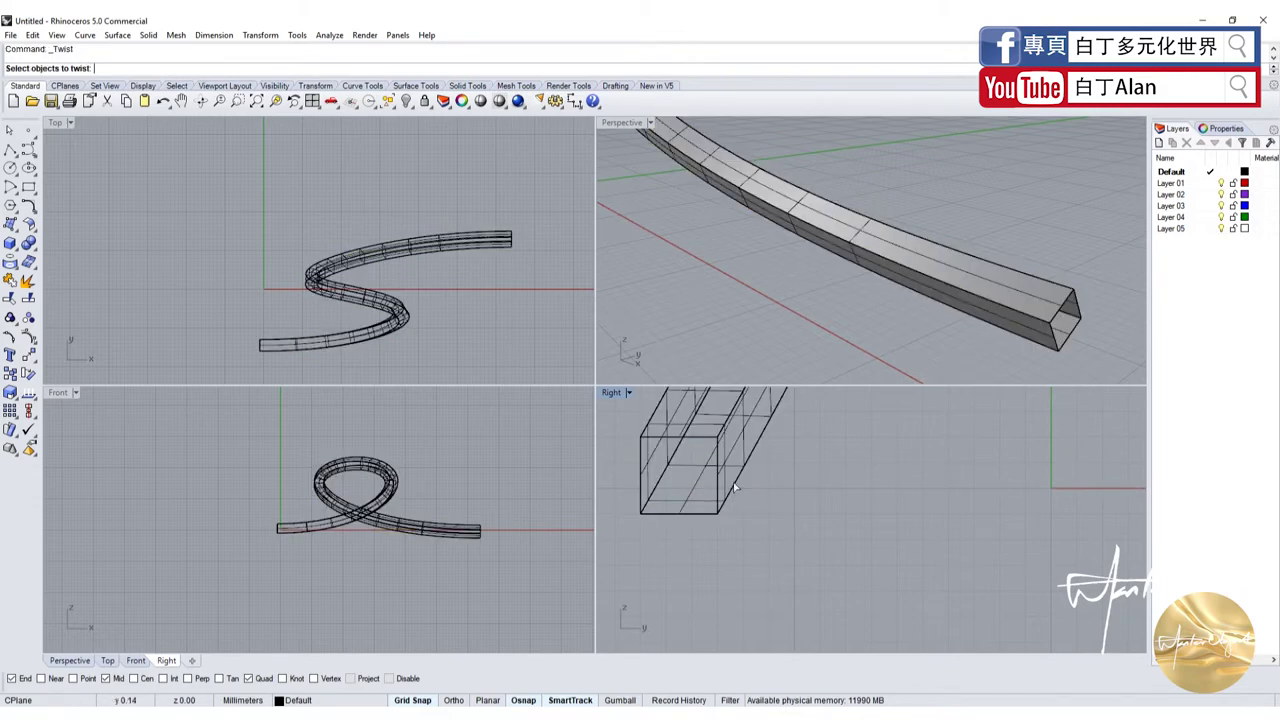
{"action": "left_click", "coordinate": [738, 485]}
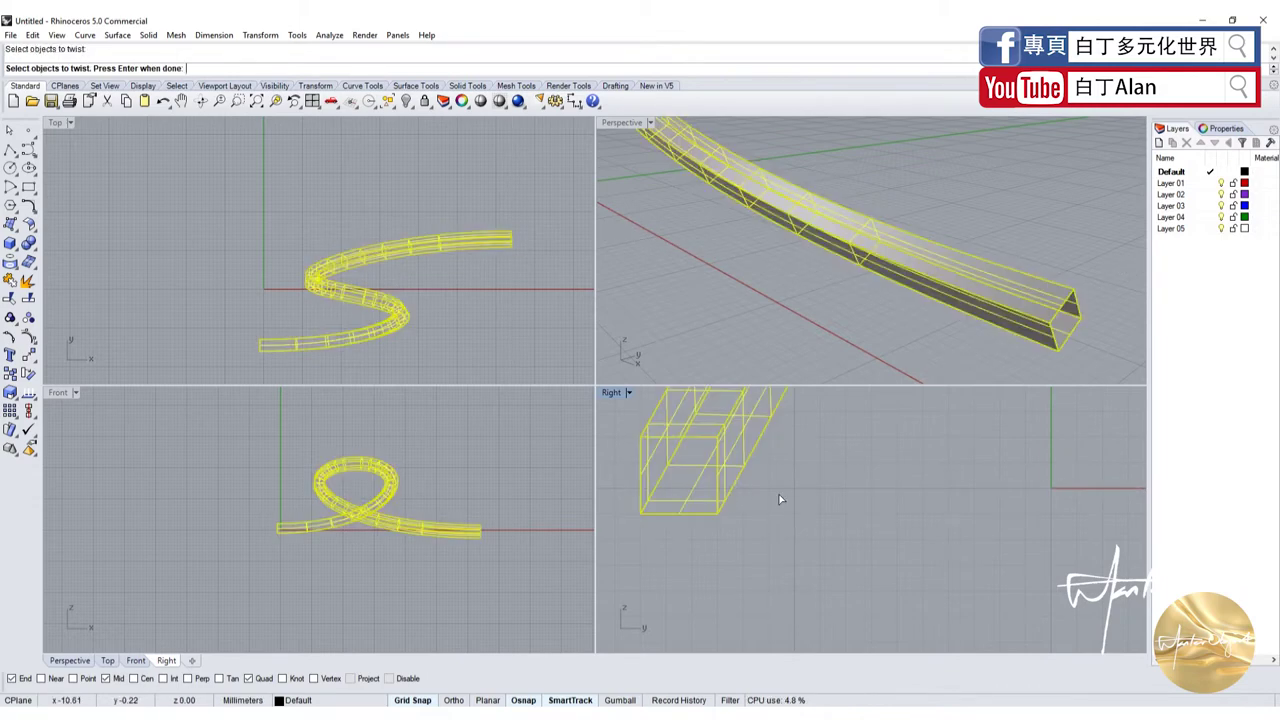
{"action": "right_click", "coordinate": [781, 500]}
{"action": "key", "text": "Escape"}
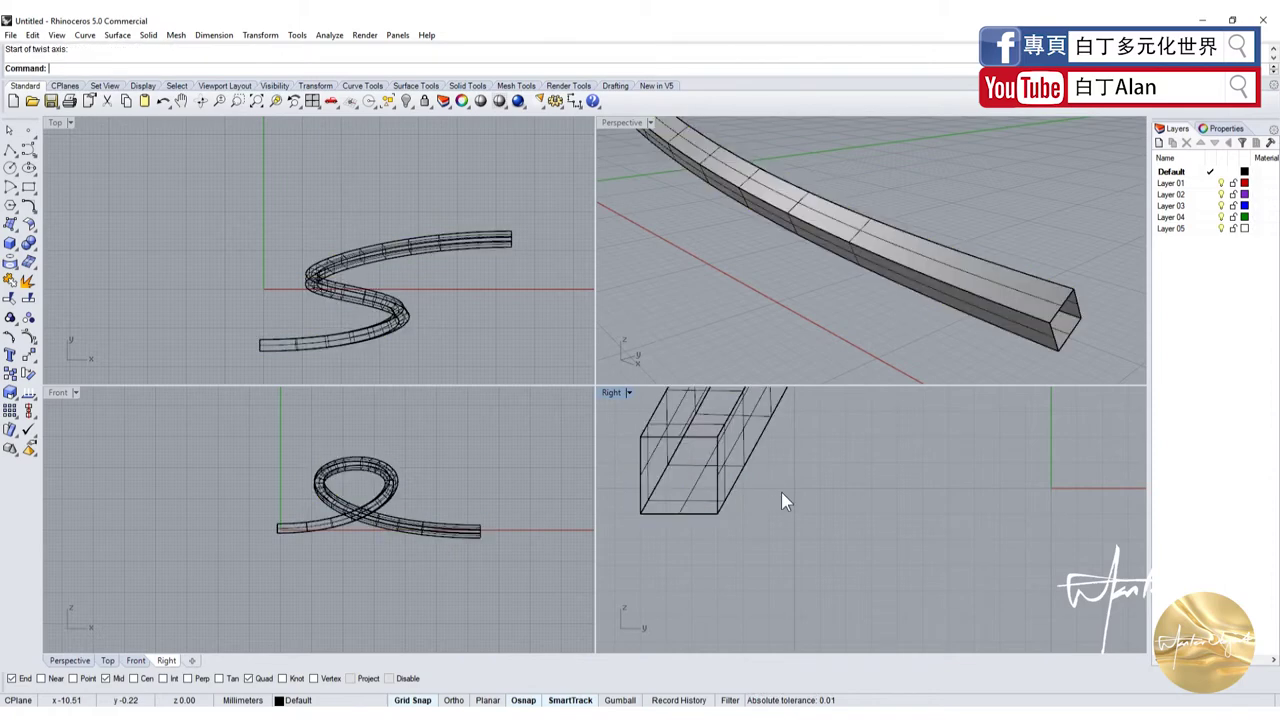
{"action": "scroll", "coordinate": [736, 456], "scroll_direction": "down", "scroll_amount": 3}
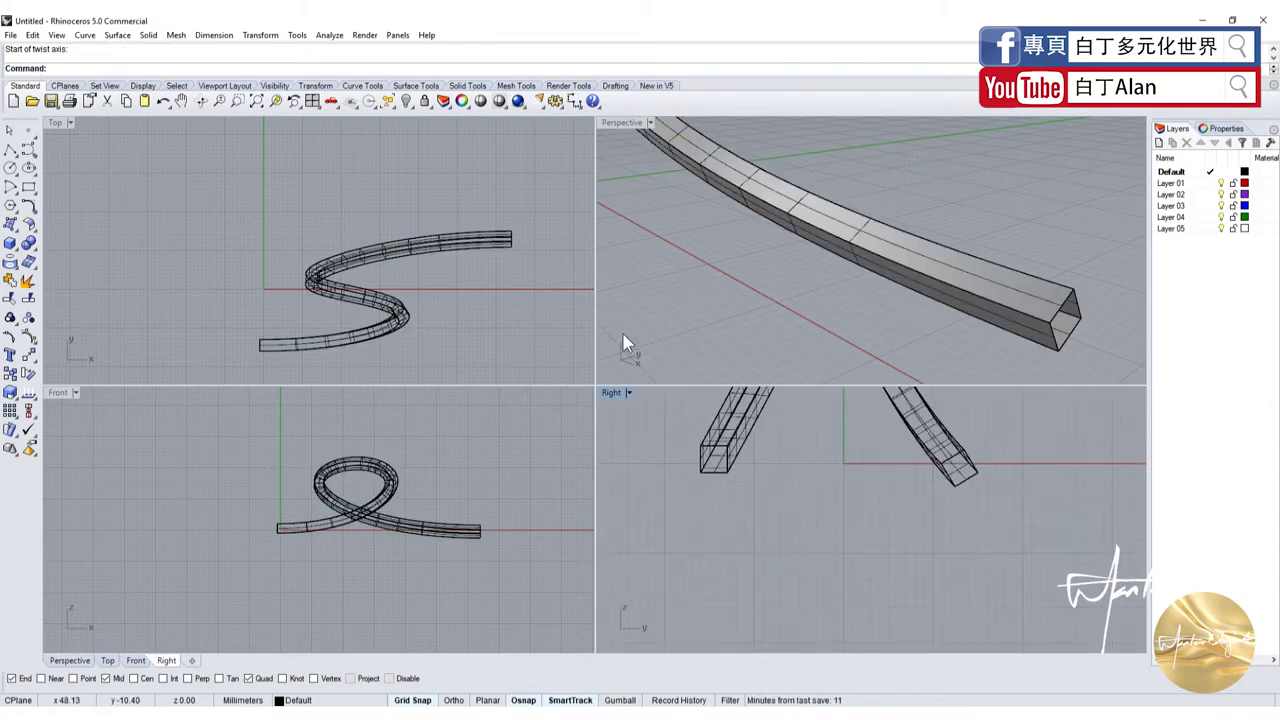
- Maximize the Perspective viewport and zoom out to frame the whole looping ribbon
{"action": "double_click", "coordinate": [607, 123]}
{"action": "scroll", "coordinate": [655, 370], "scroll_direction": "down", "scroll_amount": 3}
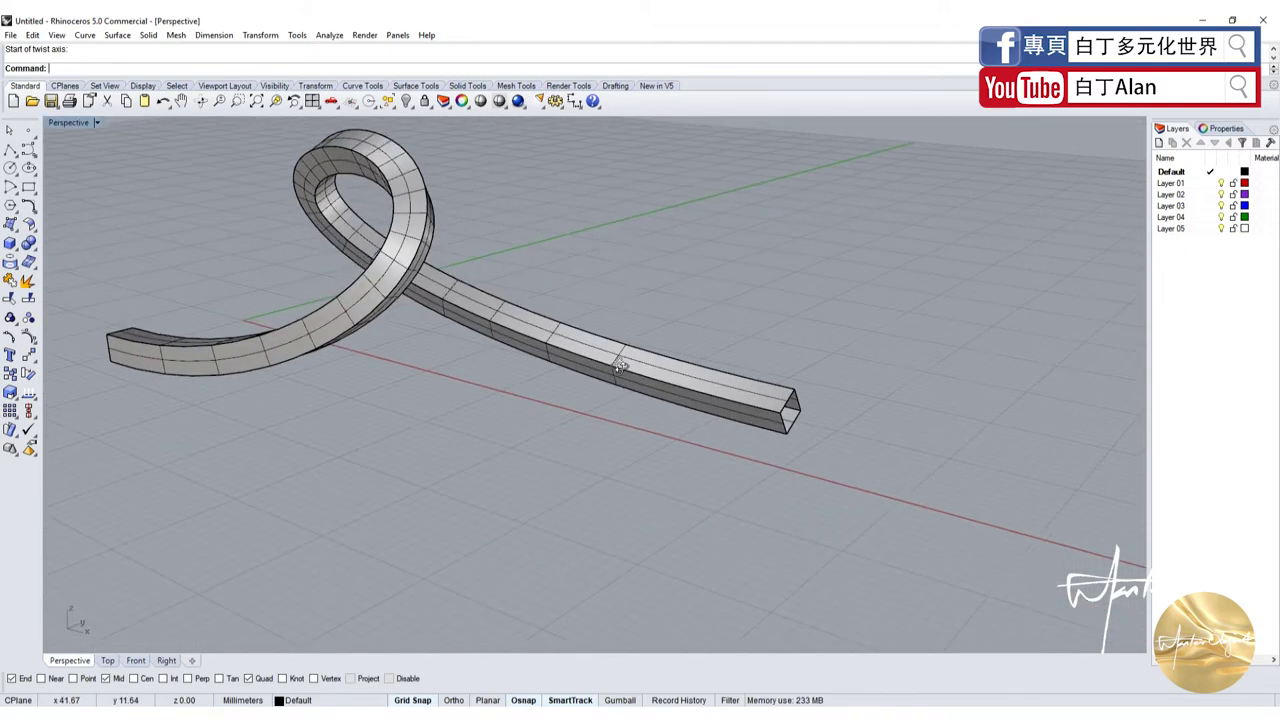